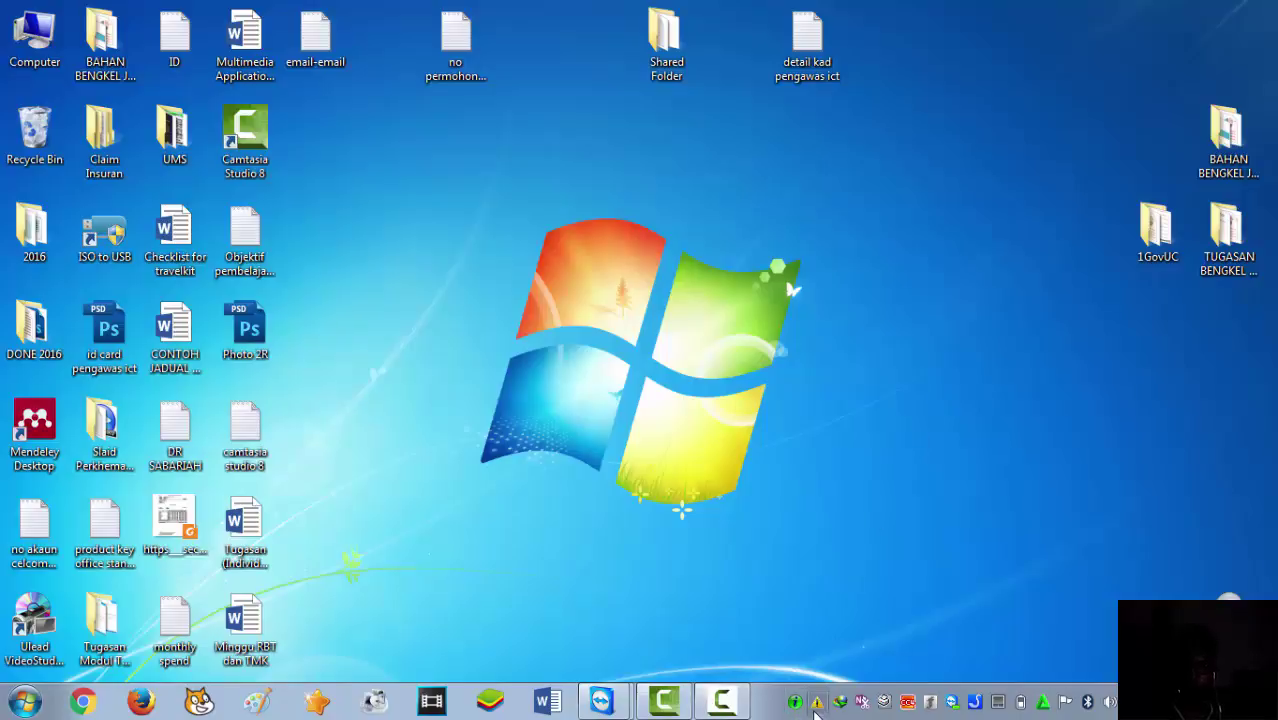
pyautogui.press('F1')
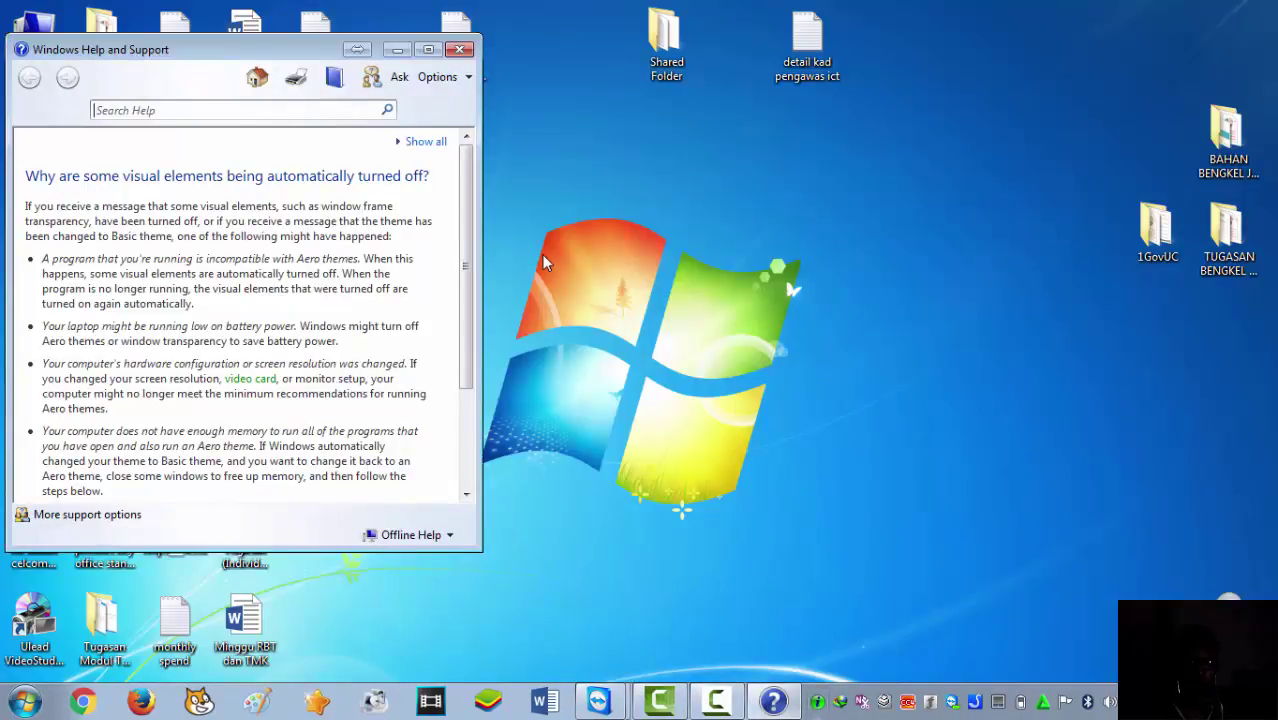
pyautogui.click(460, 50)
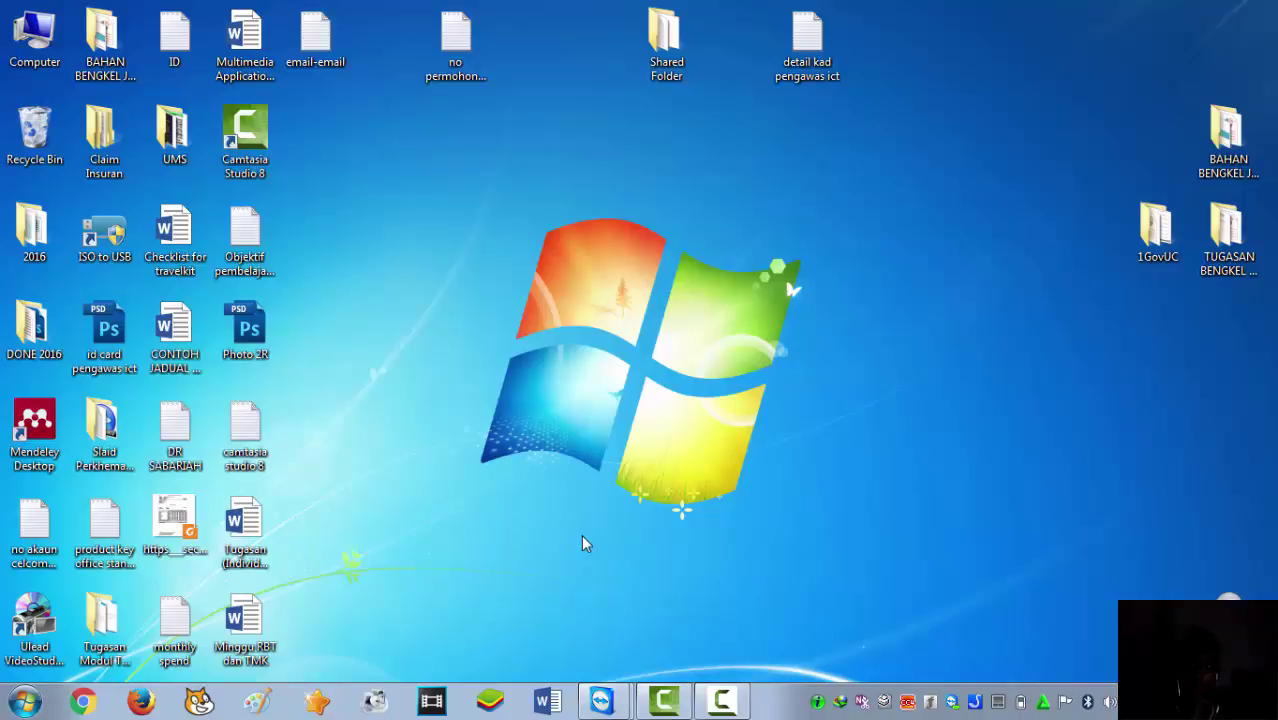
pyautogui.click(601, 700)
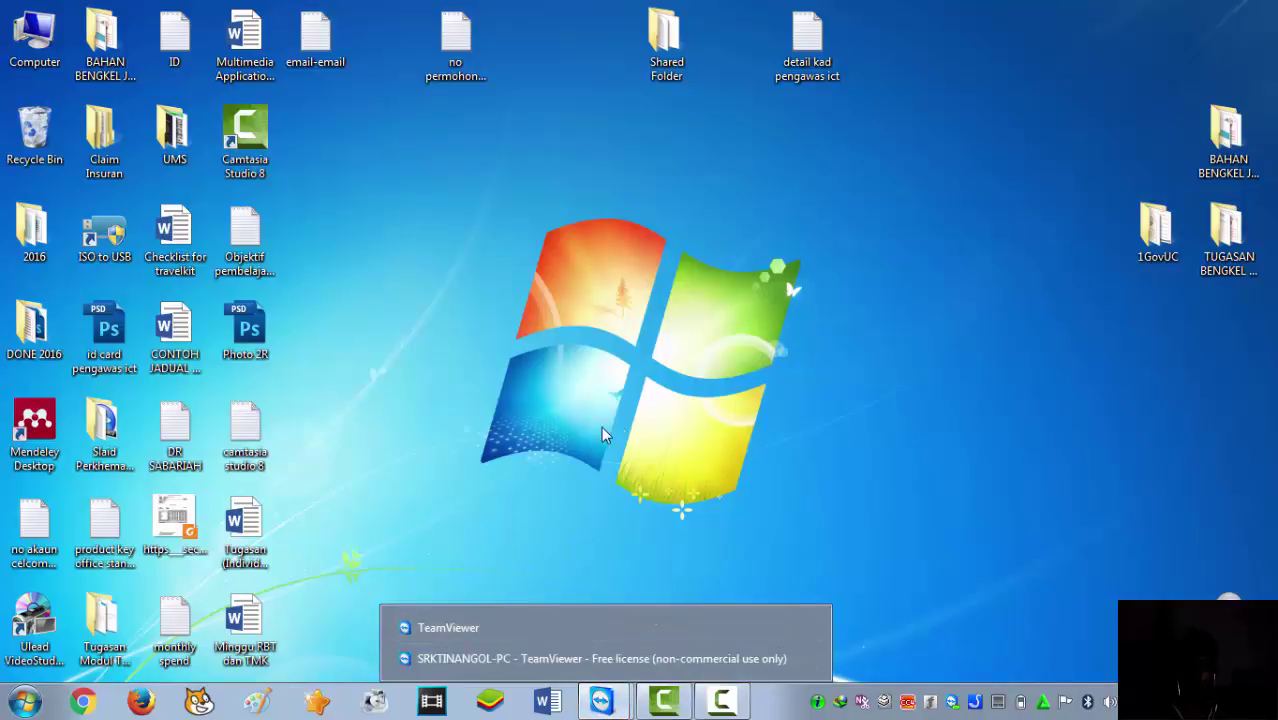
# Open Notepad on the local computer, write "com server(master)" as its label, and minimize the note.
pyautogui.click(24, 702)
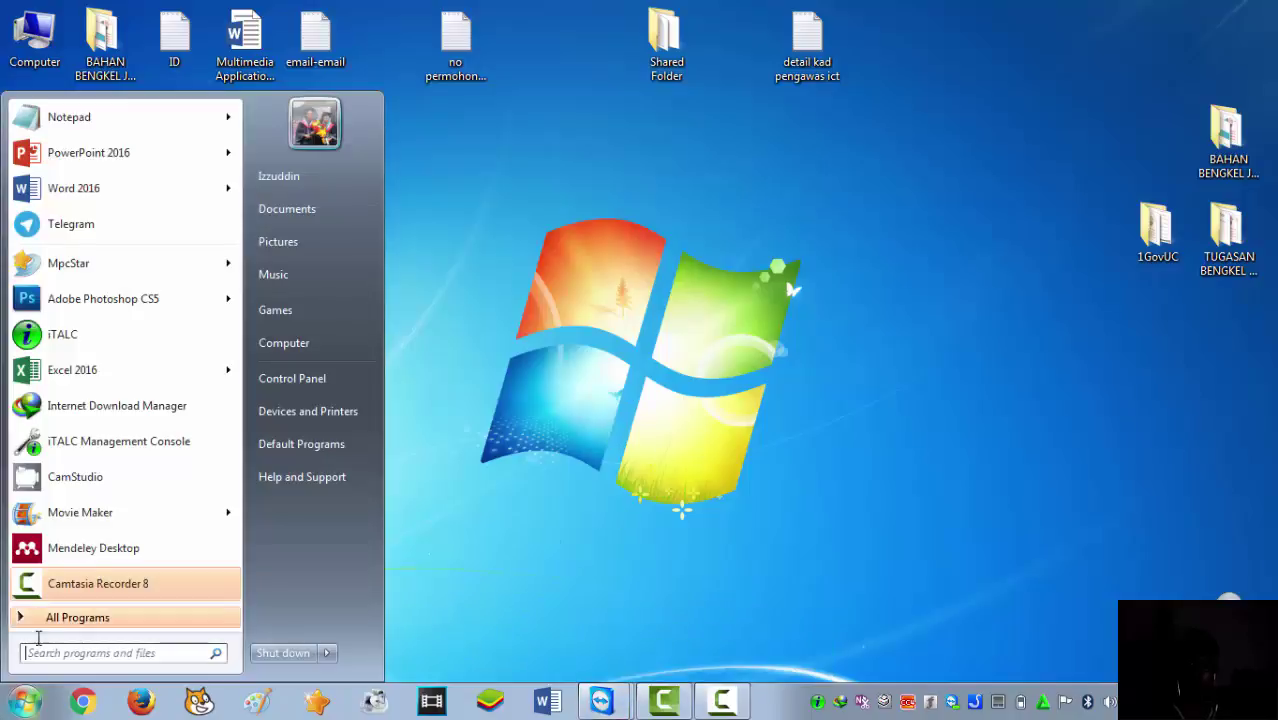
pyautogui.click(176, 118)
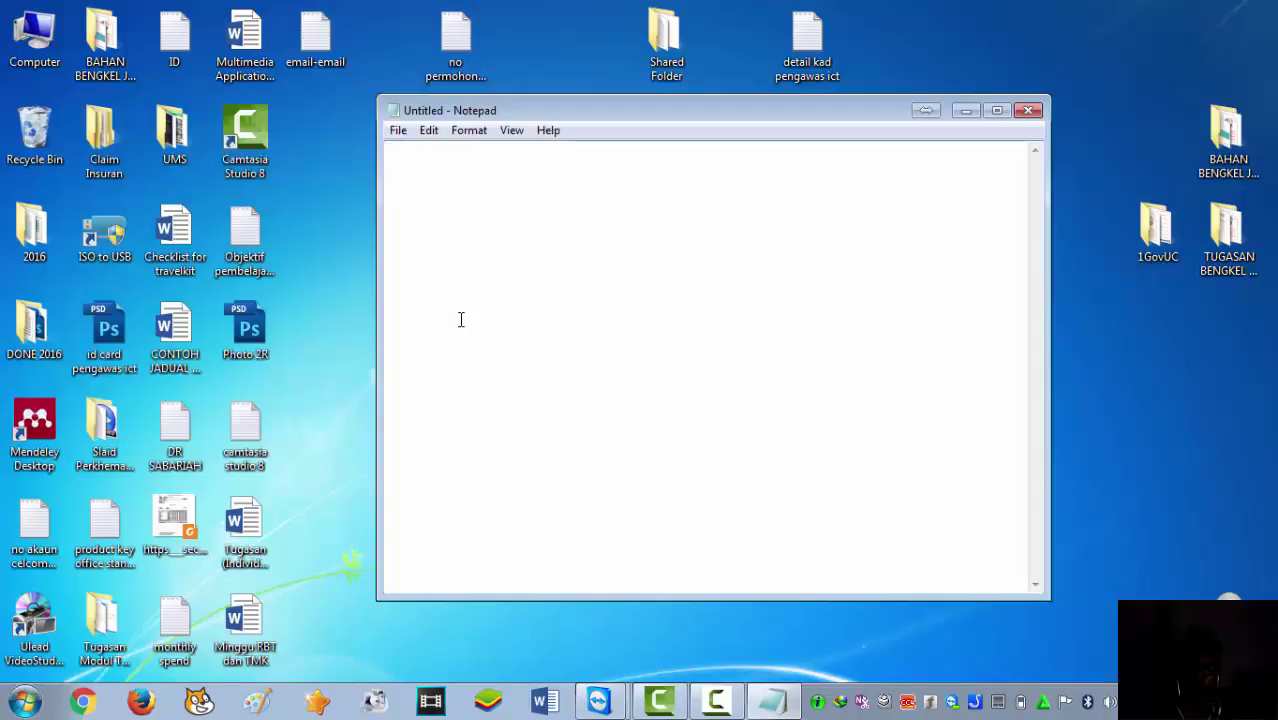
pyautogui.write('com se')
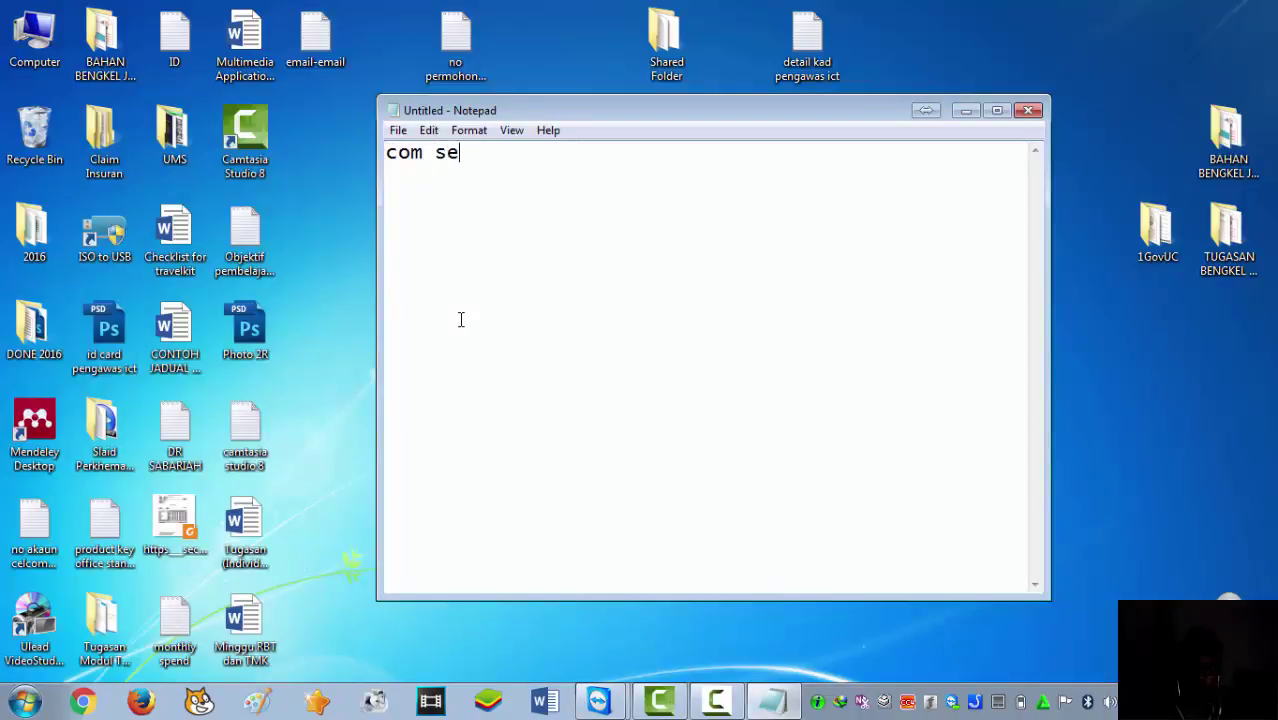
pyautogui.write('rver')
pyautogui.write('(maste)')
pyautogui.press('Left')
pyautogui.write('master')
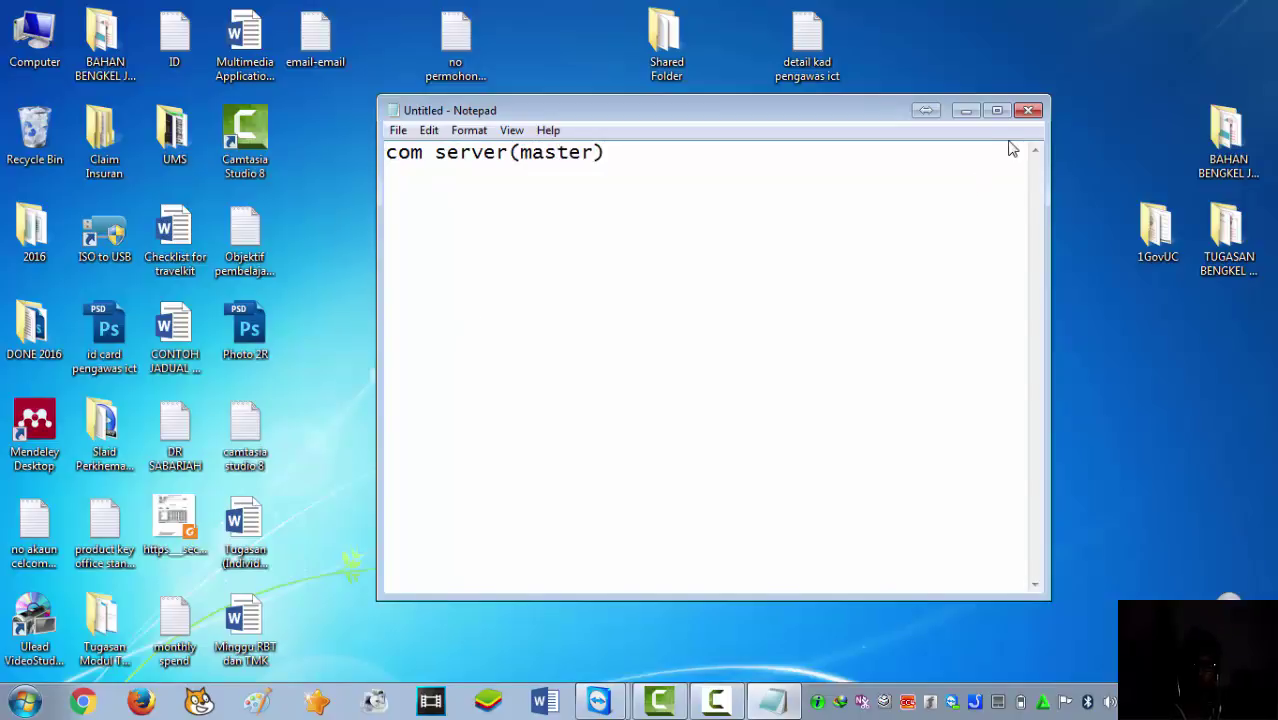
pyautogui.click(965, 111)
# Switch to the TeamViewer remote session and open Notepad on the remote computer.
pyautogui.moveTo(598, 700)
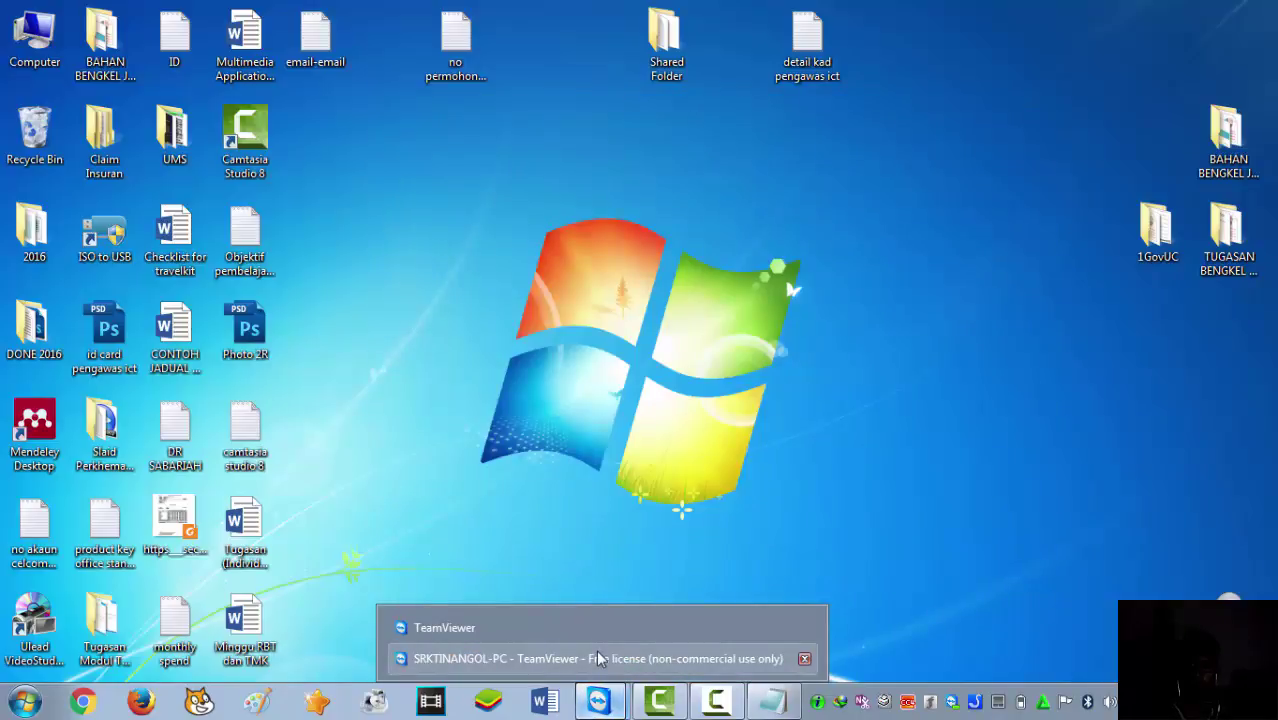
pyautogui.click(598, 658)
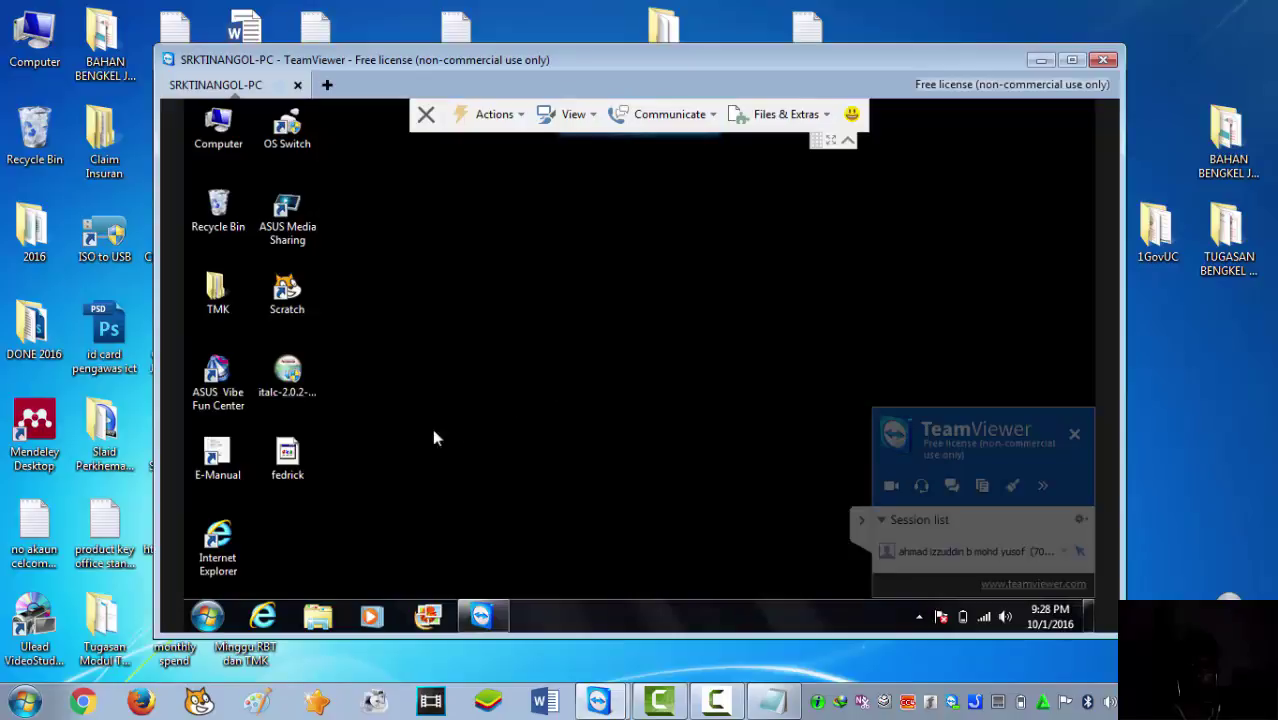
pyautogui.click(208, 616)
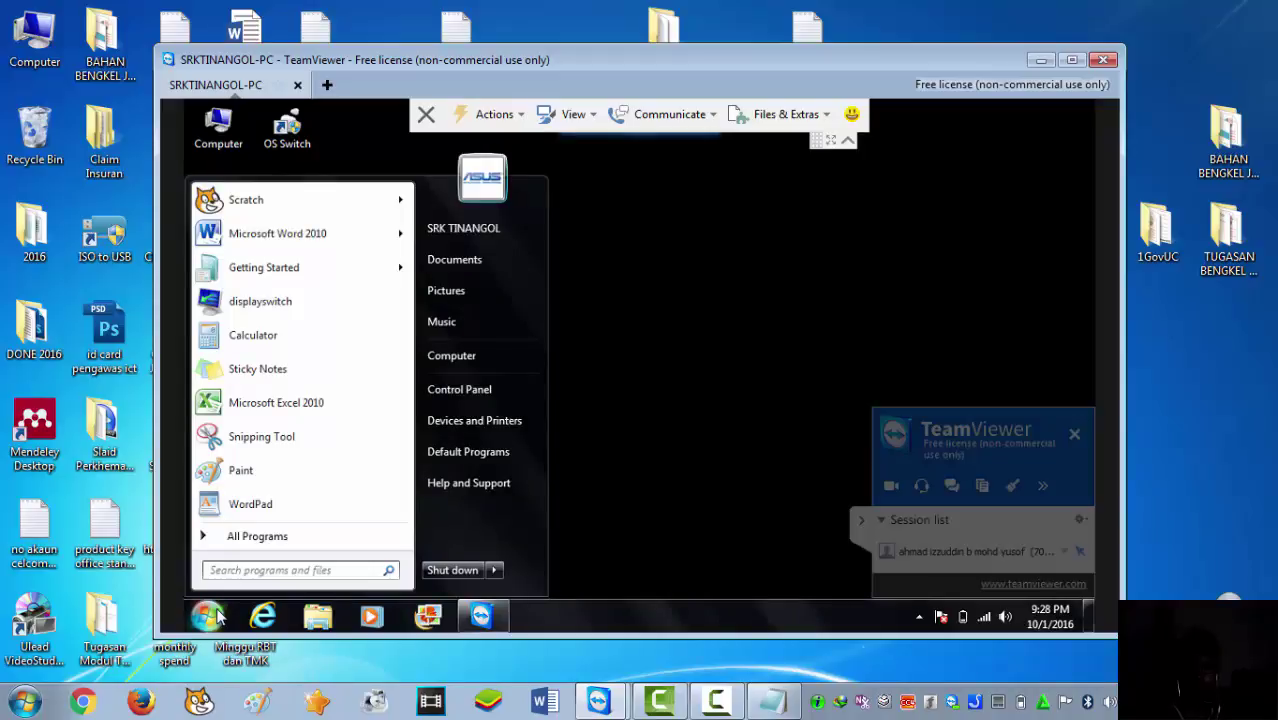
pyautogui.write('note')
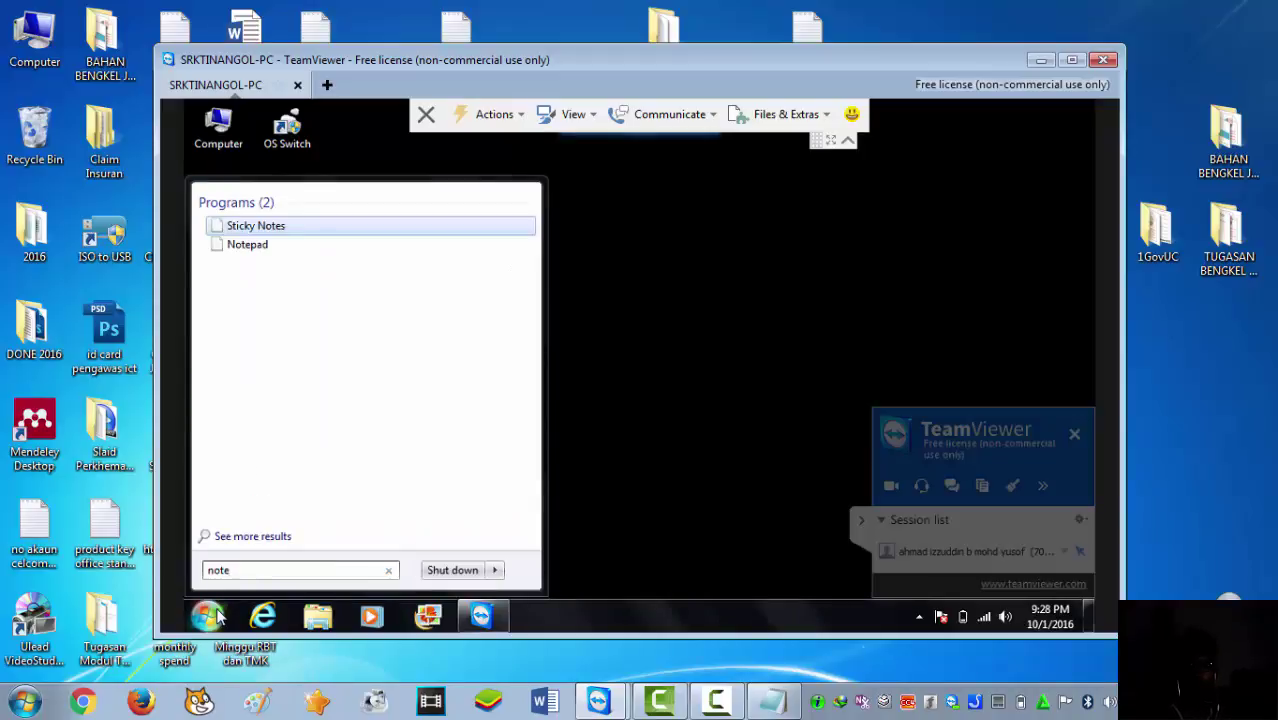
pyautogui.press('Down')
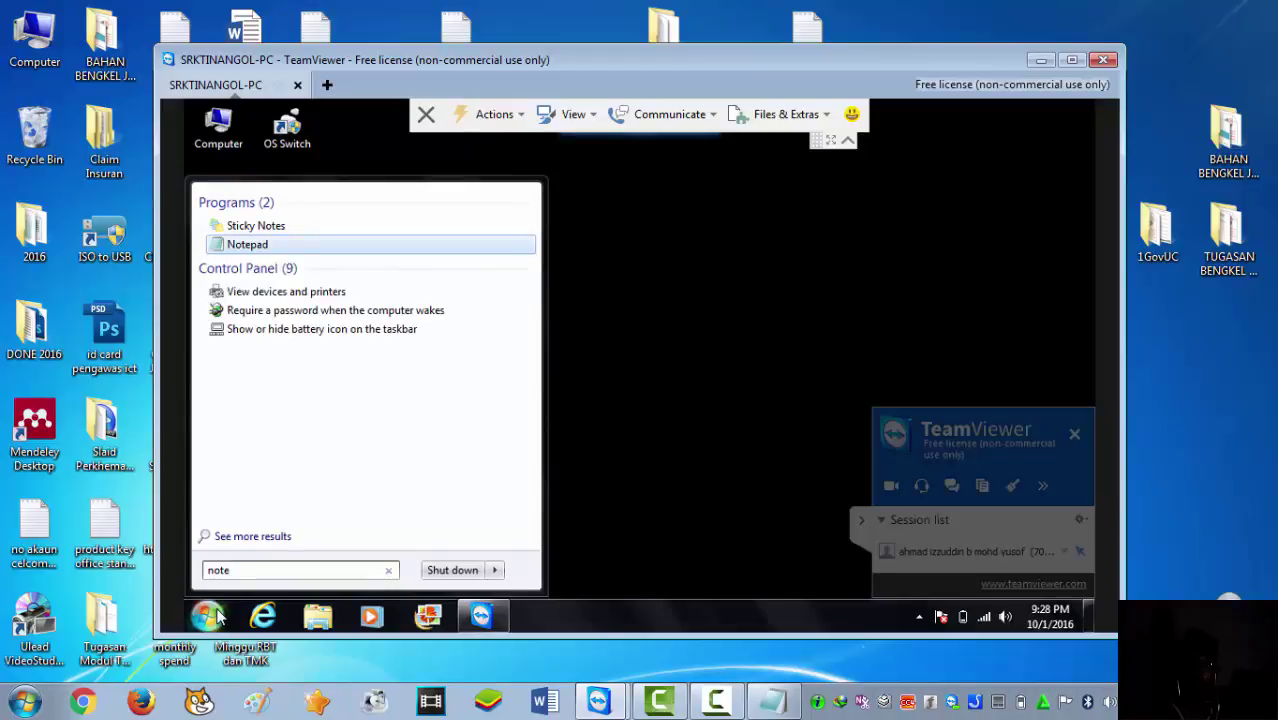
pyautogui.click(212, 615)
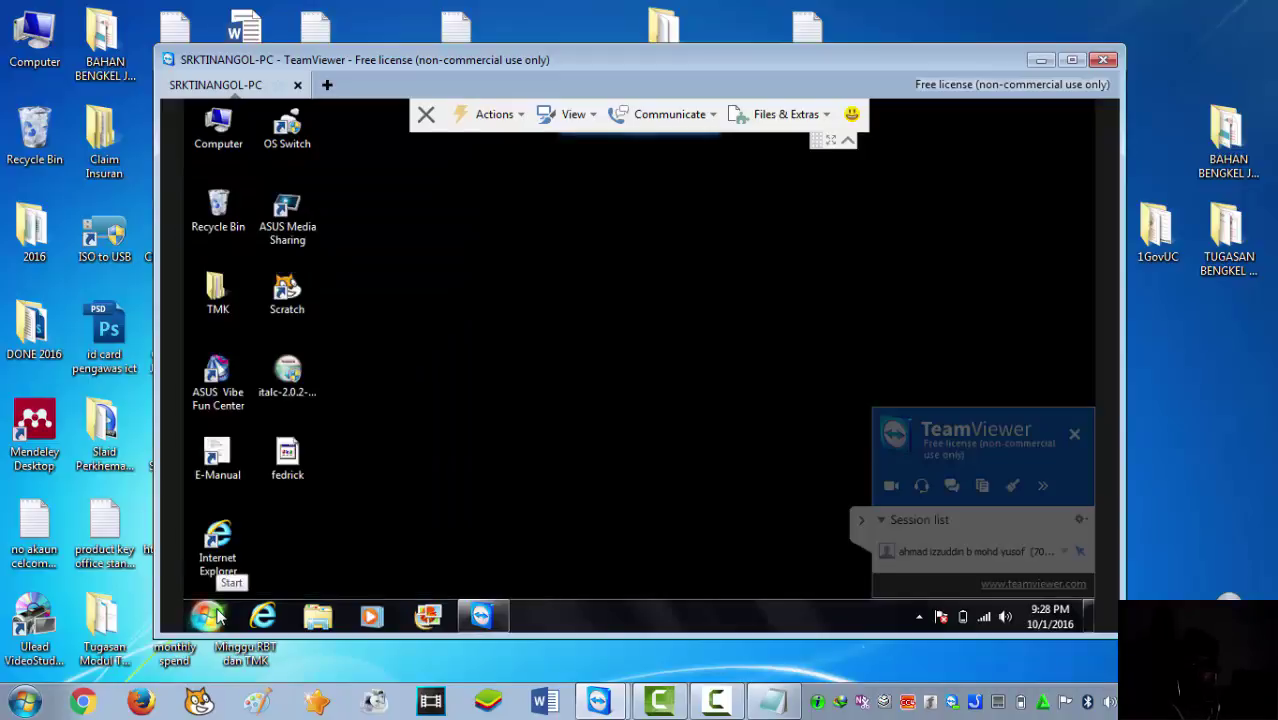
# Write "com client (student)" in the remote computer's Notepad and minimize the note.
pyautogui.write('com ')
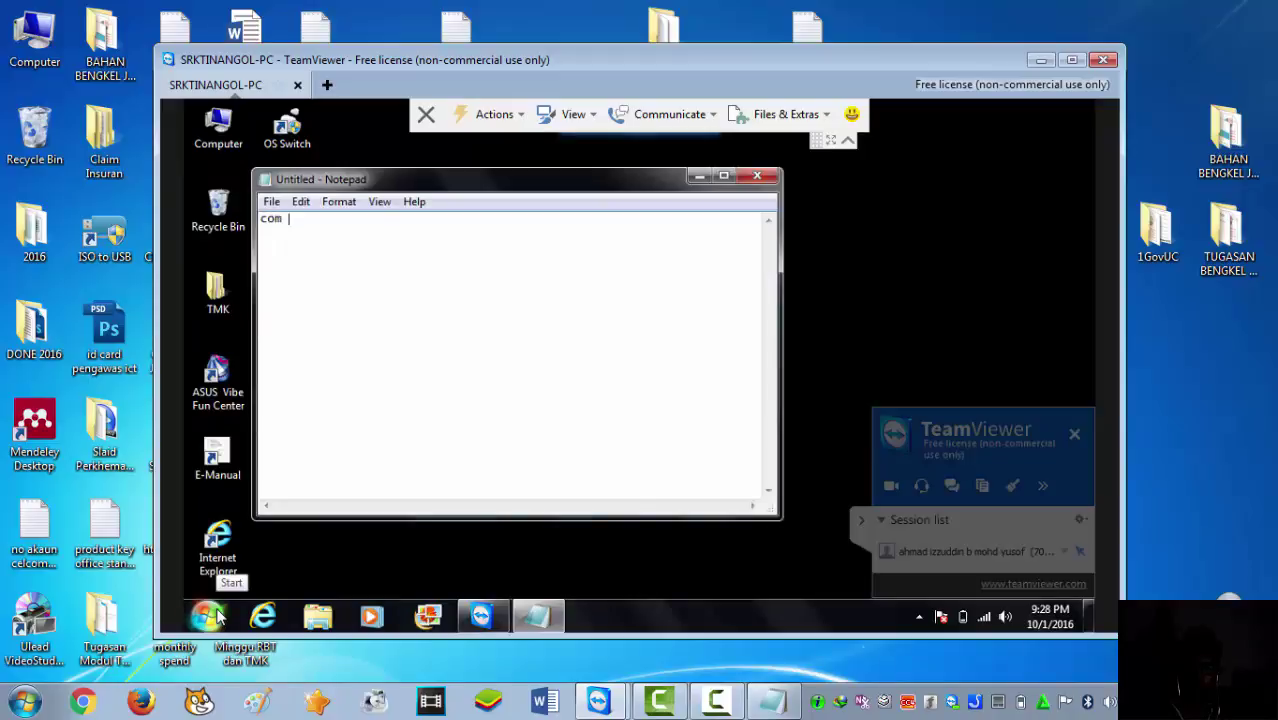
pyautogui.write('client 90')
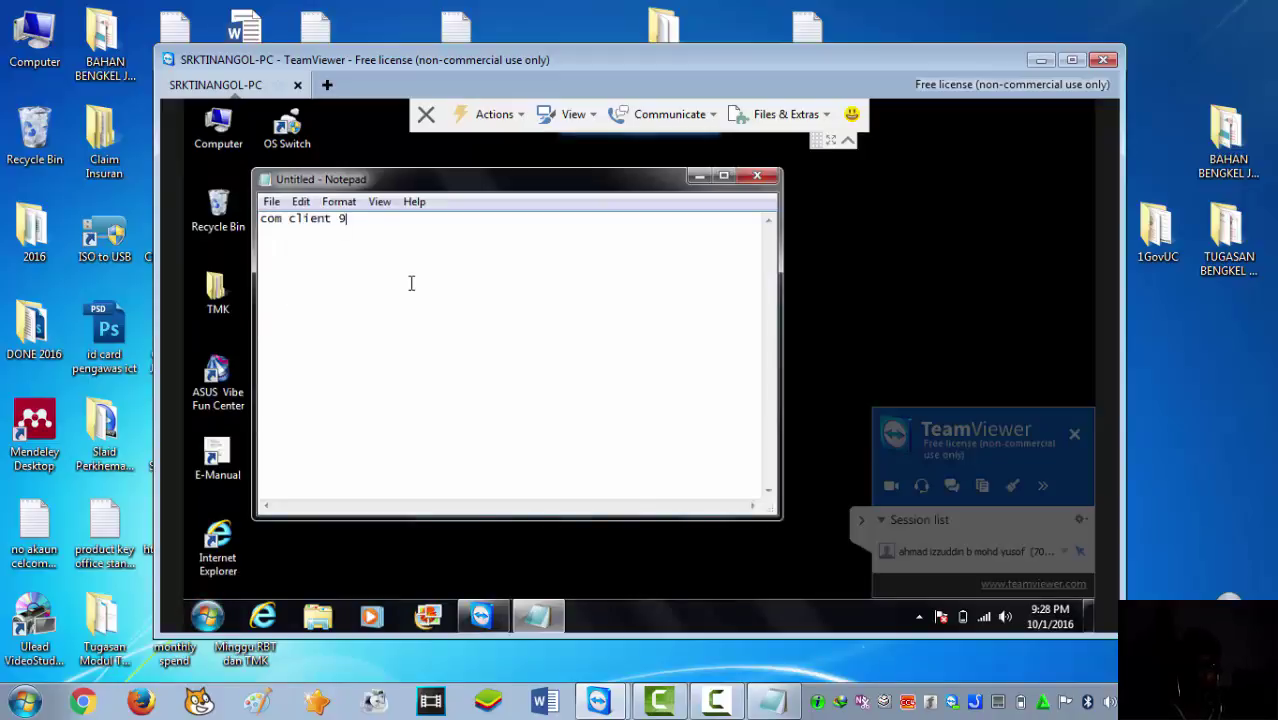
pyautogui.press('BackSpace')
pyautogui.press('BackSpace')
pyautogui.write('(s)')
pyautogui.write('tudent)')
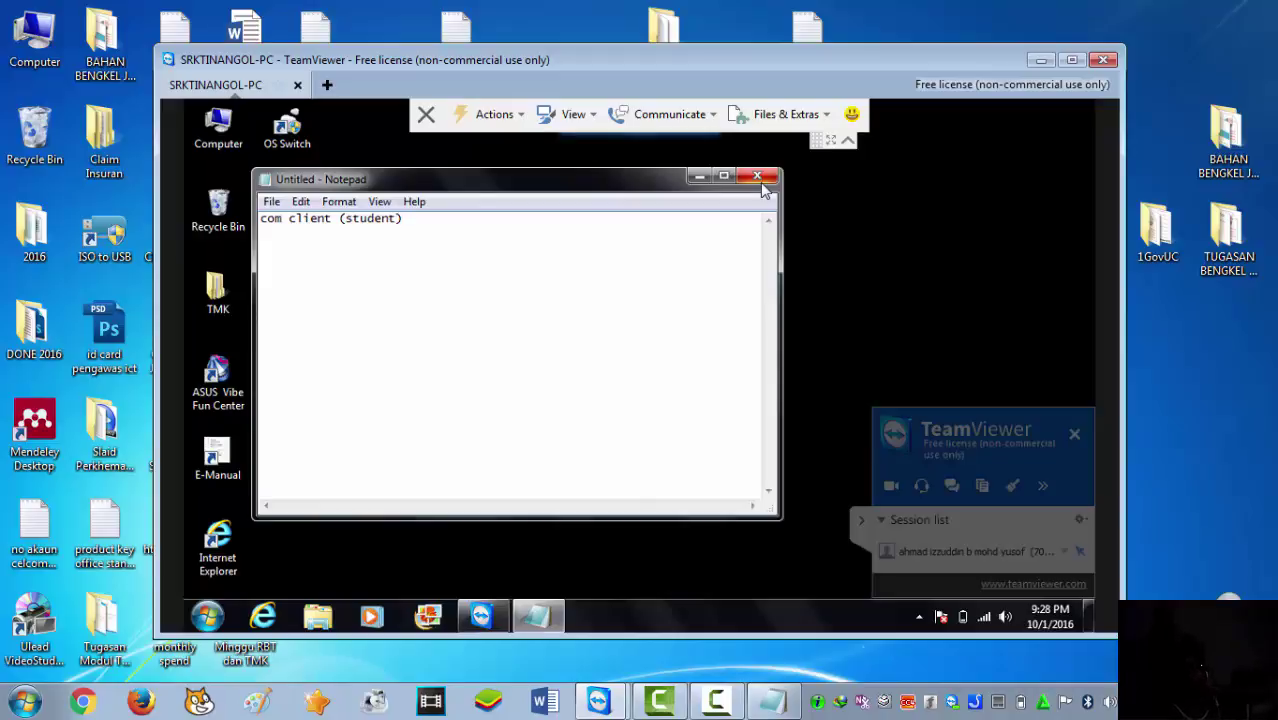
pyautogui.click(700, 178)
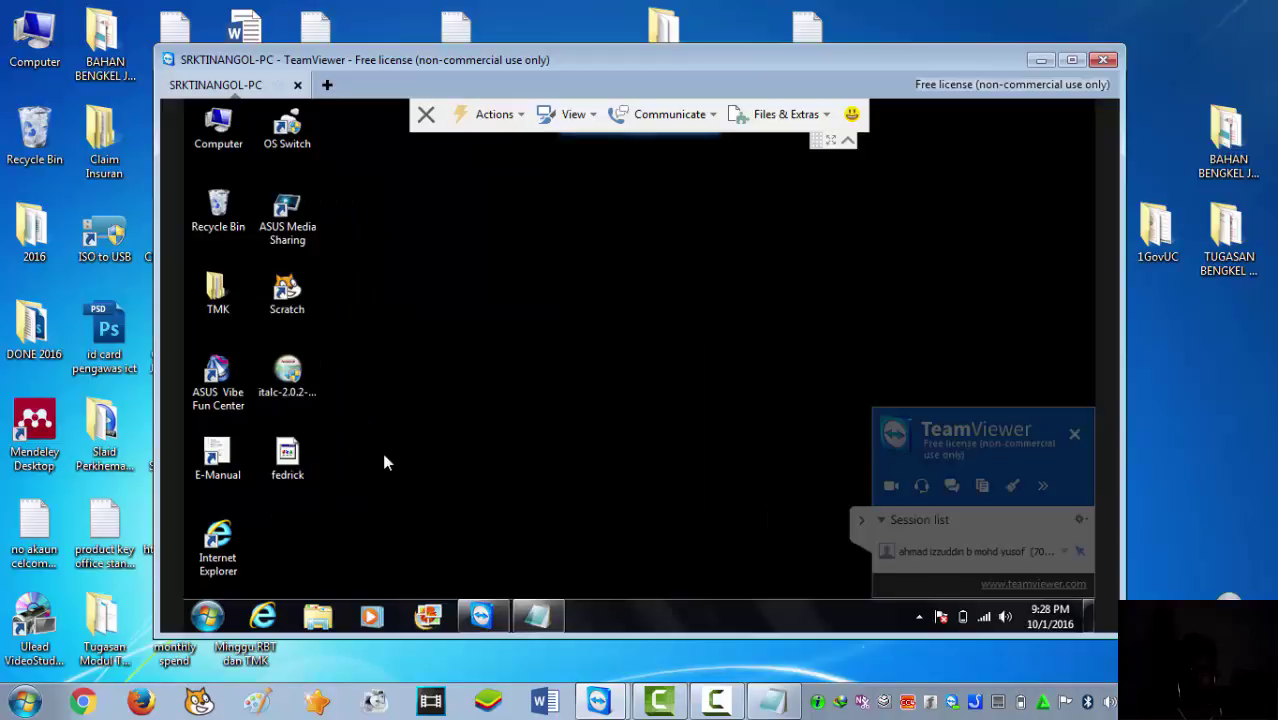
# Run the iTALC 2.0.2 setup on the remote computer, accept the license, and keep the C:\Program Files\iTALC\ destination folder.
pyautogui.click(289, 375)
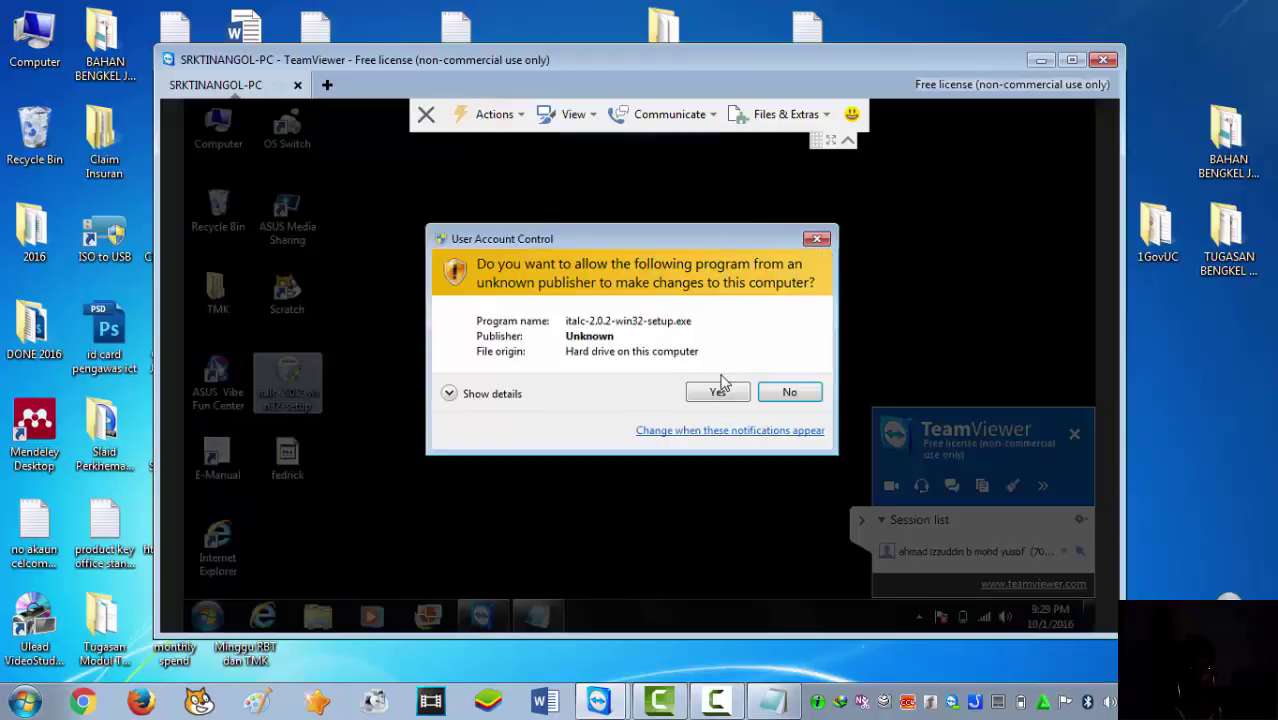
pyautogui.click(716, 394)
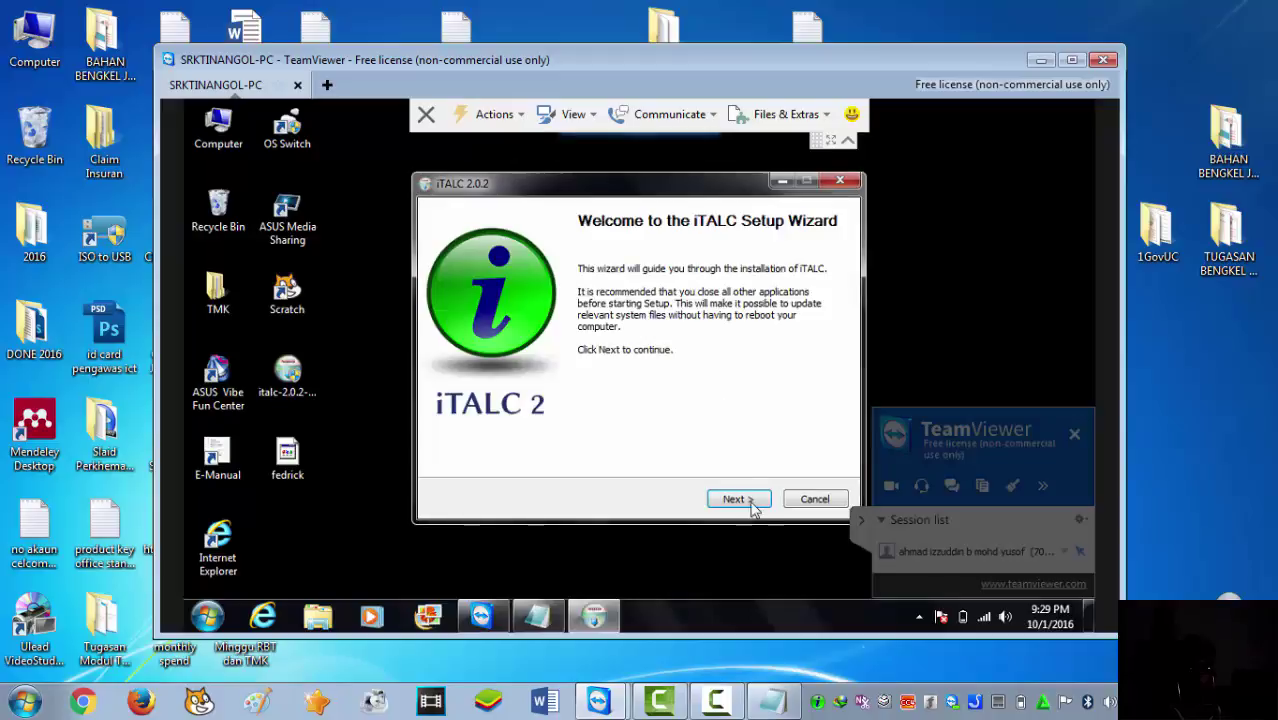
pyautogui.click(740, 499)
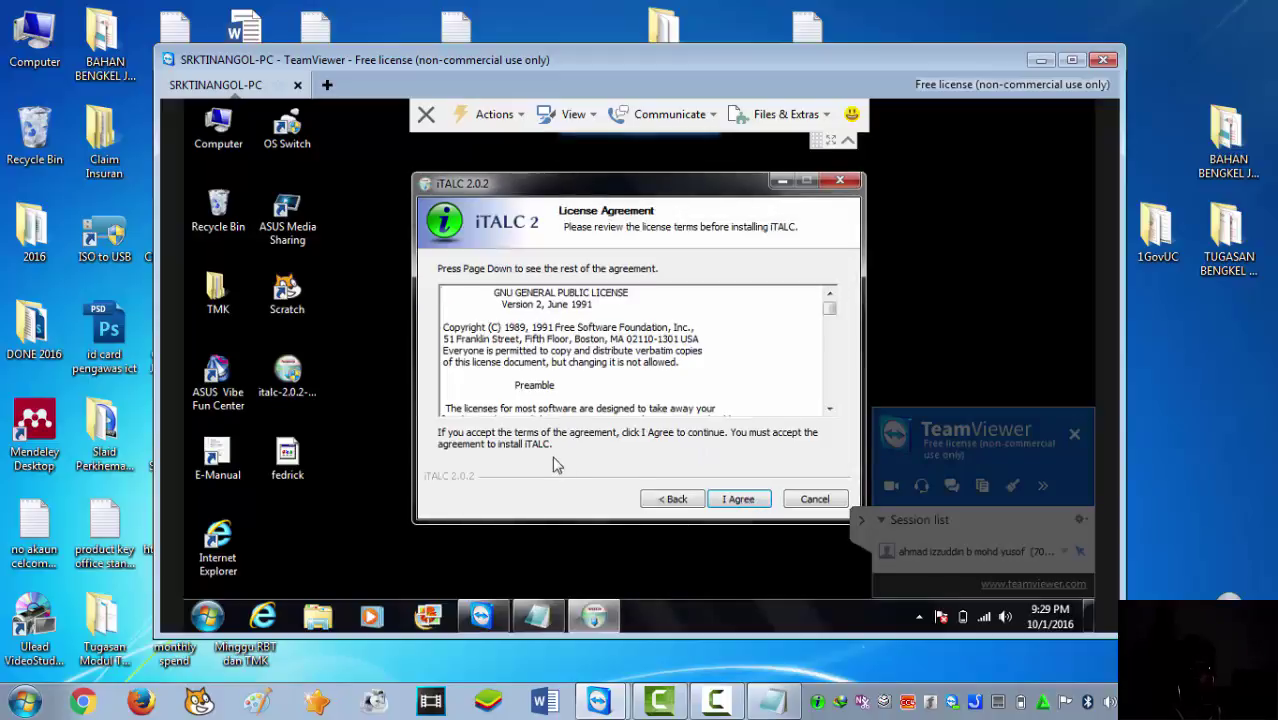
pyautogui.click(733, 505)
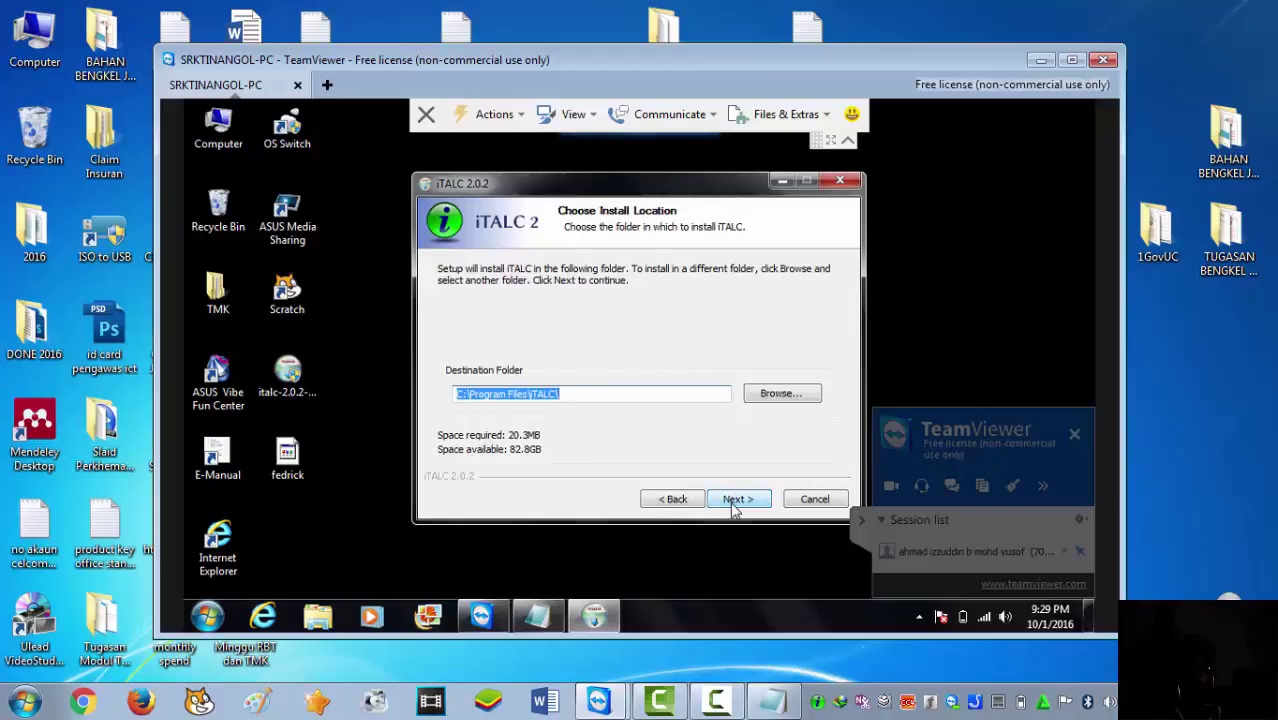
pyautogui.click(733, 499)
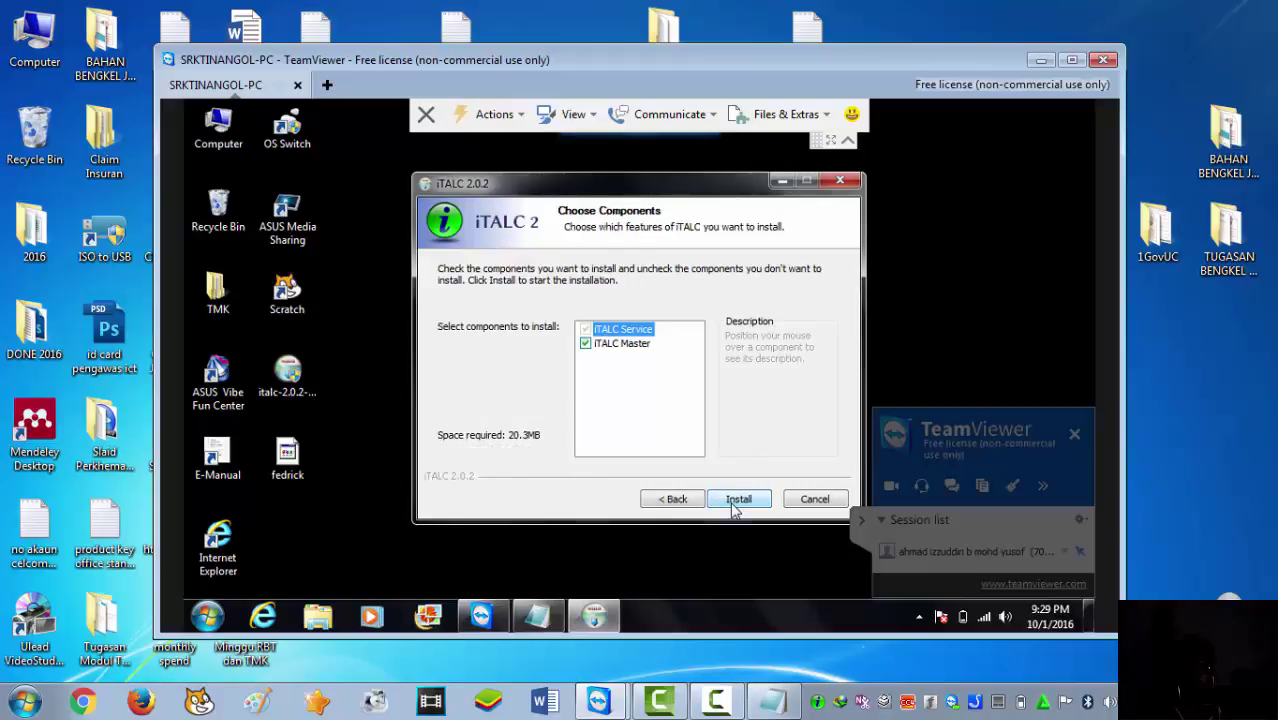
# Install iTALC without the iTALC Master component, retry writing QtCore4.dll, and finish setup with the Management Console set to run.
pyautogui.click(586, 344)
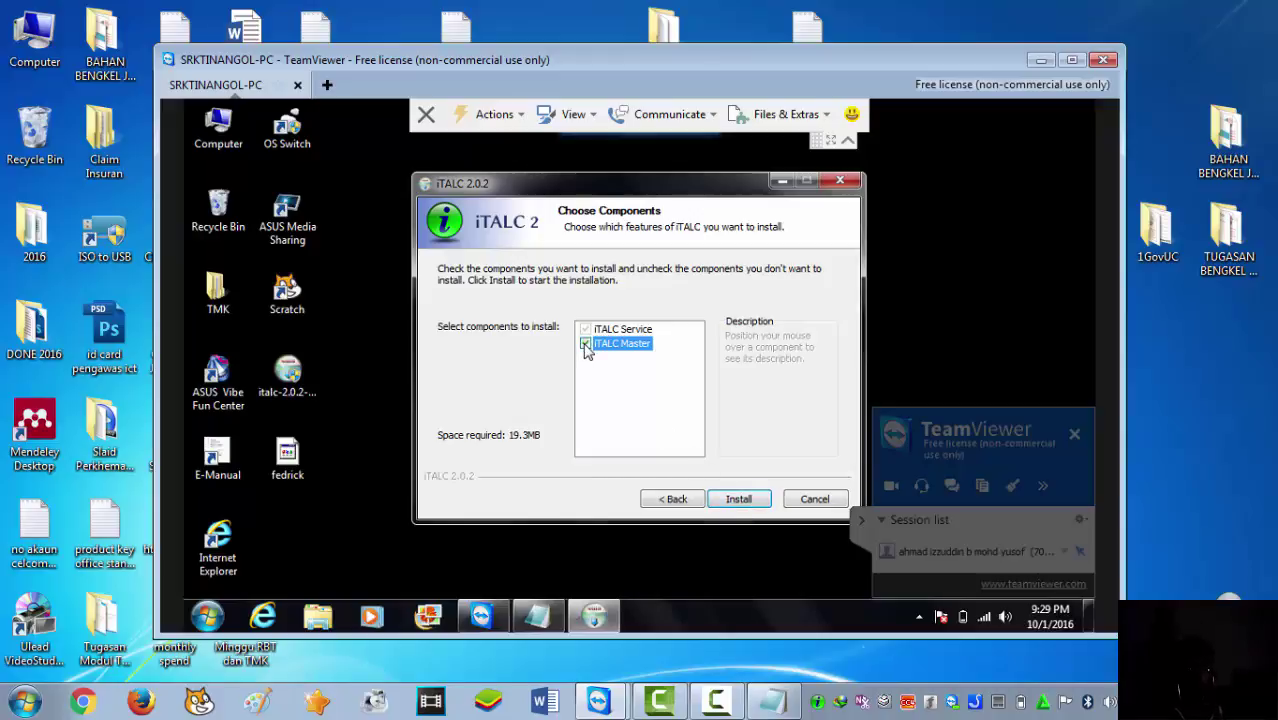
pyautogui.click(586, 344)
pyautogui.click(733, 503)
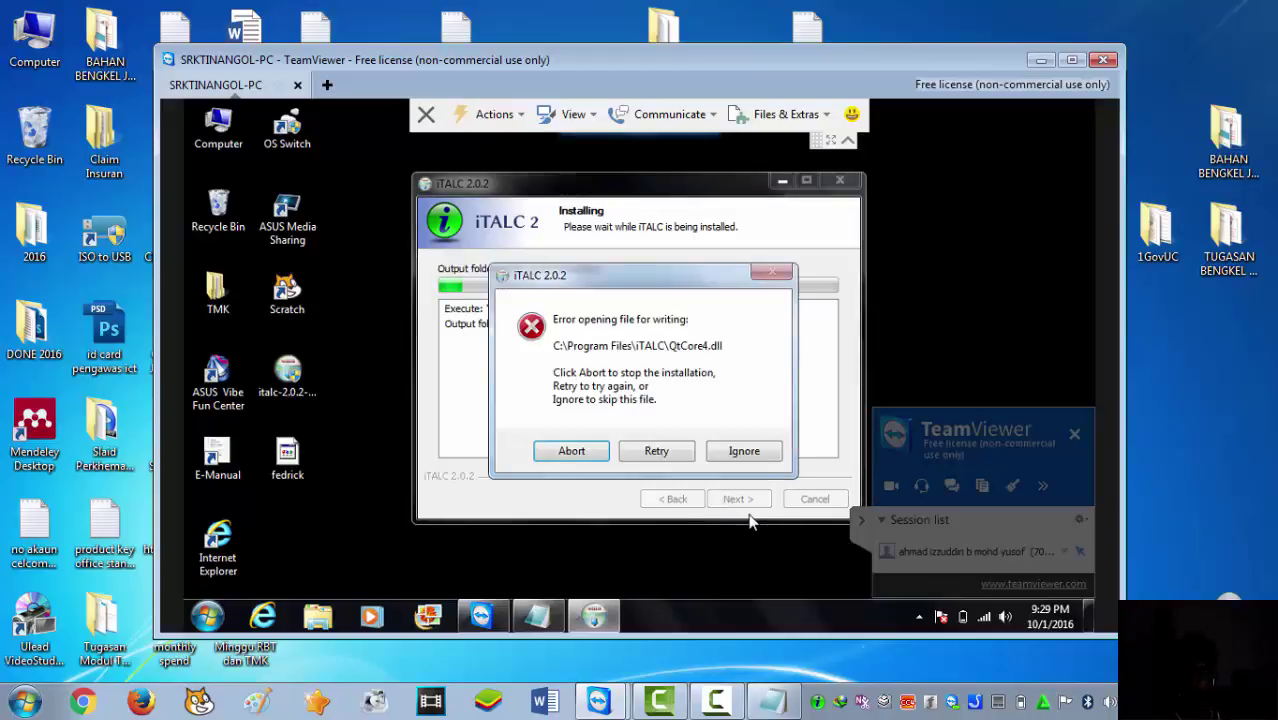
pyautogui.click(673, 455)
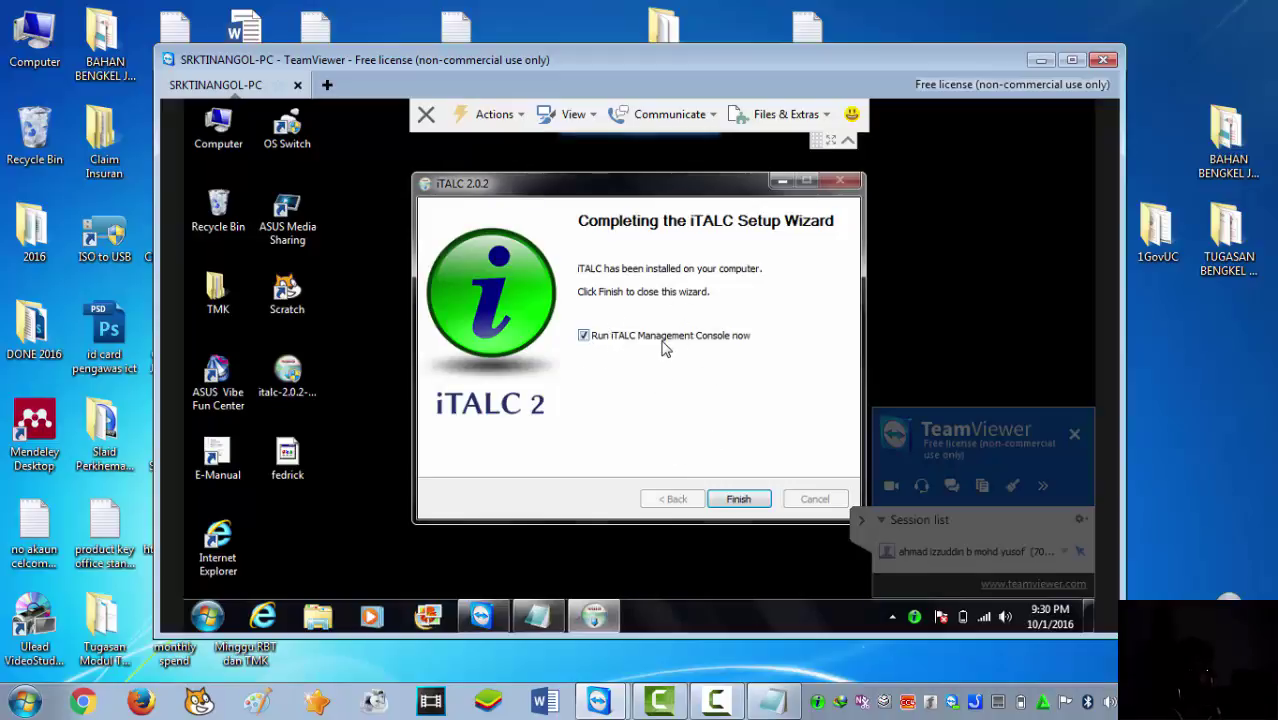
pyautogui.click(735, 500)
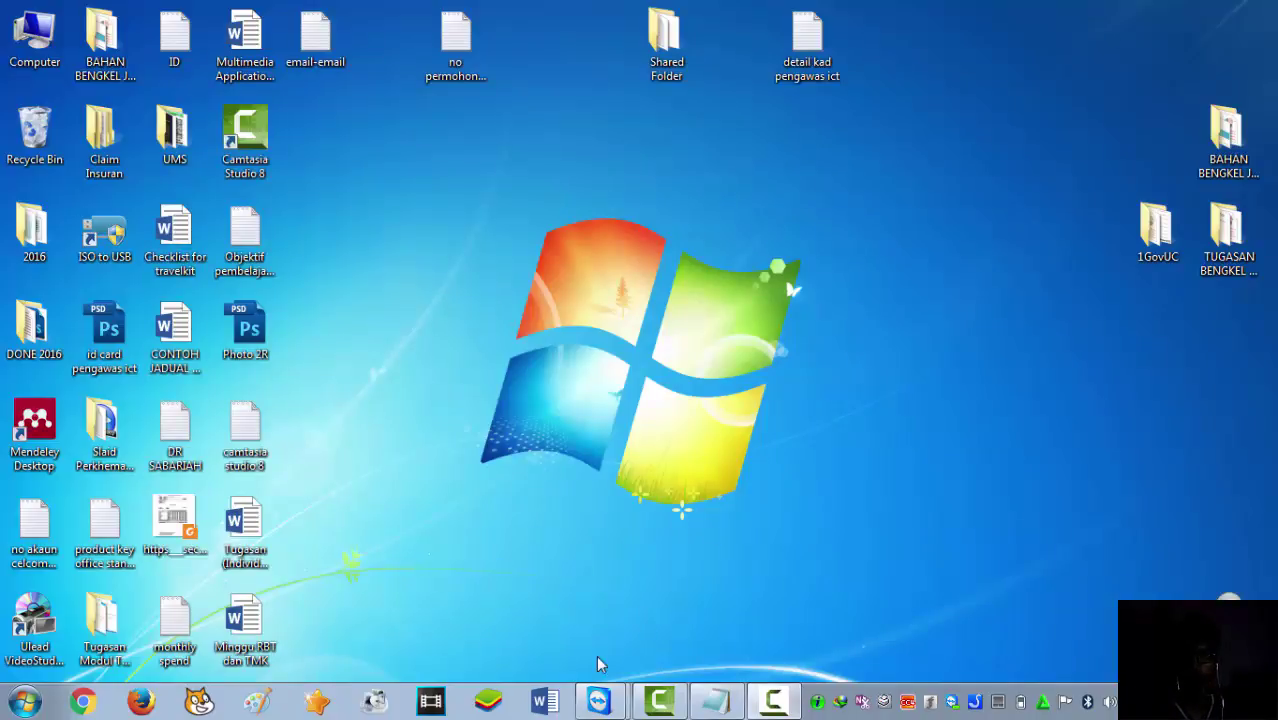
# View the remote iTALC Management Console's Authentication settings in the TeamViewer session, and minimize the session window.
pyautogui.moveTo(605, 708)
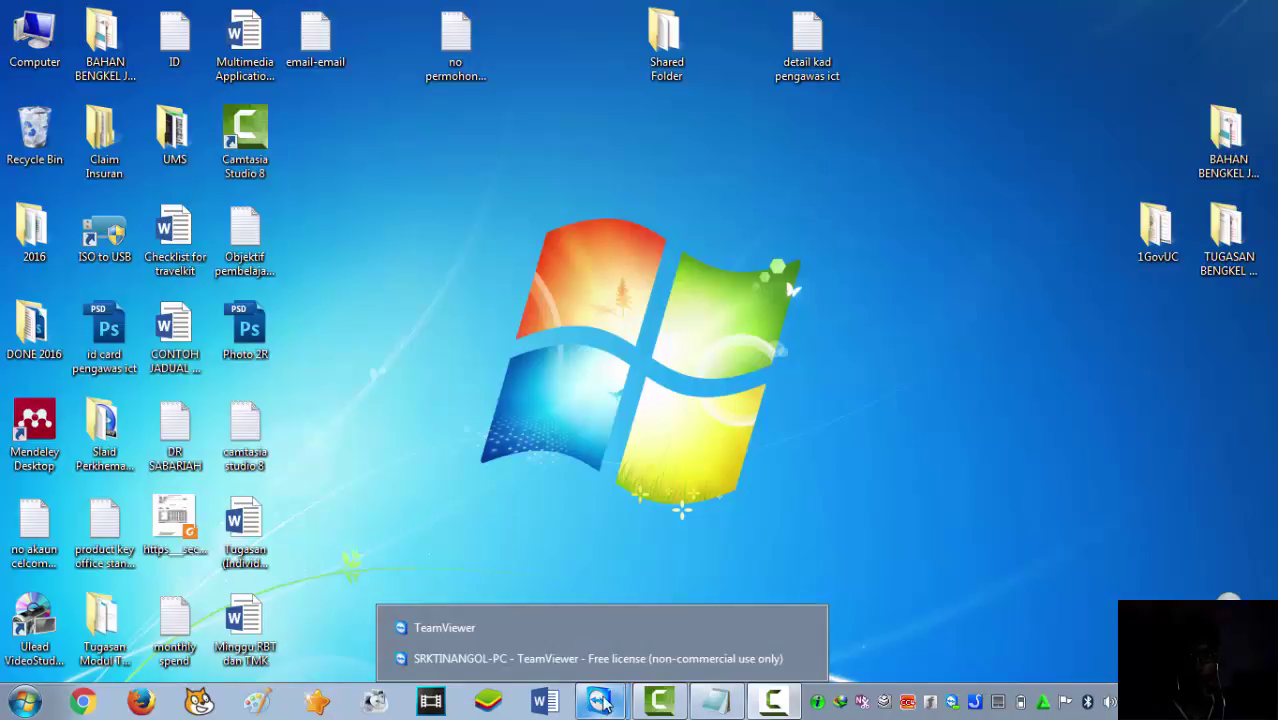
pyautogui.click(613, 659)
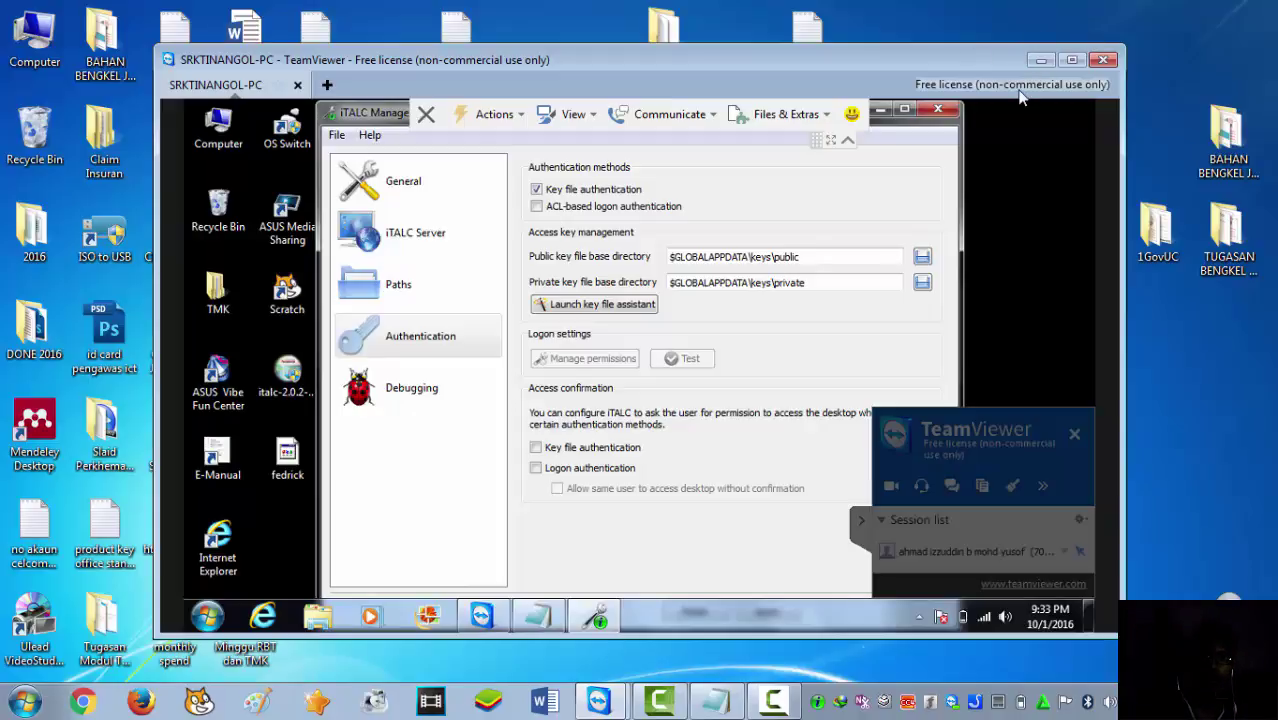
pyautogui.click(598, 700)
# Restore the "com server(master)" note, shrink its window to one line of text, and place it in the desktop's upper-left corner.
pyautogui.click(716, 700)
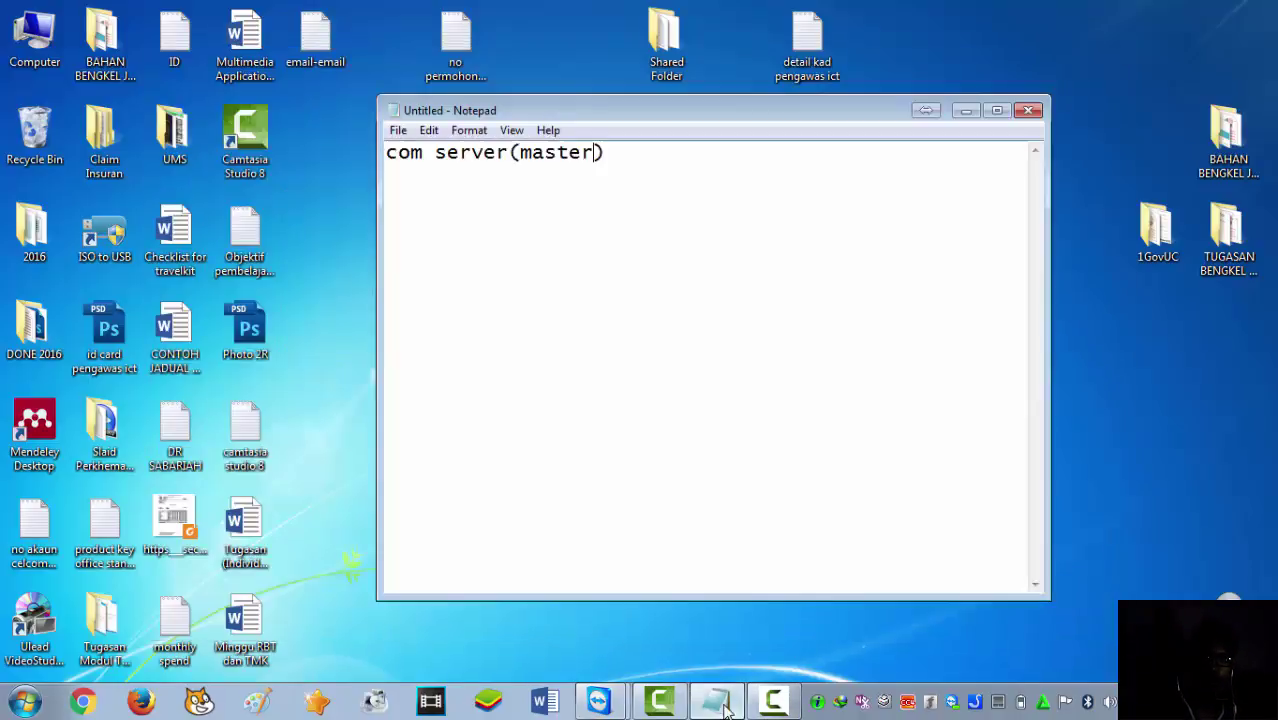
pyautogui.moveTo(670, 597); pyautogui.dragTo(700, 172)
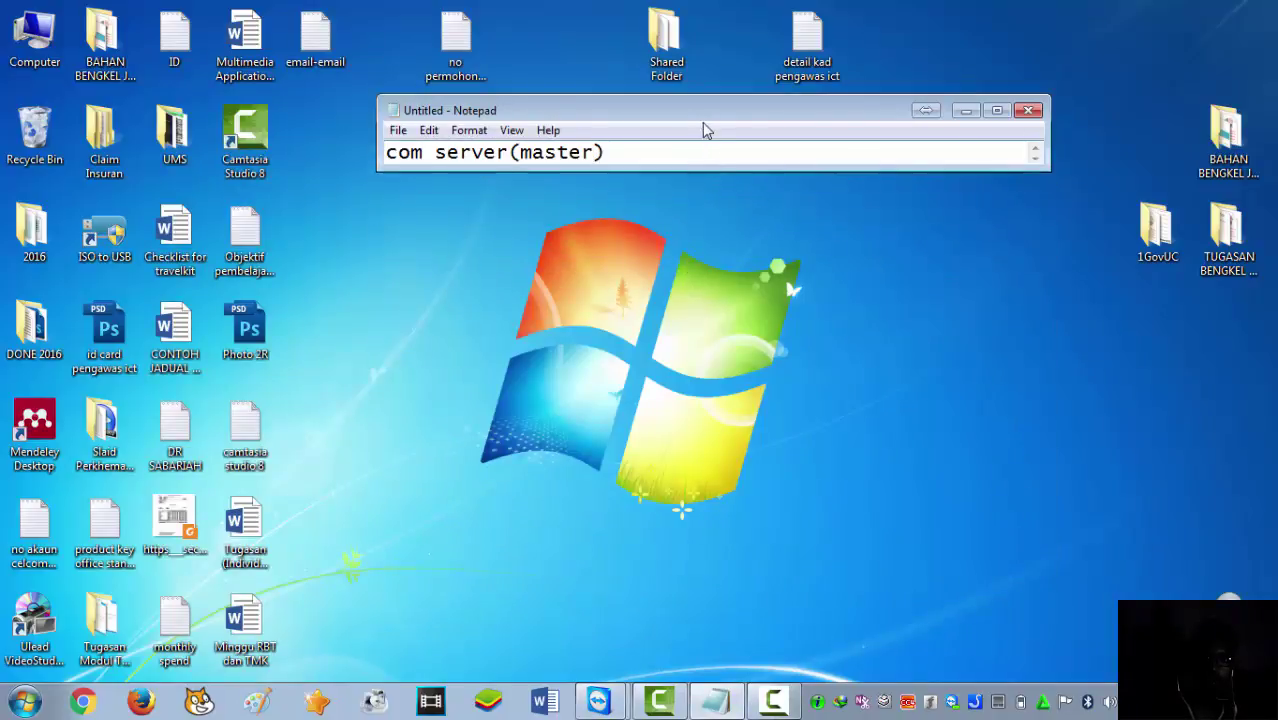
pyautogui.moveTo(703, 121); pyautogui.dragTo(336, 26)
pyautogui.click(576, 211)
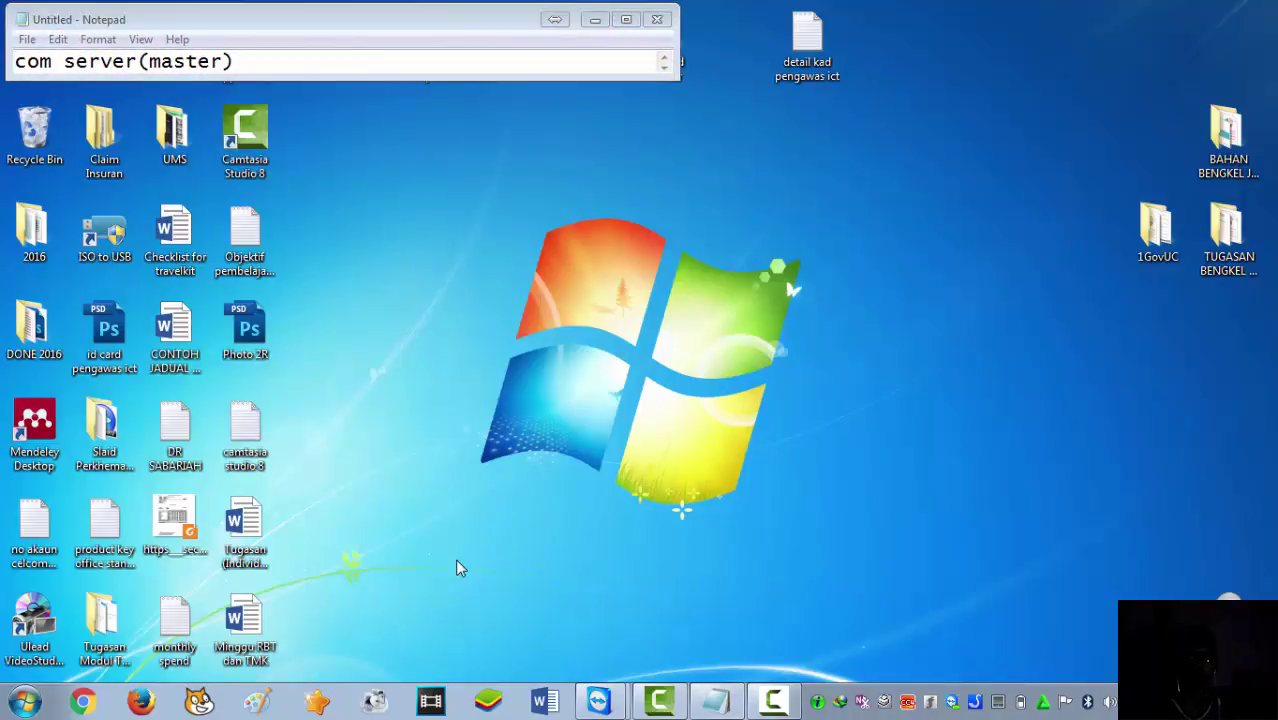
# Open the iTALC Management Console on the local computer and move its window clear of the "com server(master)" note.
pyautogui.click(27, 702)
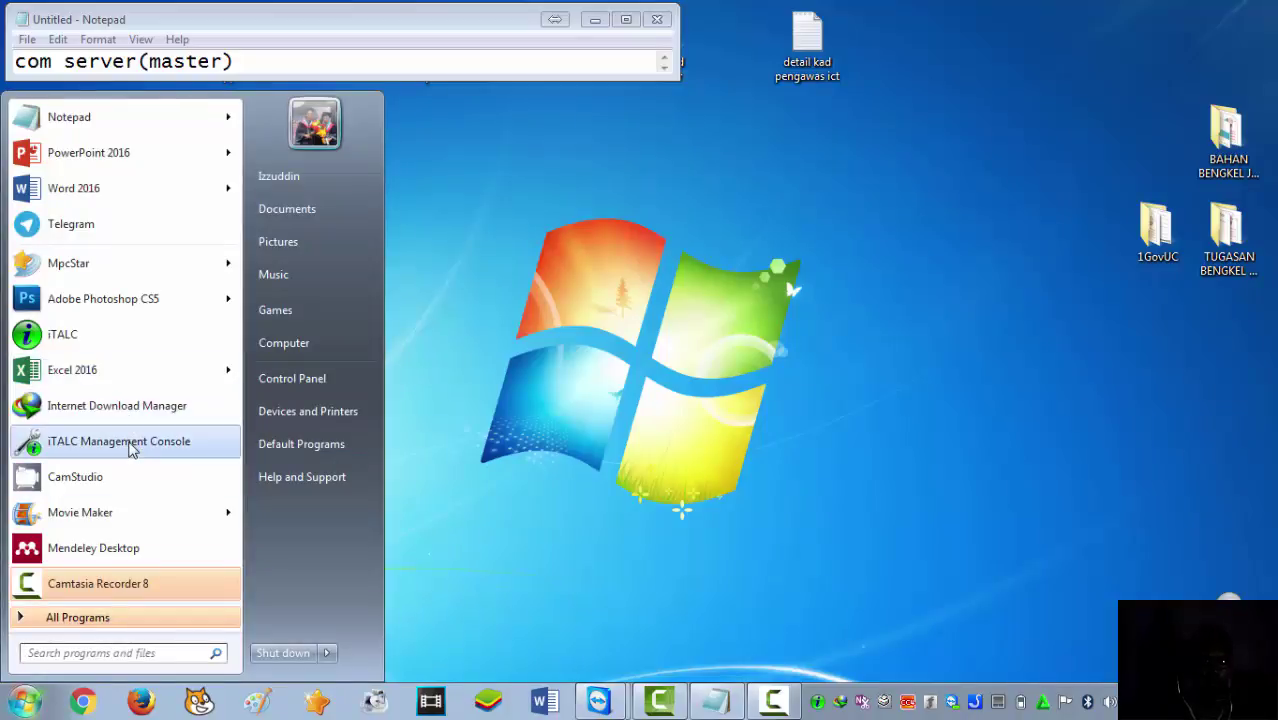
pyautogui.click(131, 450)
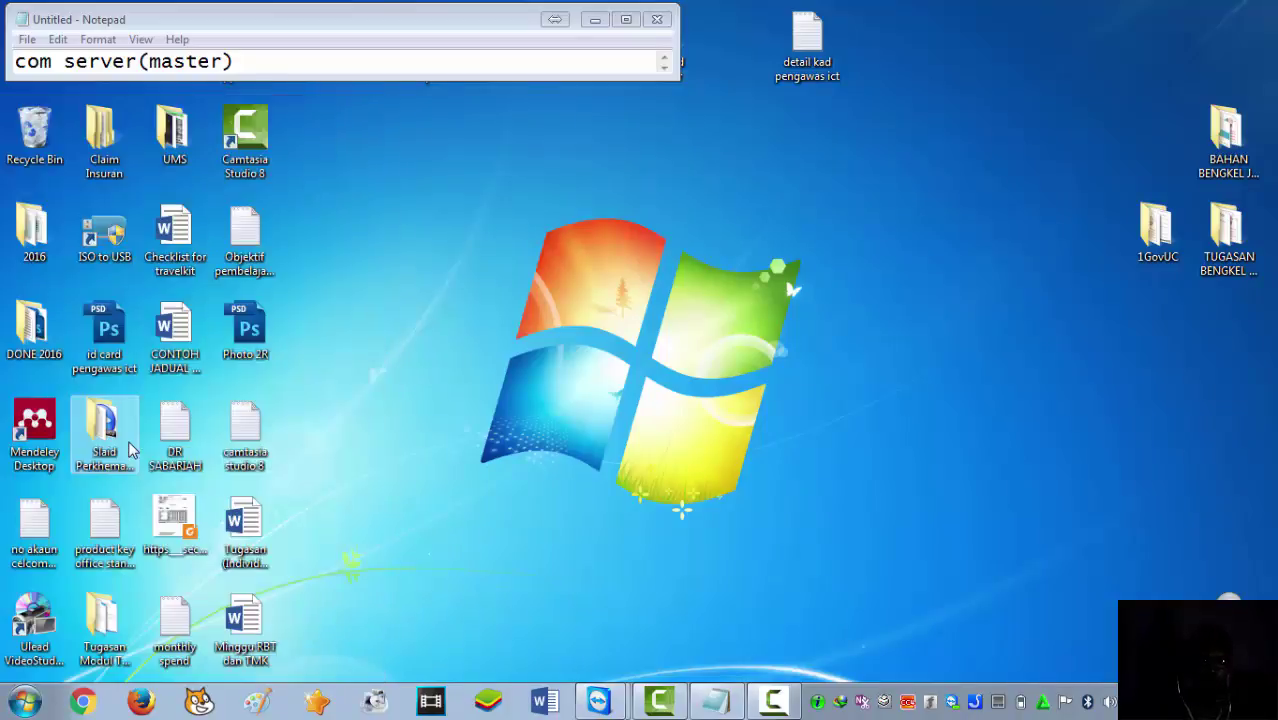
pyautogui.click(722, 612)
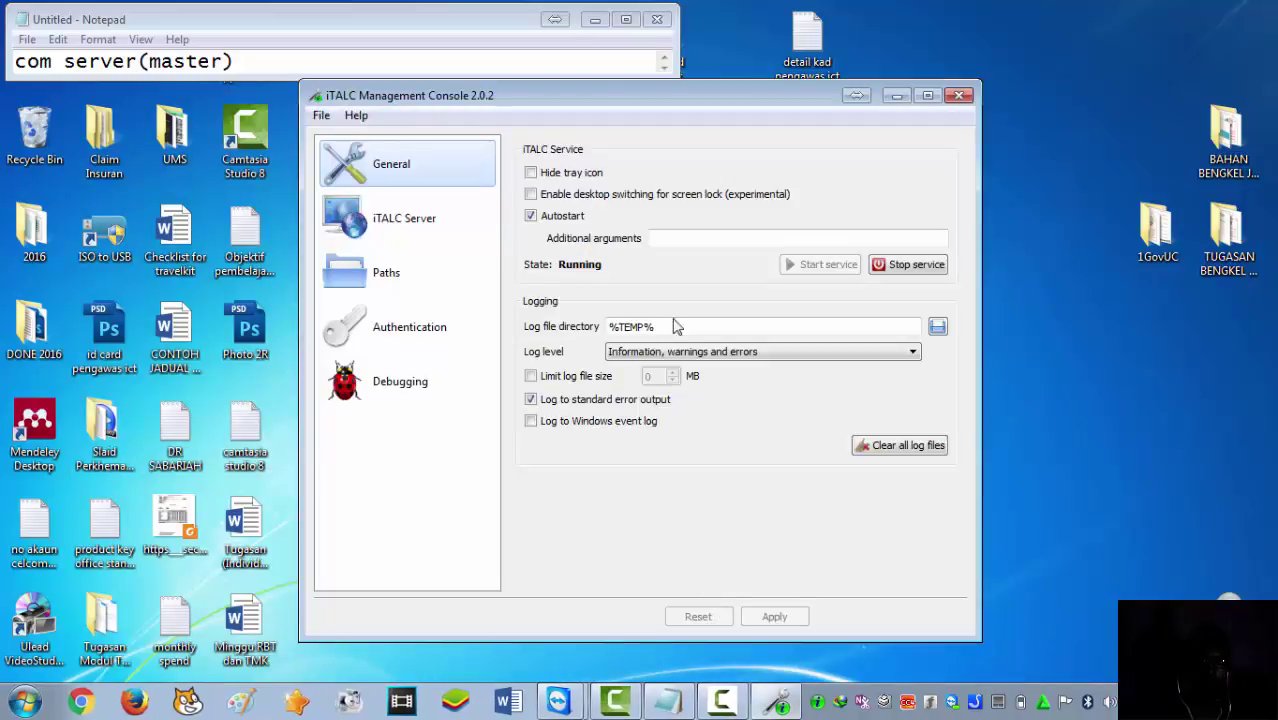
pyautogui.moveTo(653, 90); pyautogui.dragTo(726, 117)
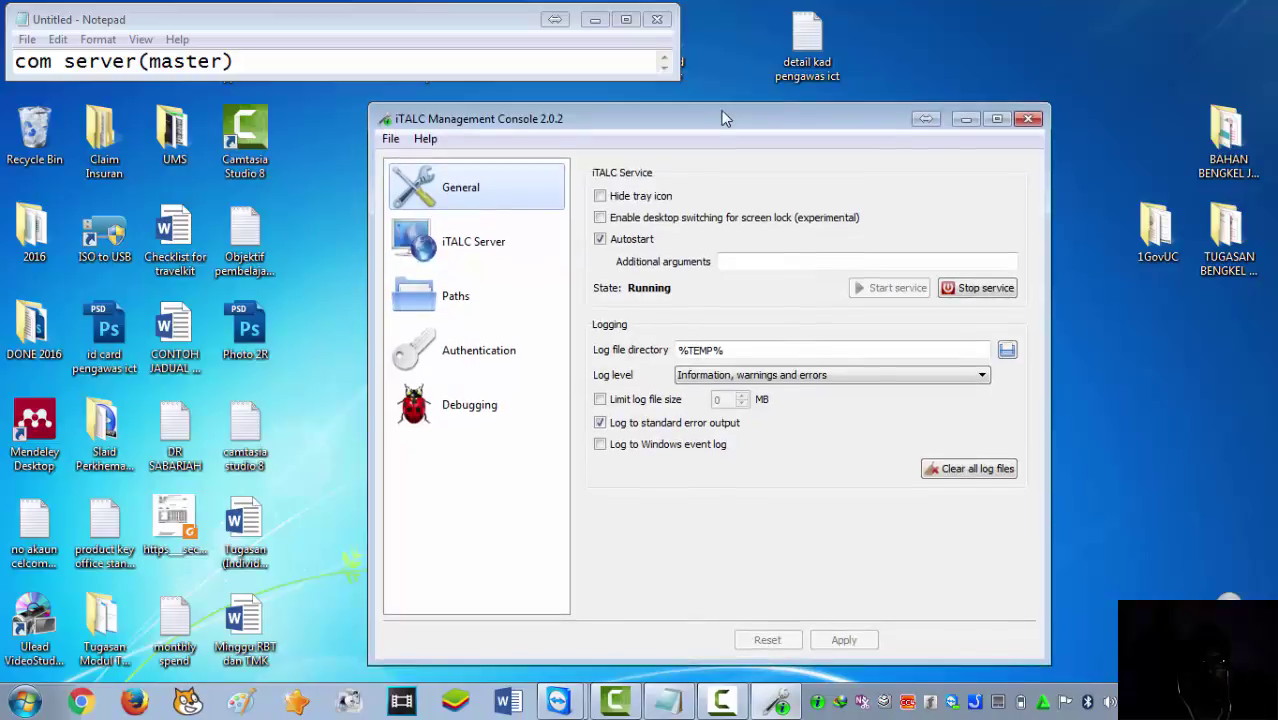
# Review the iTALC Server and Paths settings in the local Management Console, ending on the Authentication settings.
pyautogui.click(515, 240)
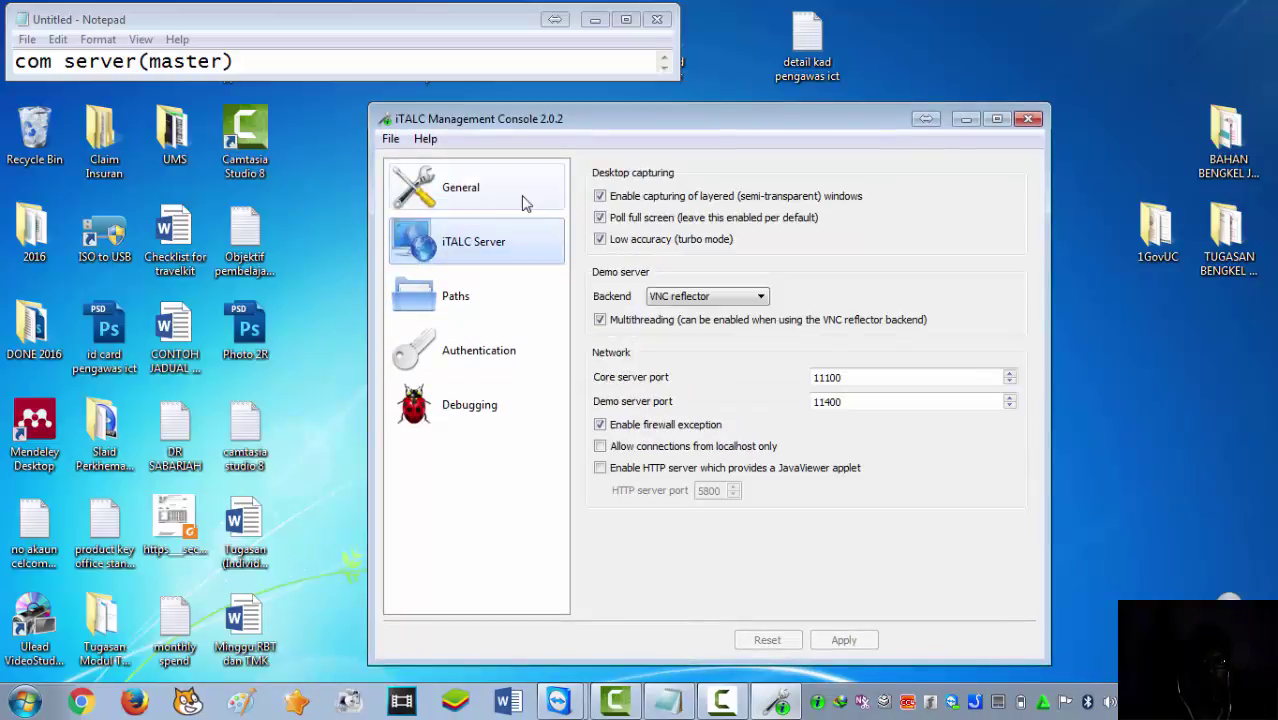
pyautogui.click(500, 292)
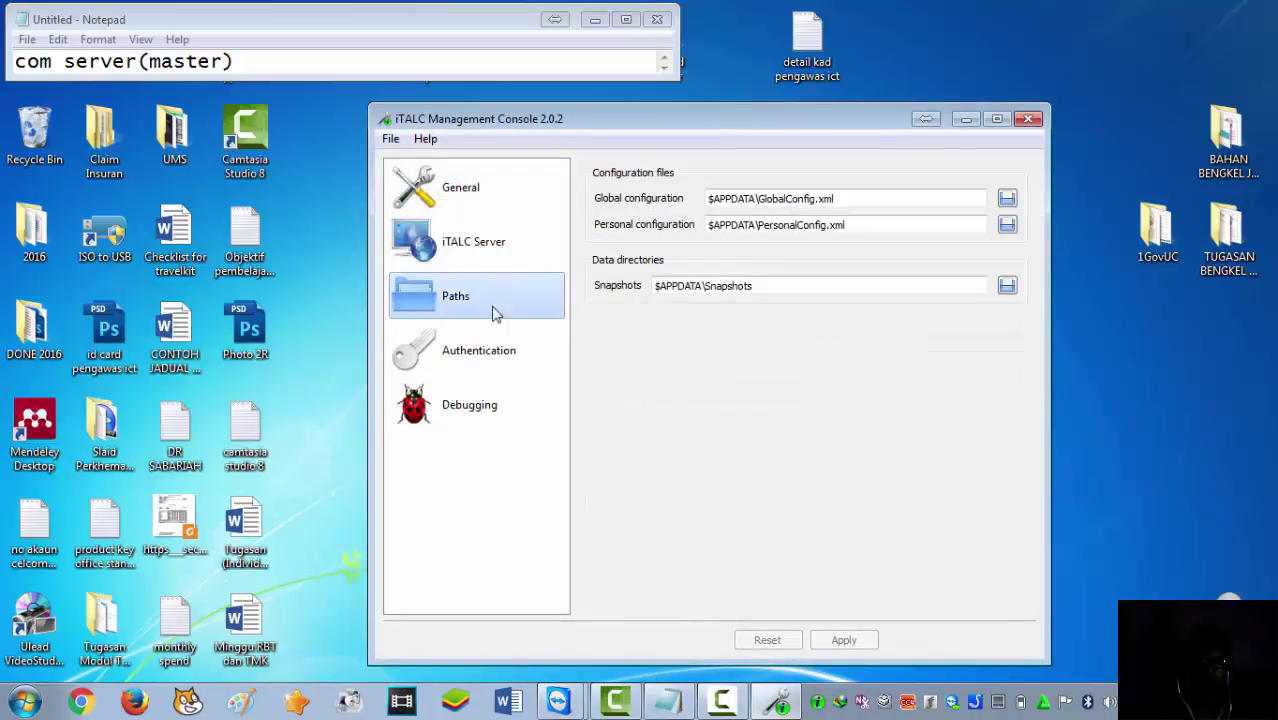
pyautogui.click(487, 357)
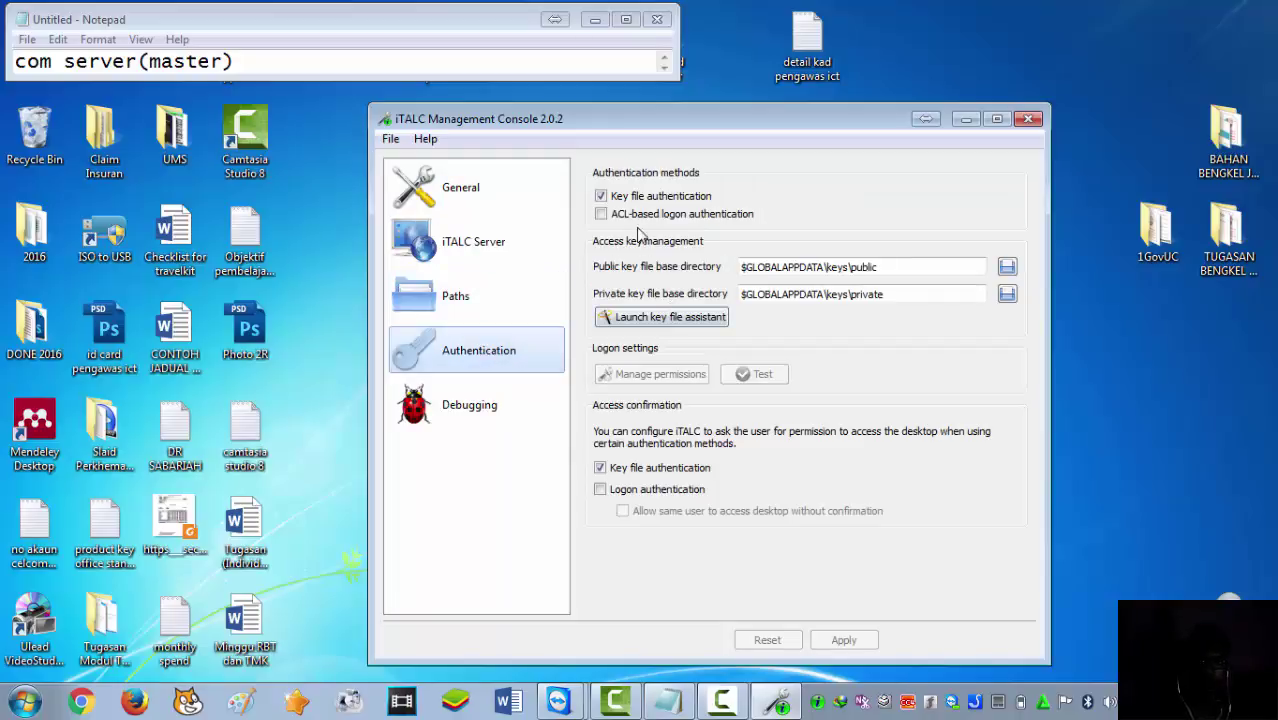
pyautogui.click(602, 215)
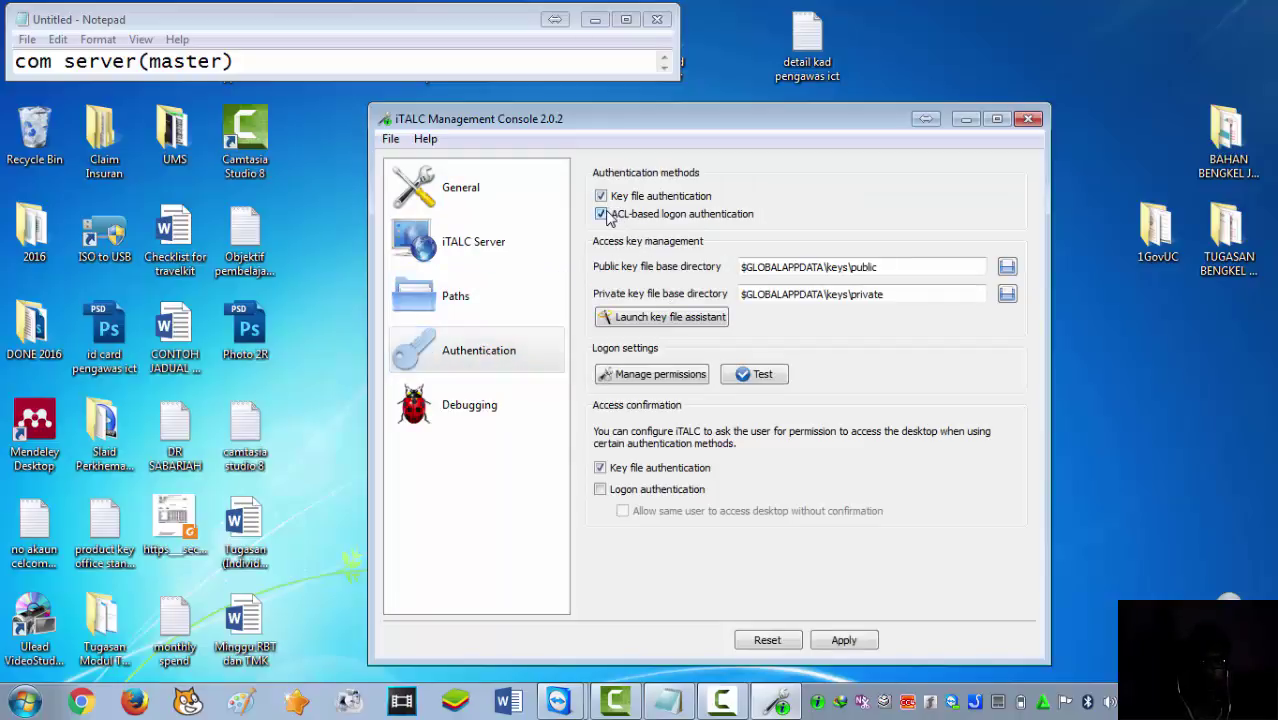
pyautogui.click(602, 215)
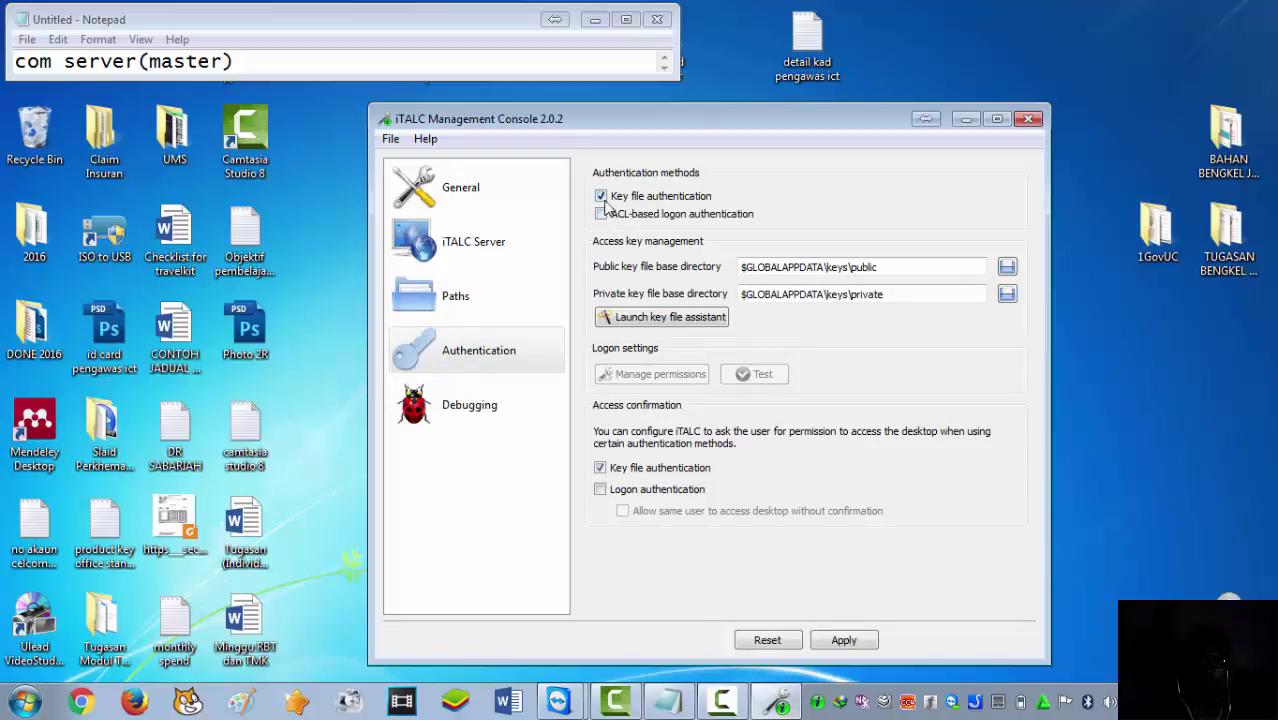
pyautogui.click(600, 490)
pyautogui.click(600, 490)
# Launch the key file assistant and set it to create new access keys (master computer) for the Teacher role.
pyautogui.click(648, 318)
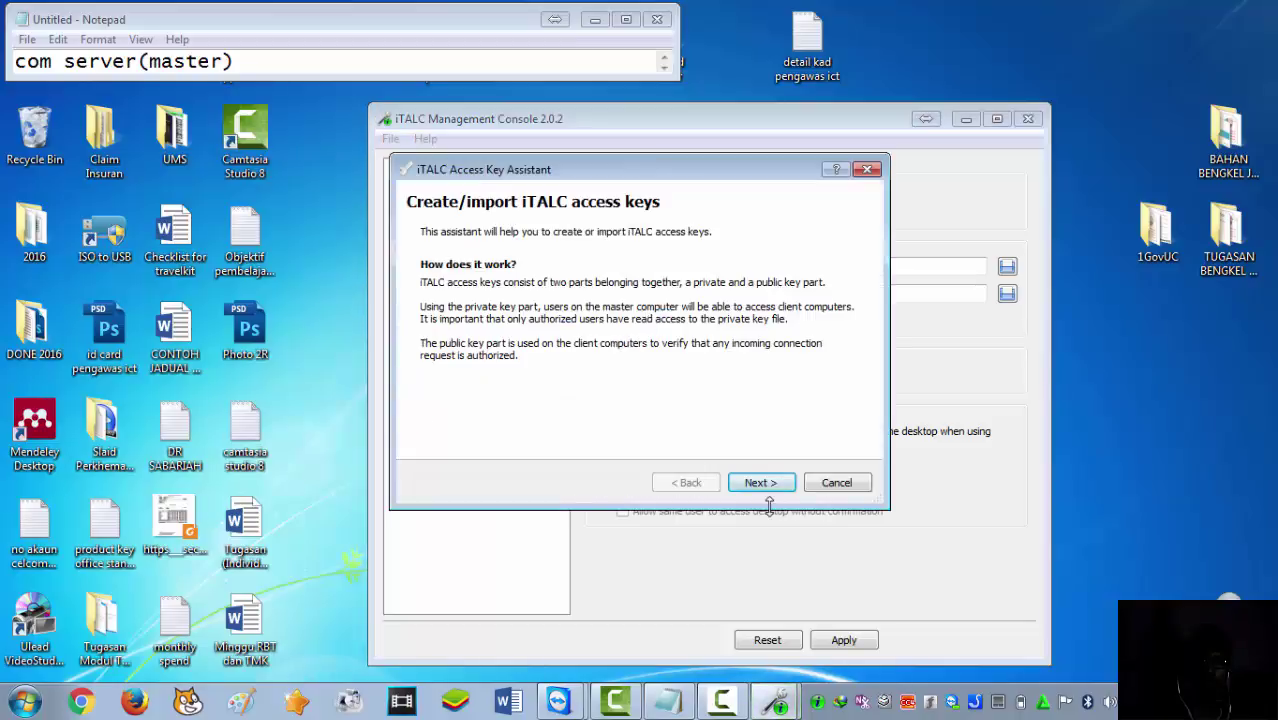
pyautogui.click(760, 483)
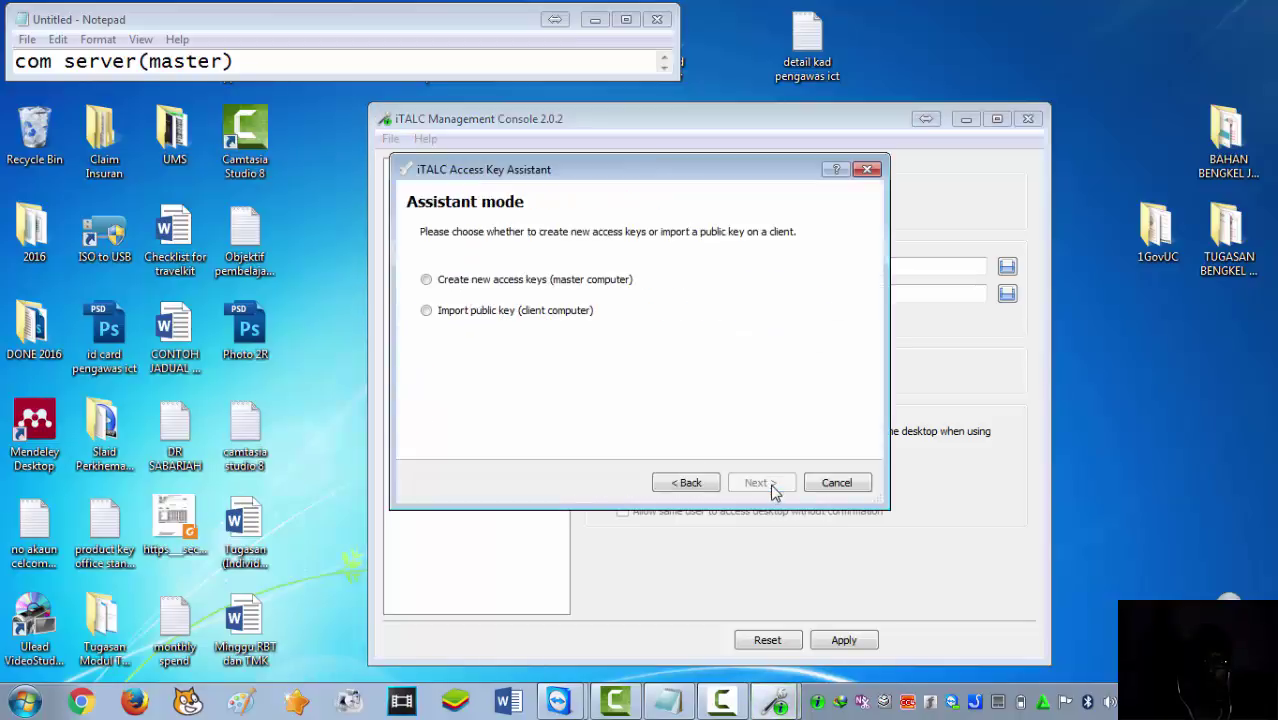
pyautogui.click(527, 283)
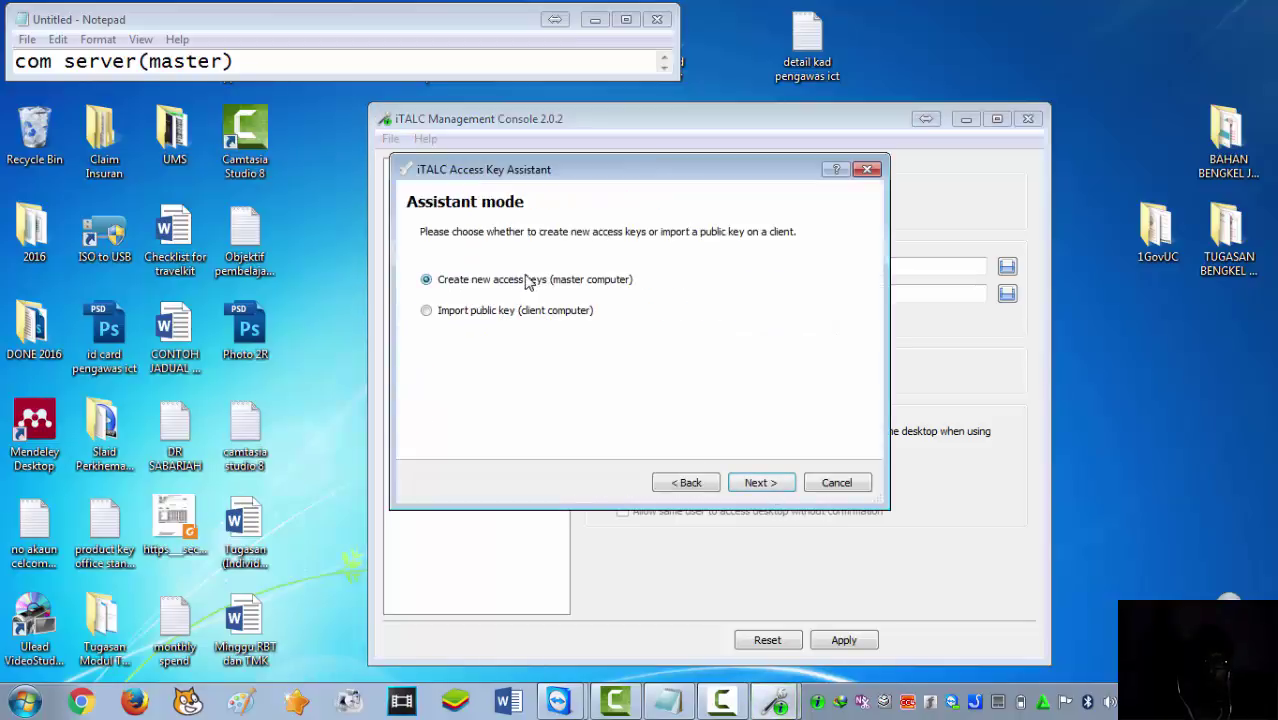
pyautogui.click(760, 483)
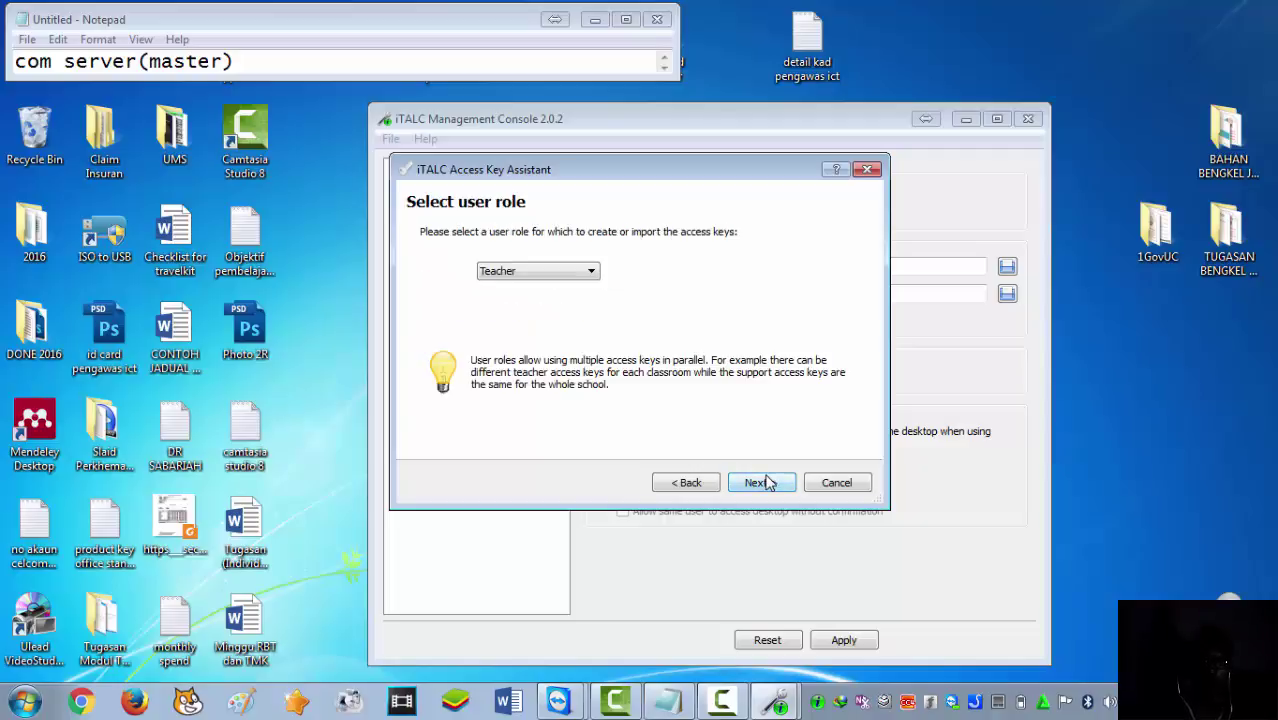
pyautogui.click(566, 271)
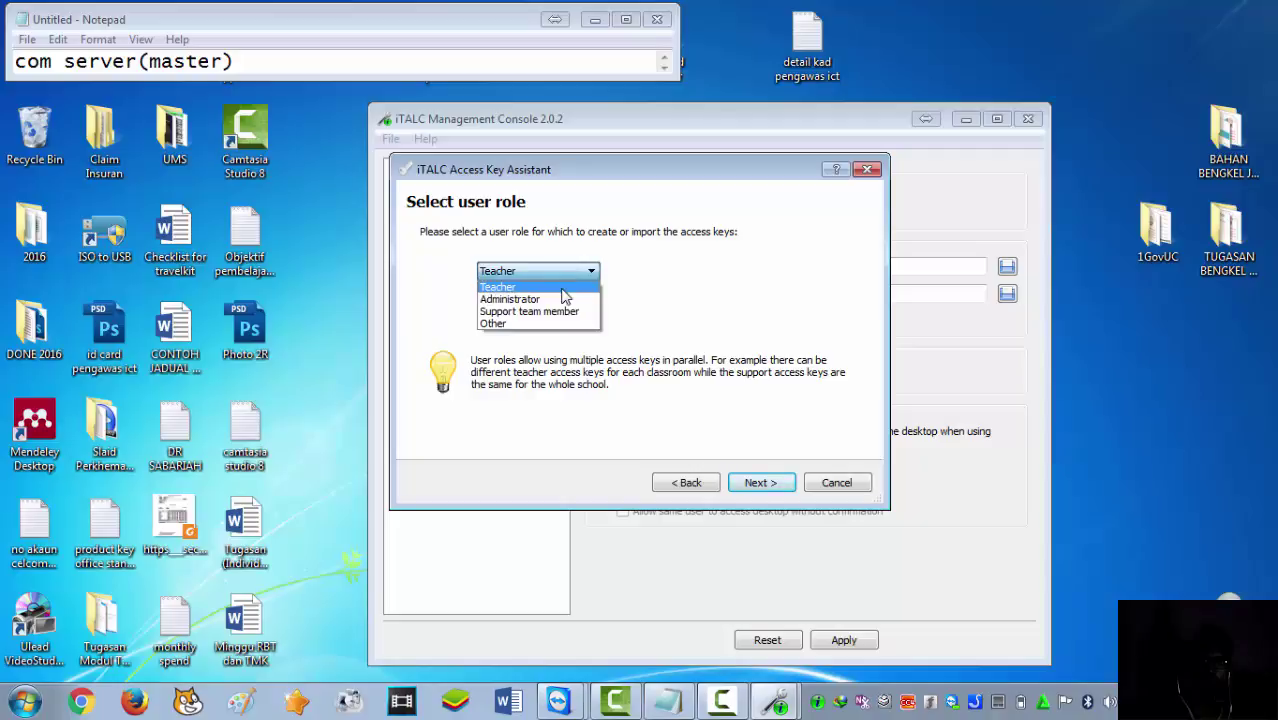
pyautogui.click(563, 288)
pyautogui.click(775, 486)
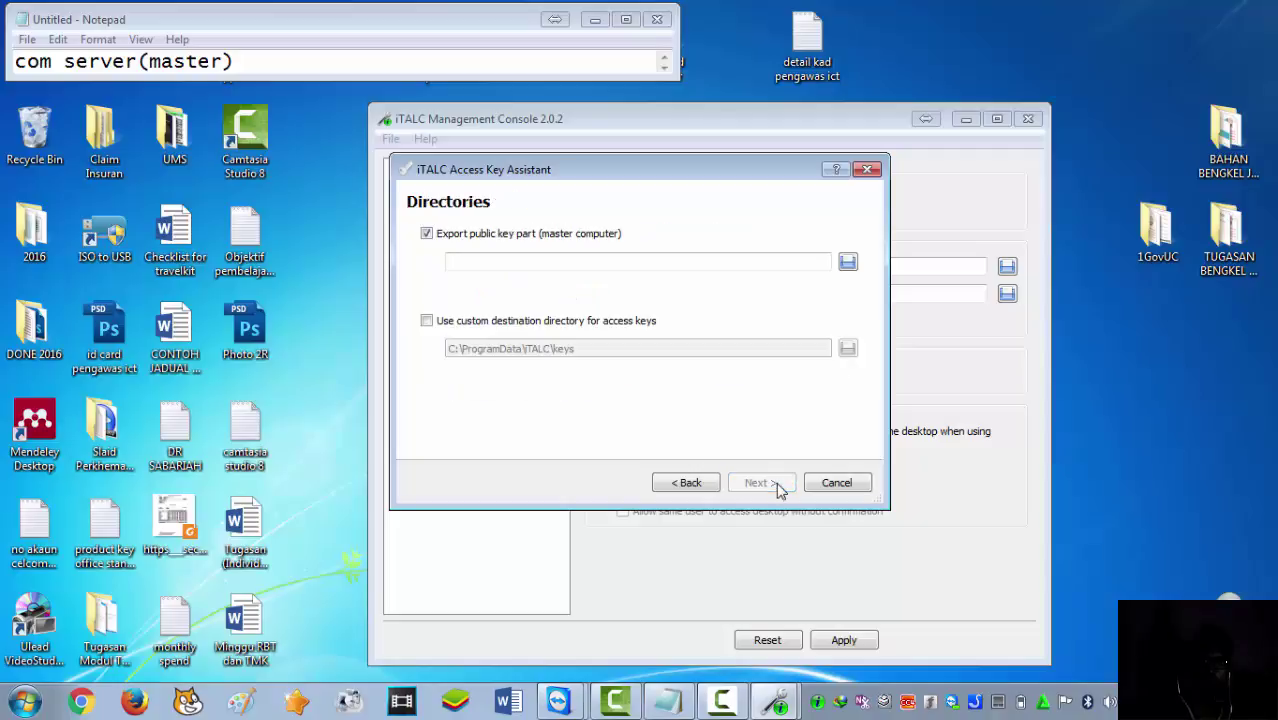
# Set the Desktop as the public key's export directory and finish creating the access keys.
pyautogui.click(848, 263)
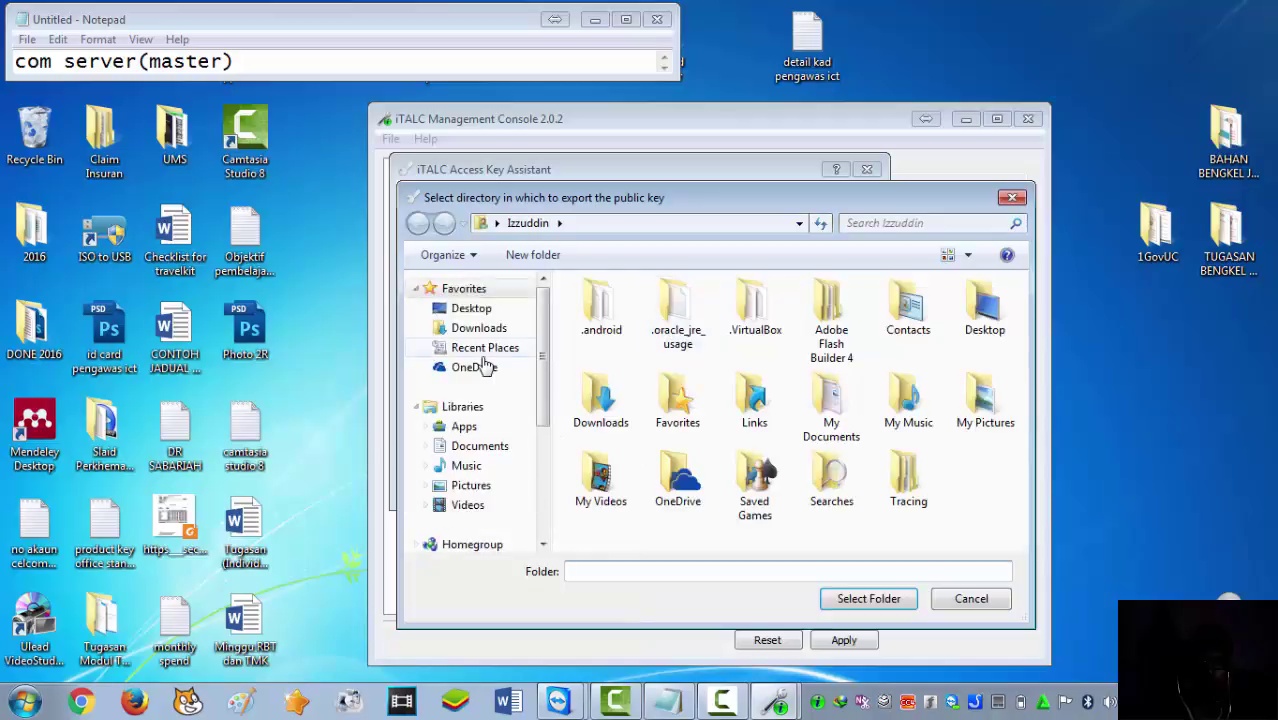
pyautogui.click(468, 310)
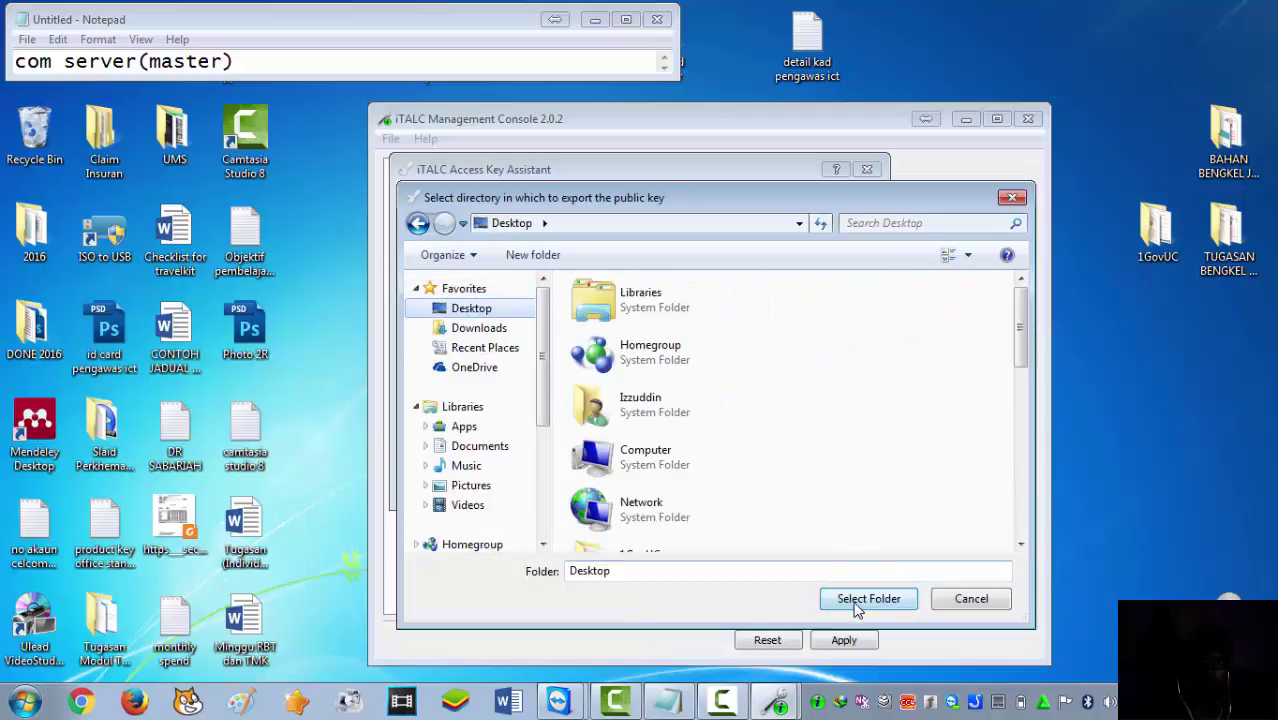
pyautogui.click(857, 605)
pyautogui.click(763, 483)
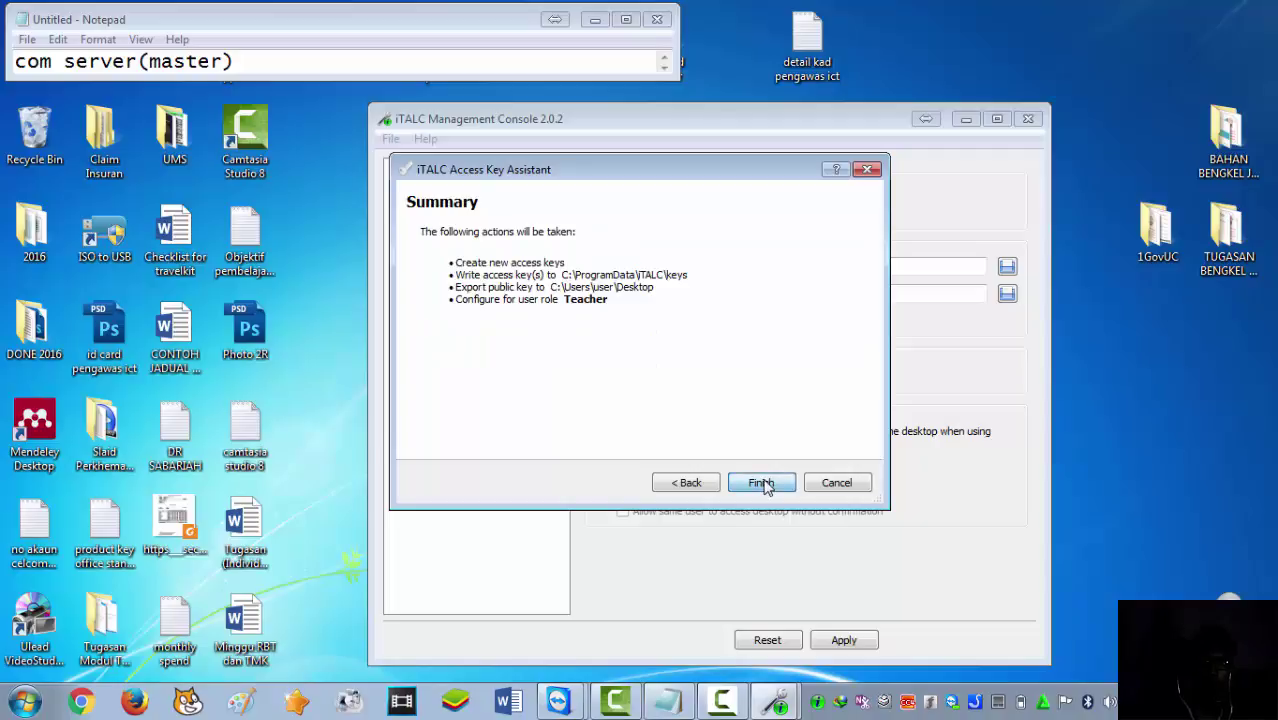
pyautogui.click(761, 483)
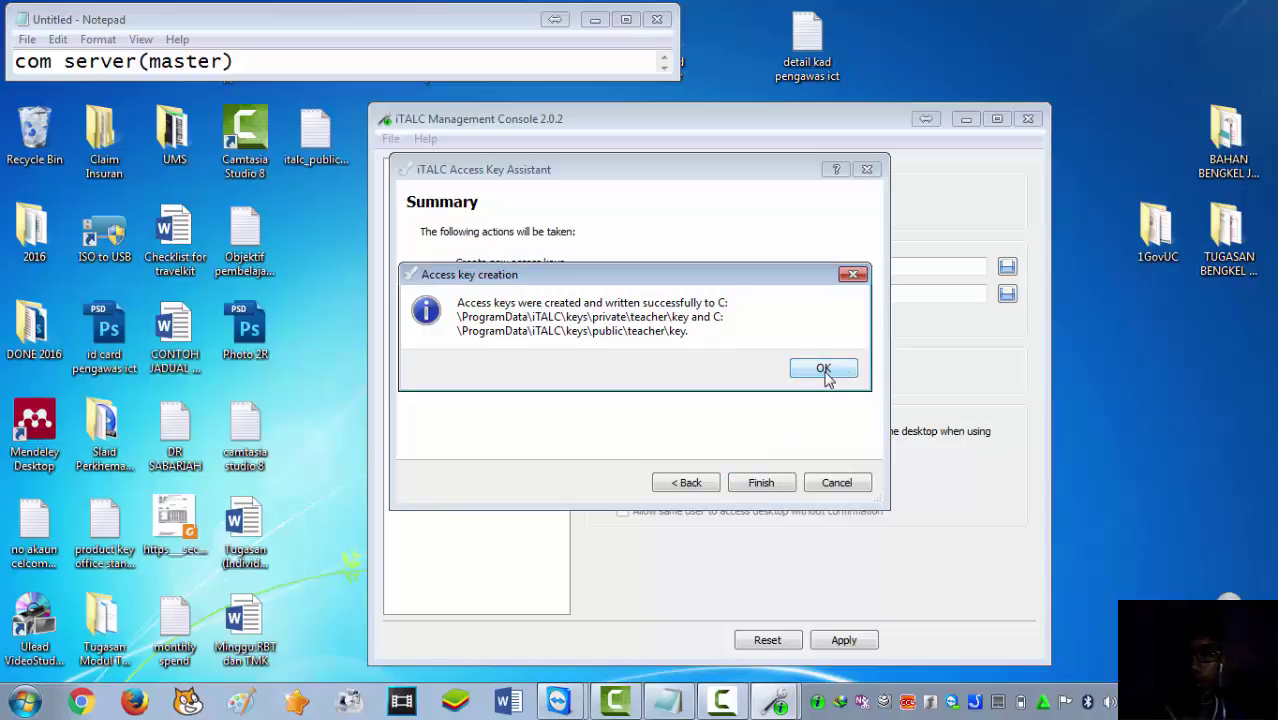
pyautogui.click(826, 368)
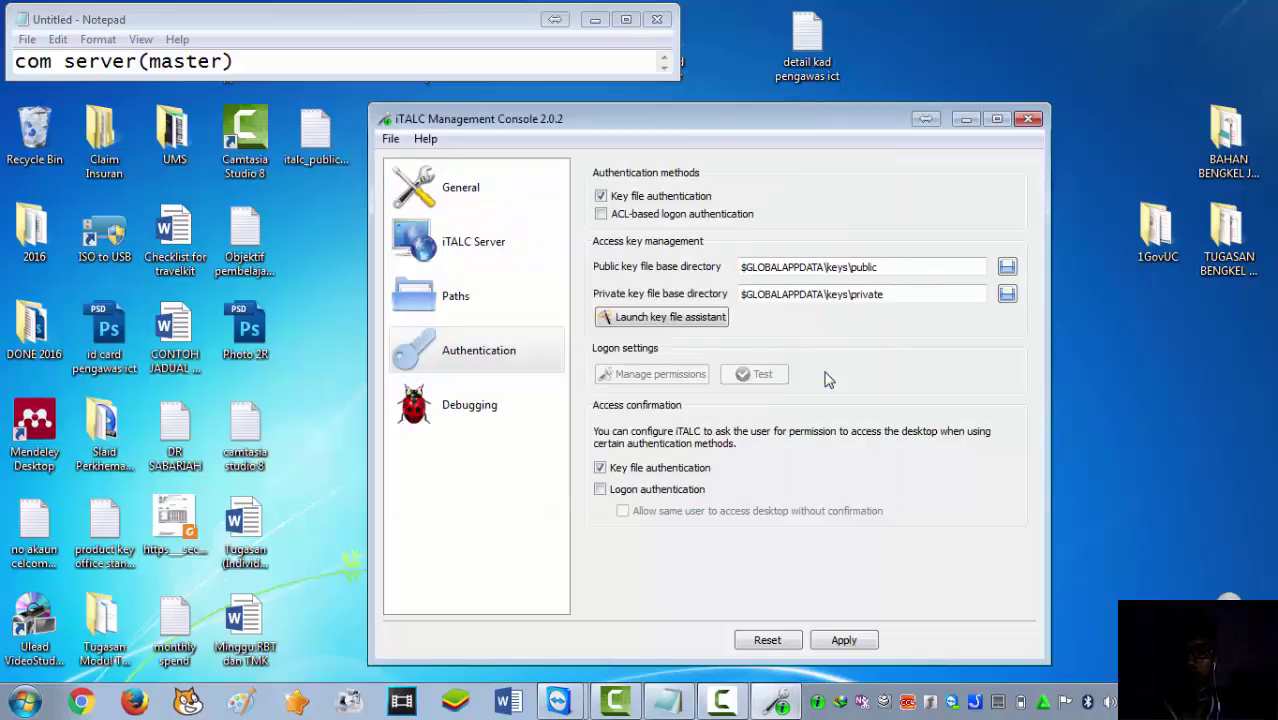
# Quit the iTALC Management Console despite unsaved settings, and move the exported public key file below the TUGASAN BENGKEL folder on the desktop.
pyautogui.click(1027, 119)
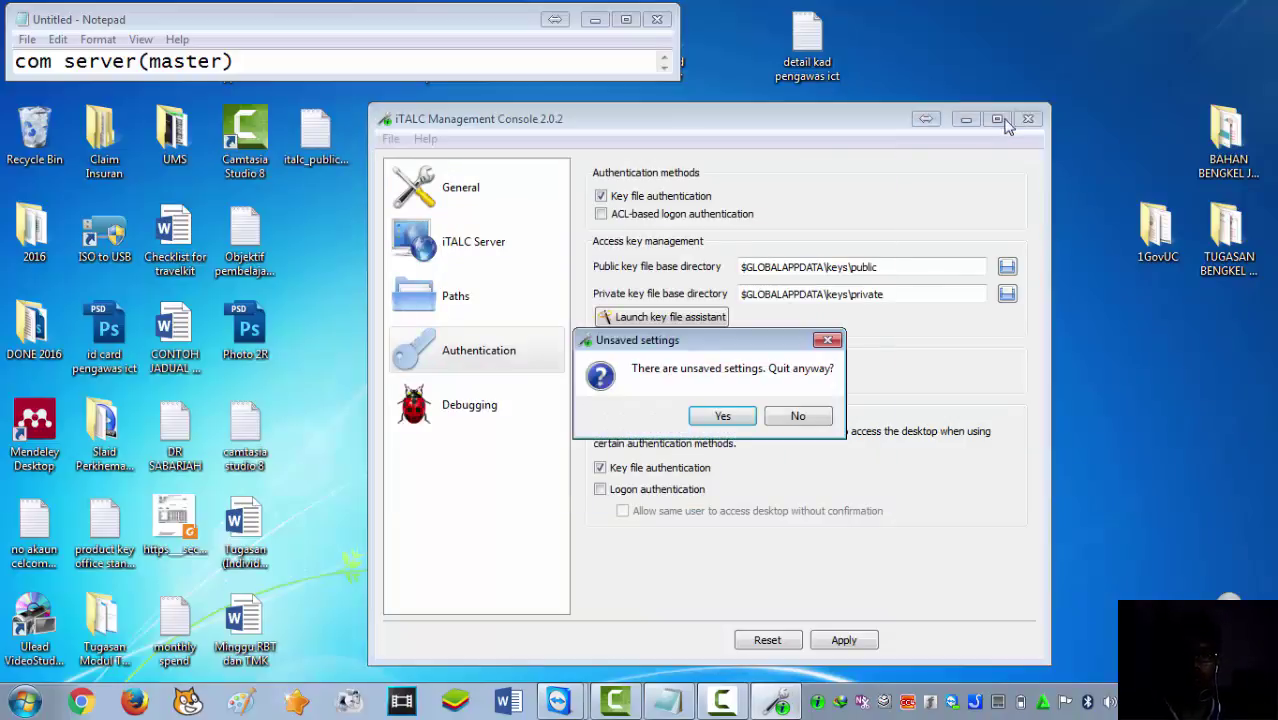
pyautogui.click(722, 416)
pyautogui.moveTo(316, 135); pyautogui.dragTo(673, 334)
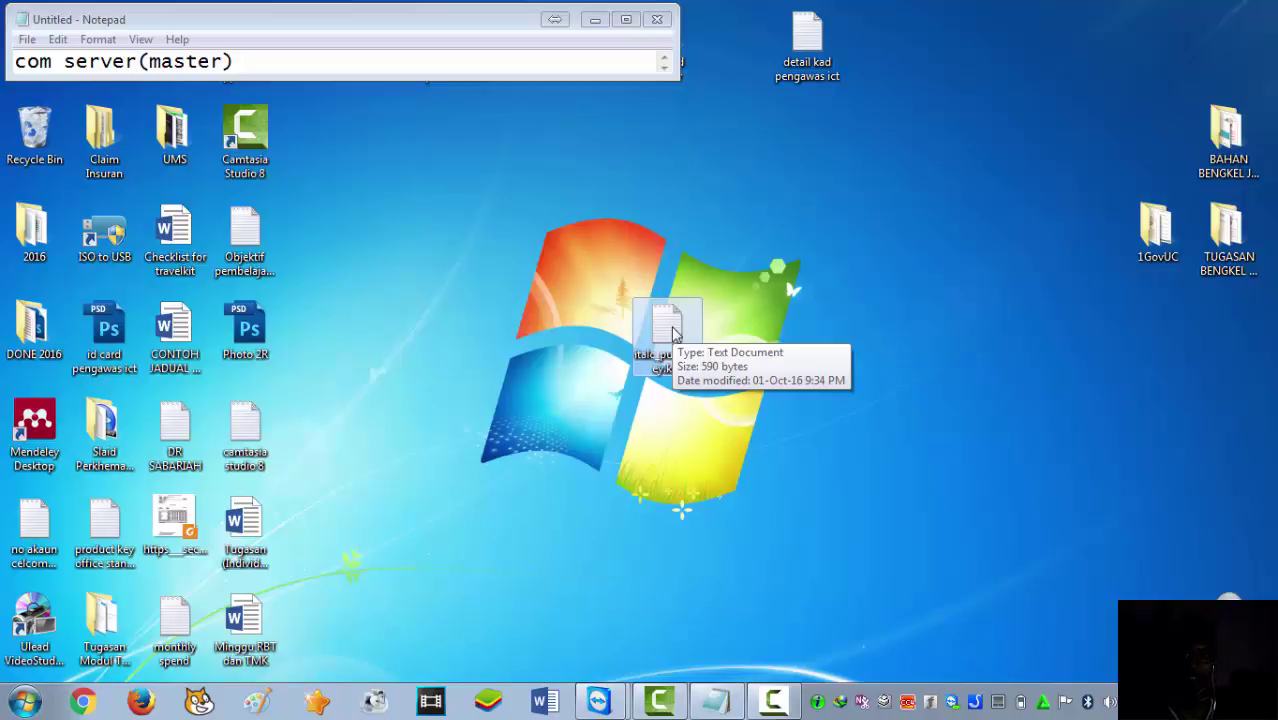
pyautogui.moveTo(673, 333); pyautogui.dragTo(1224, 484)
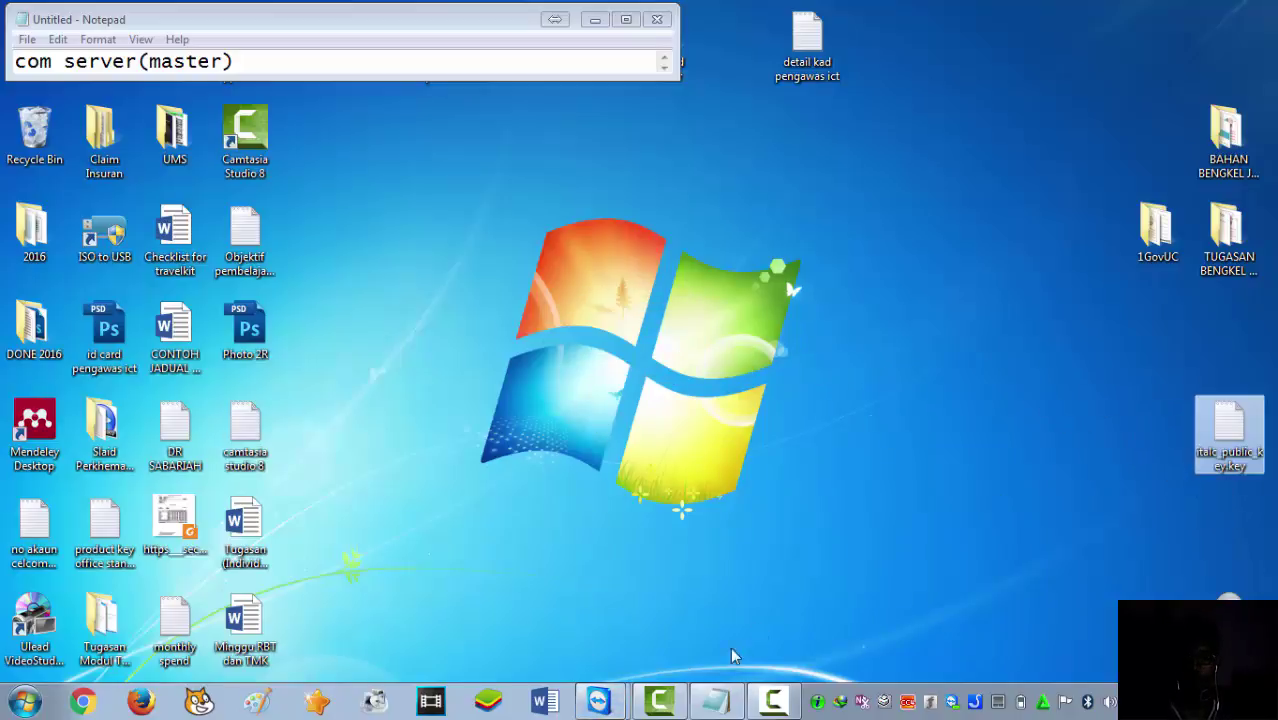
# Switch to the TeamViewer session and open a file transfer to the remote computer, dismissing the system error.
pyautogui.moveTo(617, 707)
pyautogui.click(620, 657)
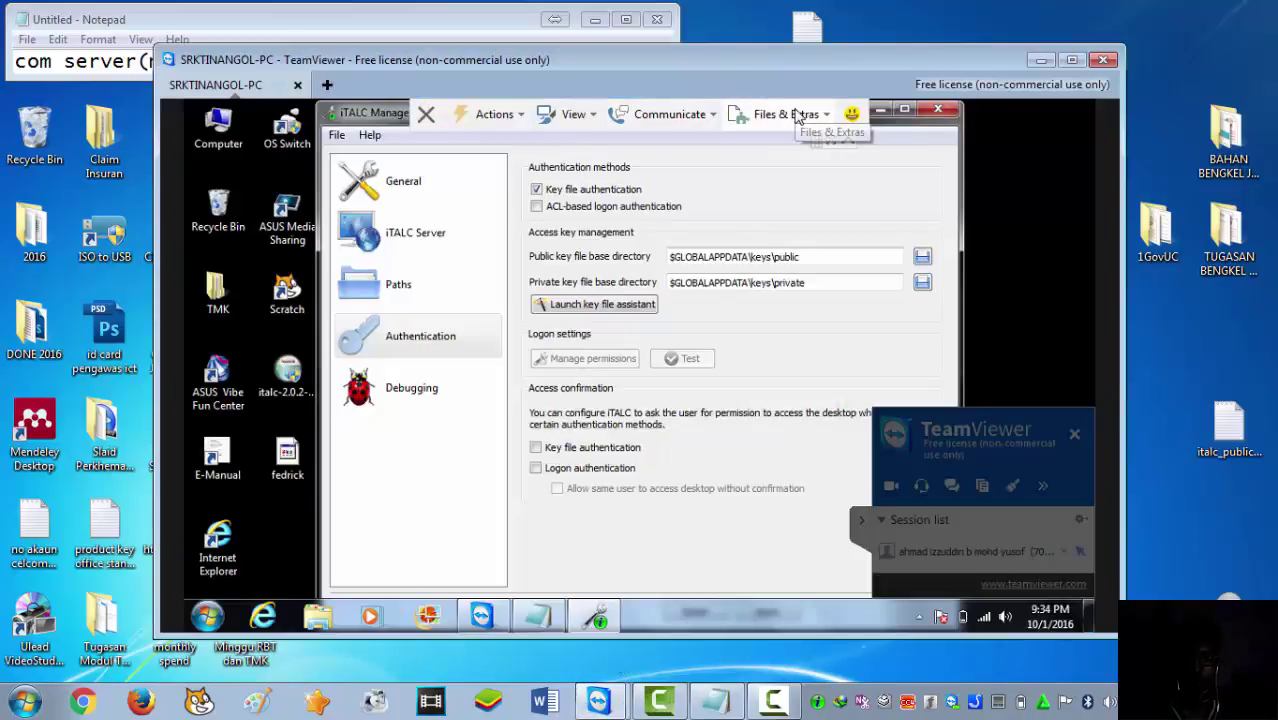
pyautogui.click(826, 116)
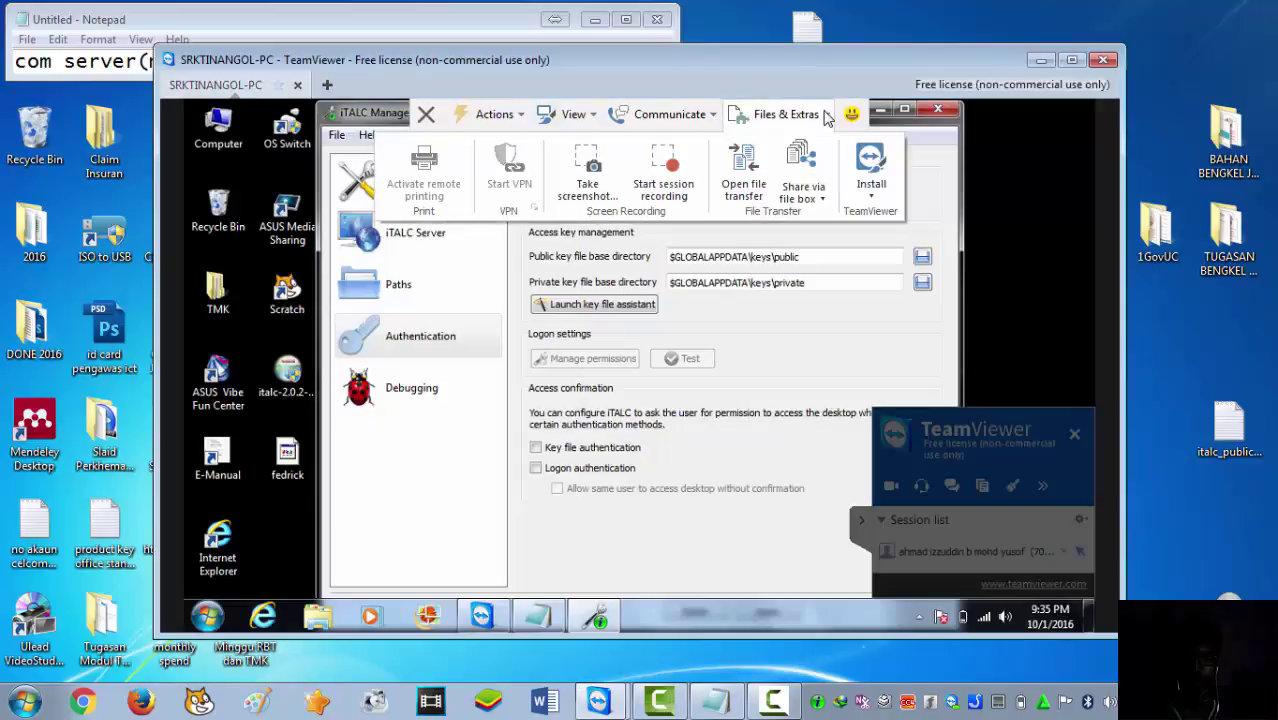
pyautogui.click(729, 180)
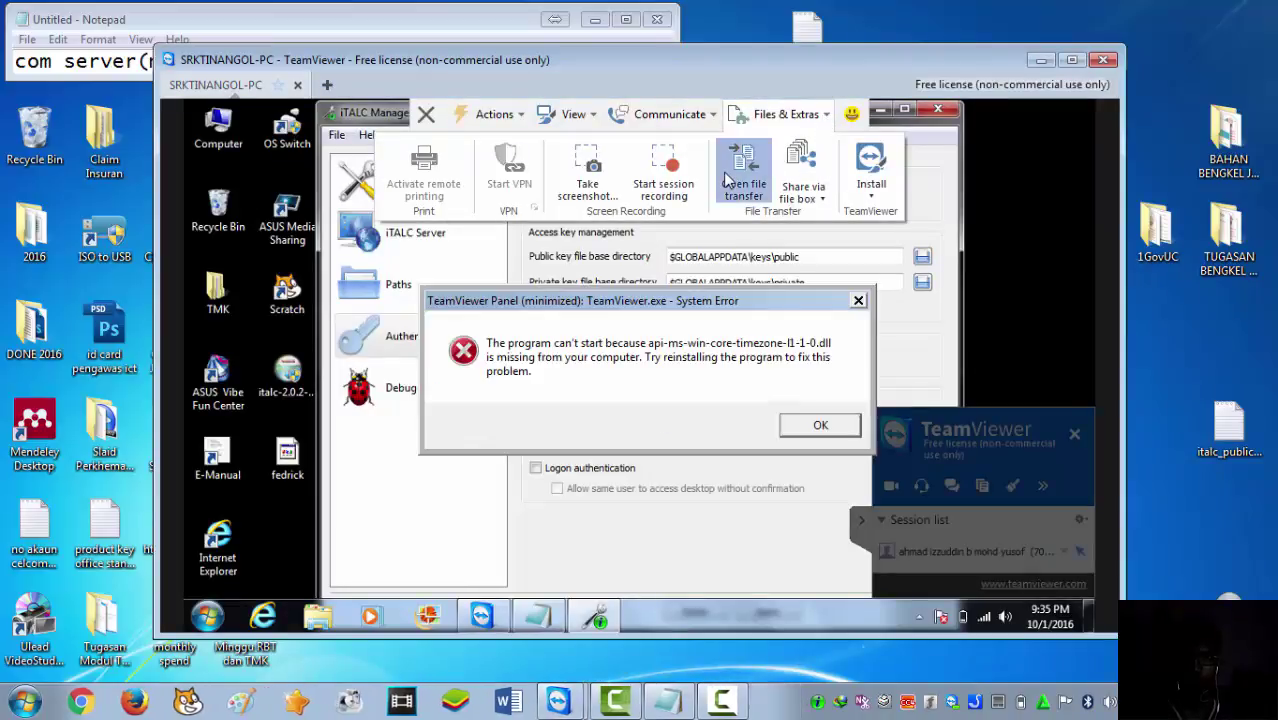
pyautogui.click(820, 426)
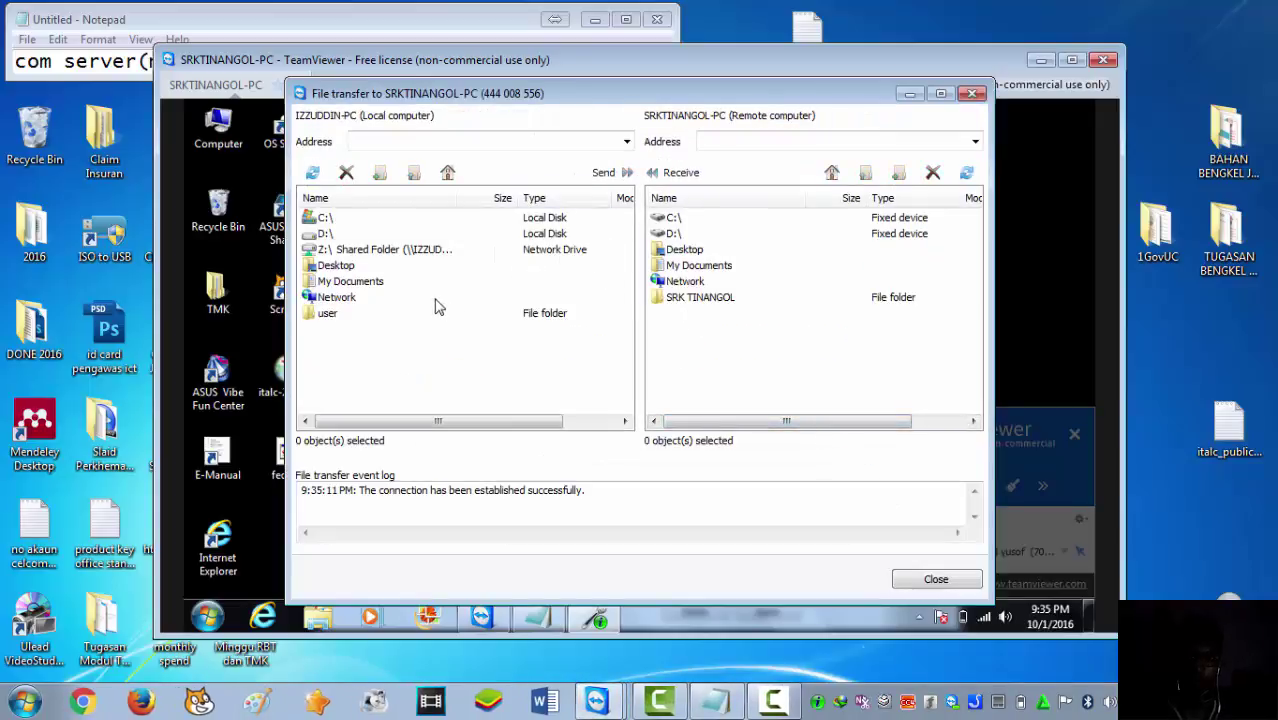
# Open the local computer's Desktop folder in the file transfer and select italc_public_key.key.txt.
pyautogui.click(437, 141)
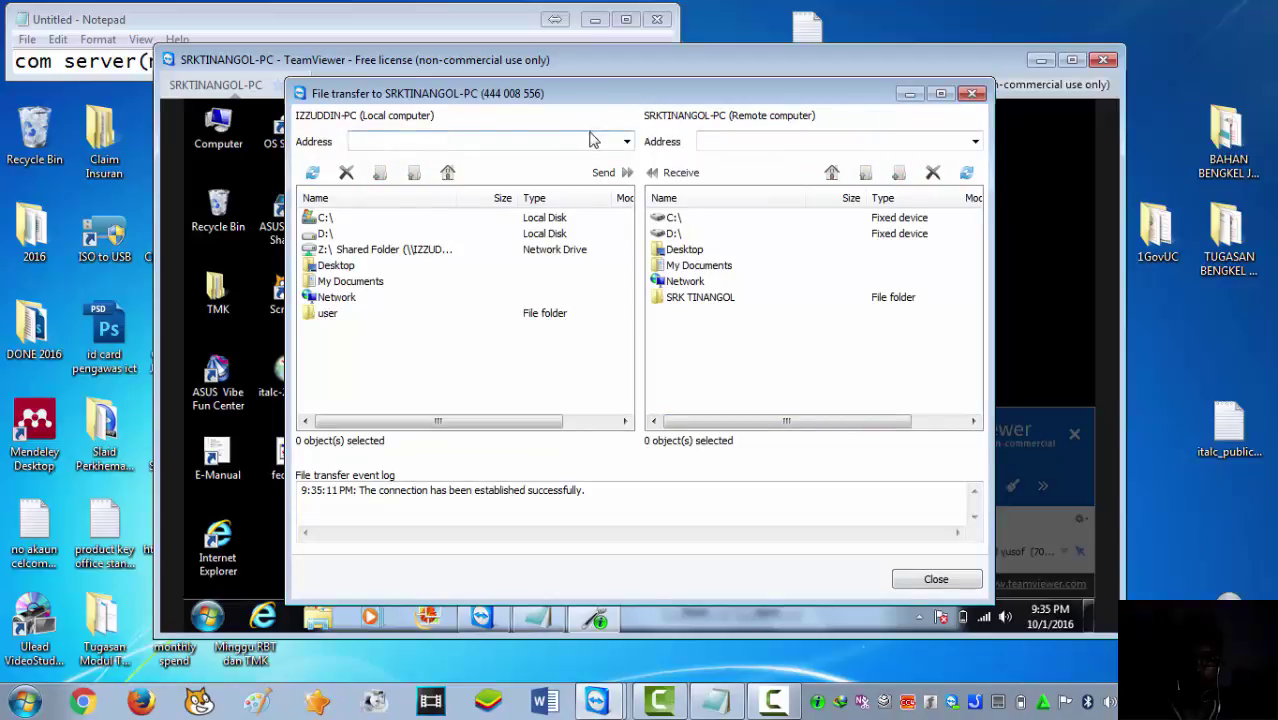
pyautogui.click(626, 142)
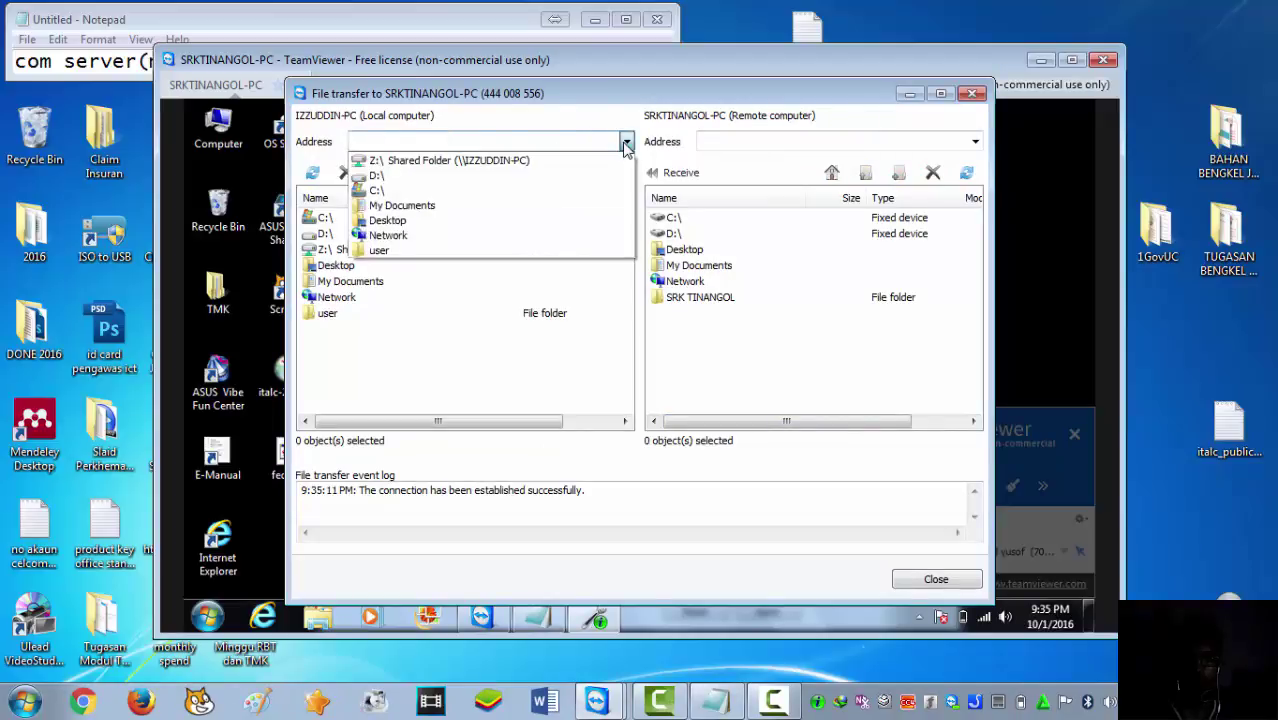
pyautogui.click(555, 220)
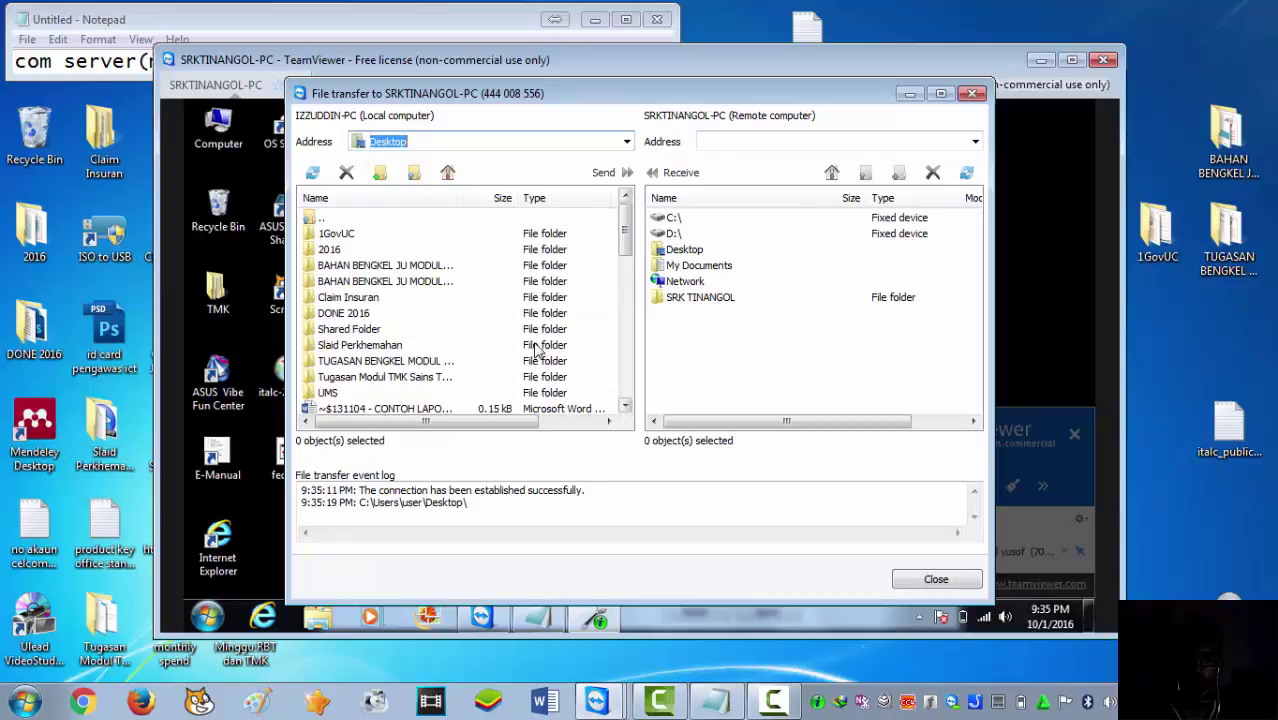
pyautogui.moveTo(626, 245); pyautogui.dragTo(626, 366)
pyautogui.click(455, 266)
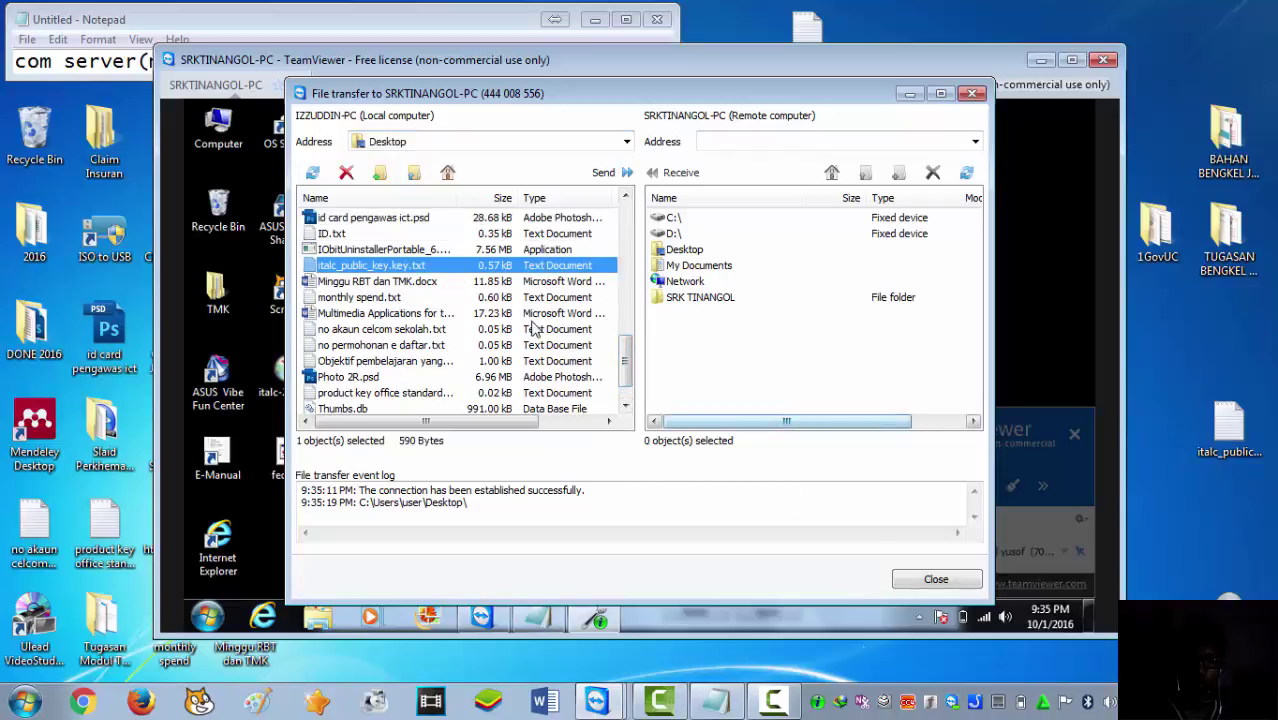
# Send the selected key file to the remote computer's Desktop folder and close the file transfer.
pyautogui.click(727, 140)
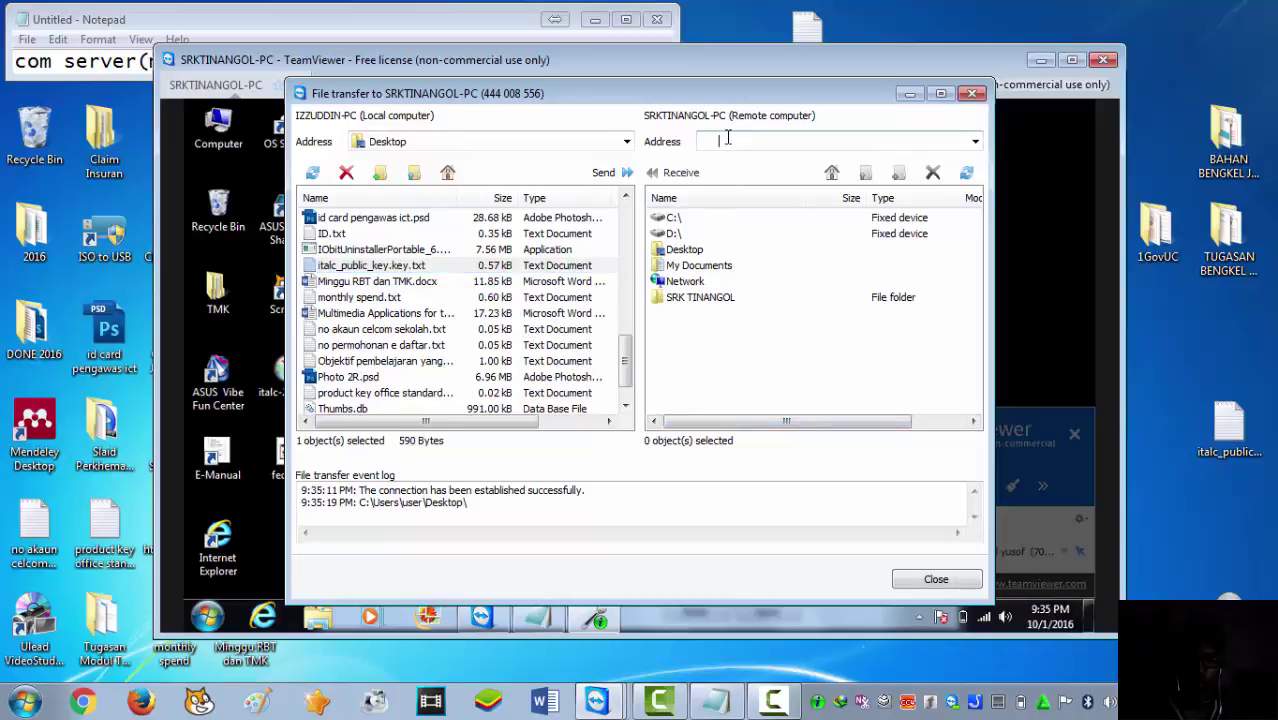
pyautogui.doubleClick(697, 252)
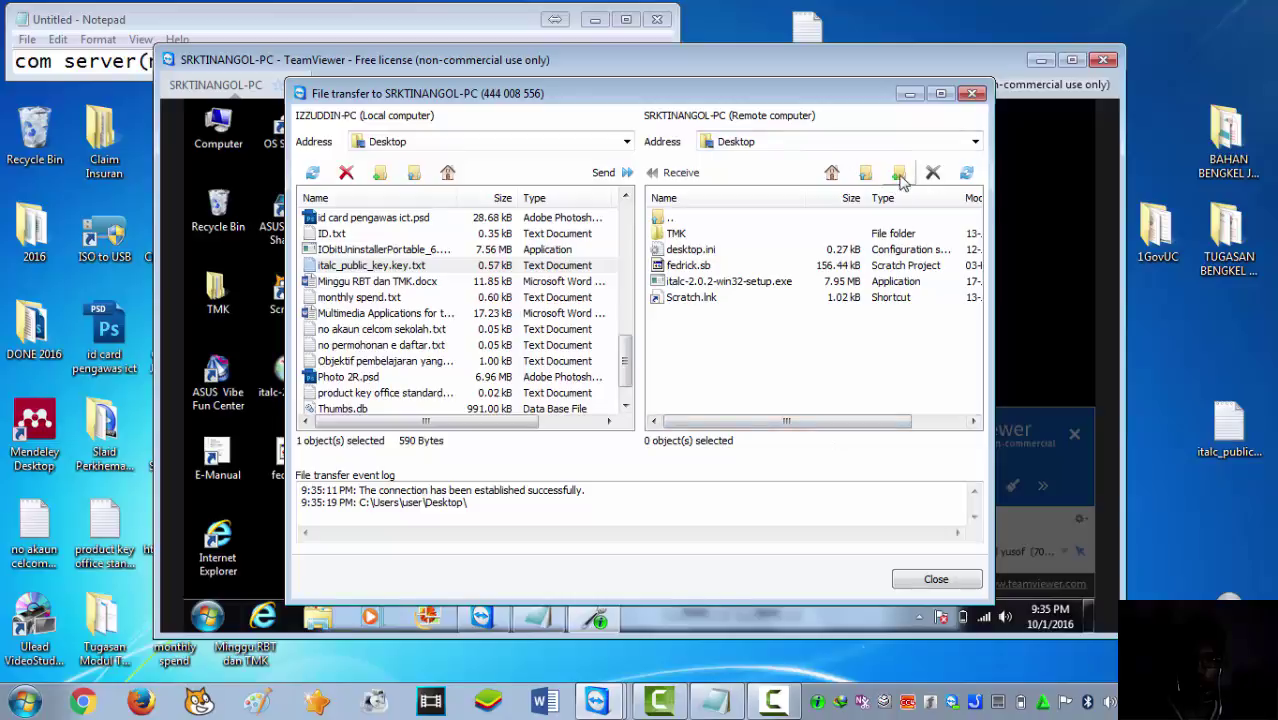
pyautogui.click(627, 174)
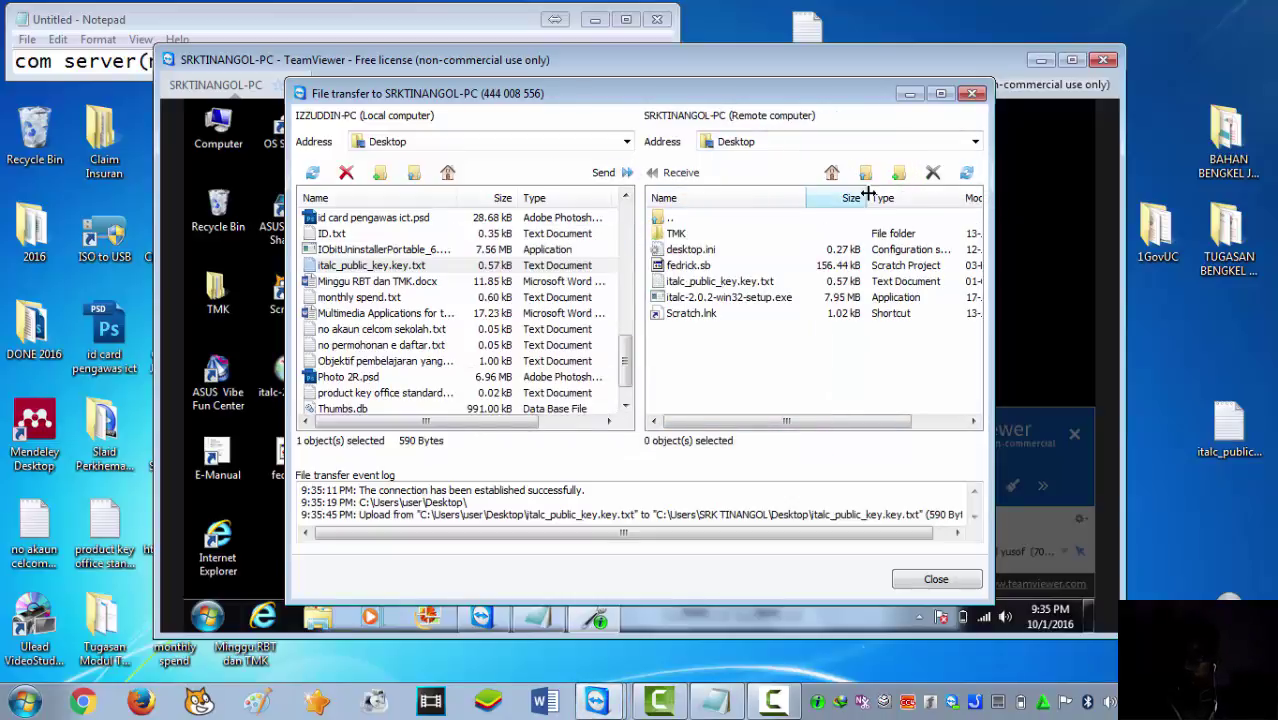
pyautogui.click(972, 95)
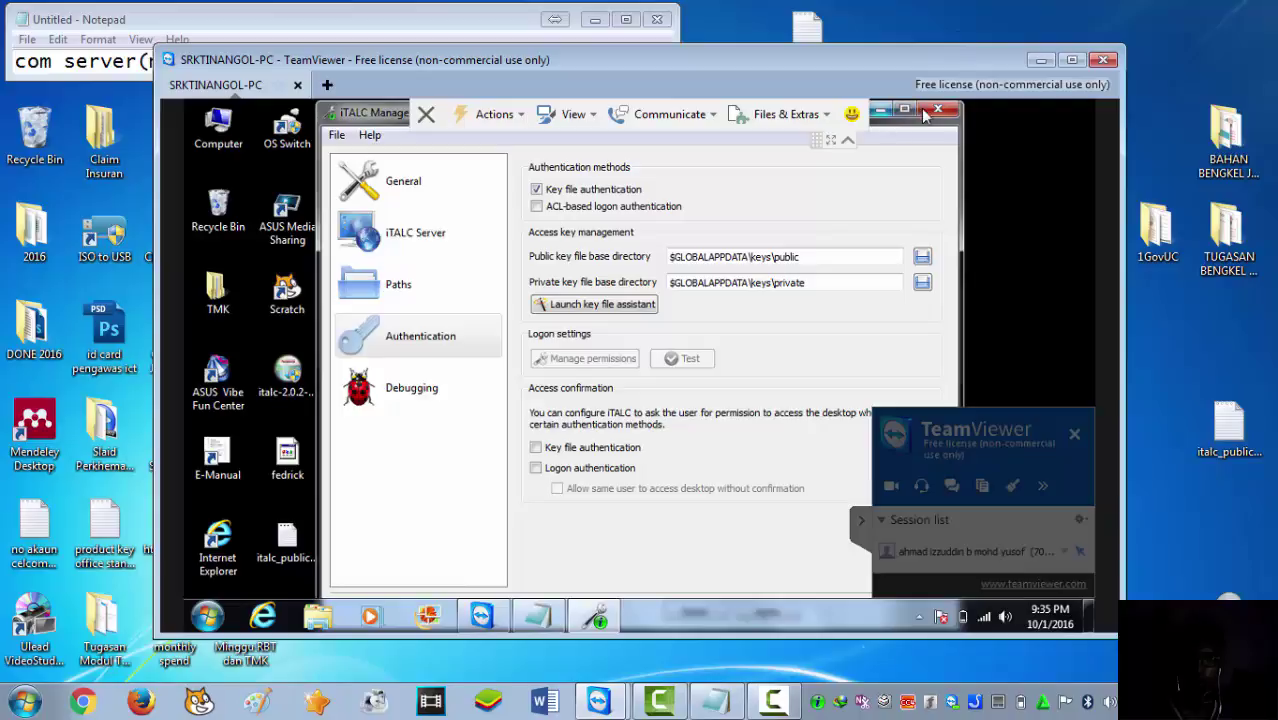
# Minimize the remote iTALC Management Console and move the public key file below ASUS Media Sharing on the remote desktop.
pyautogui.click(881, 110)
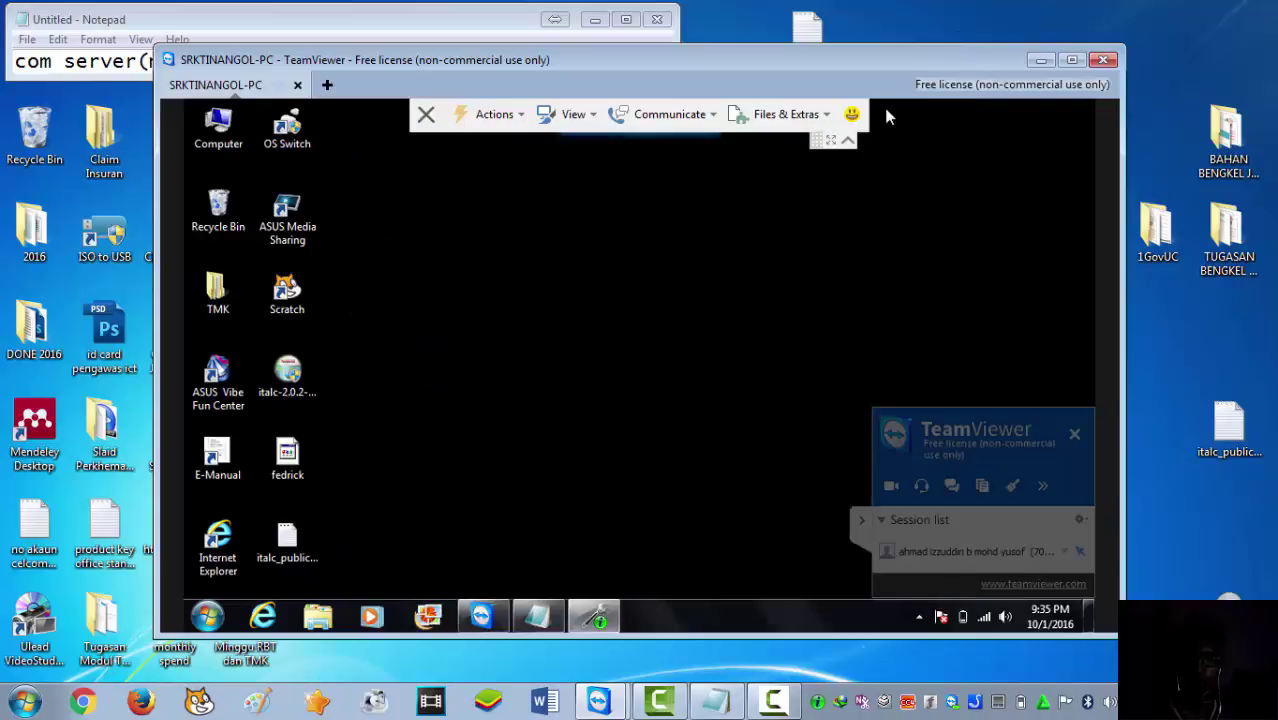
pyautogui.moveTo(303, 559); pyautogui.dragTo(538, 324)
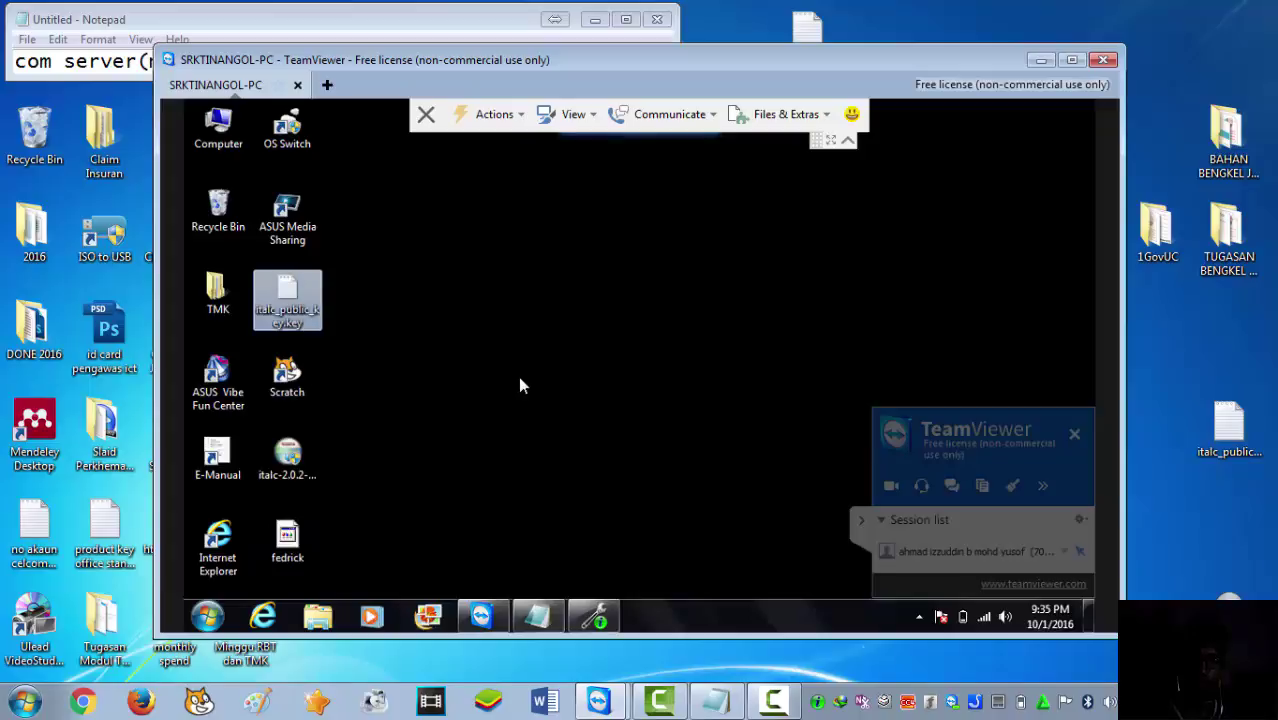
pyautogui.click(280, 310)
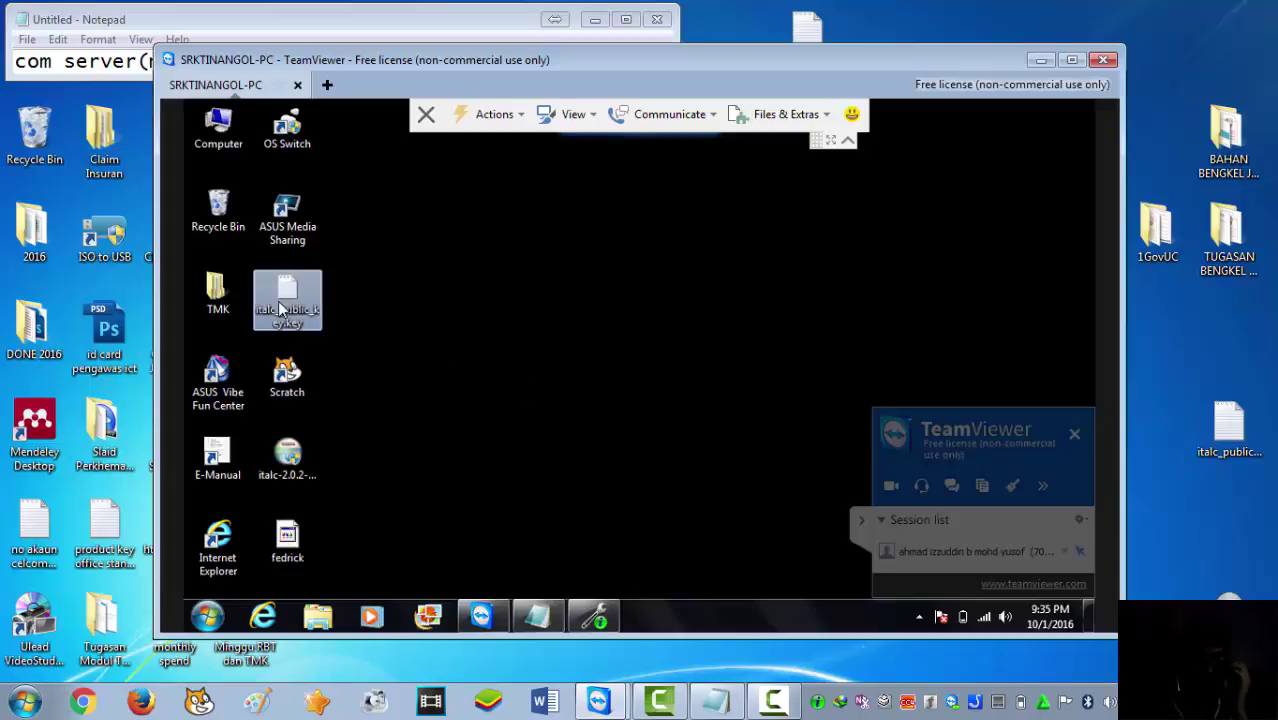
pyautogui.press('Escape')
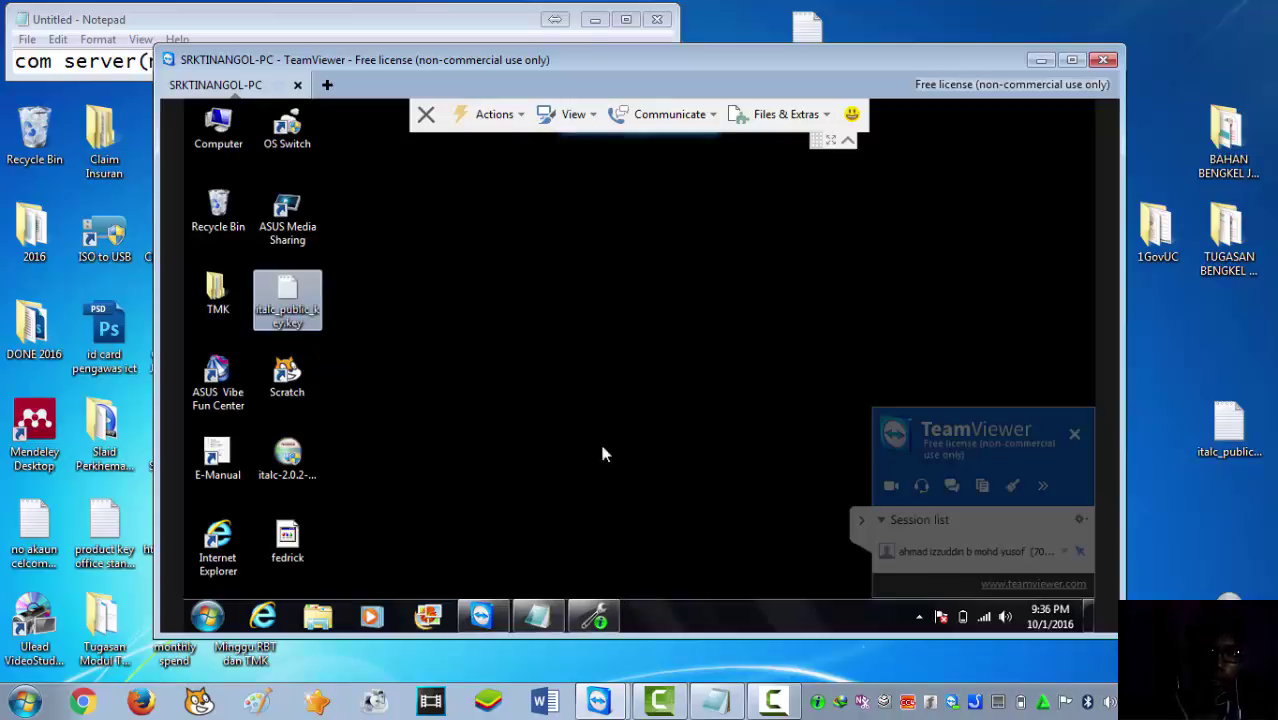
# Maximize the TeamViewer session window and bring up the remote iTALC Management Console and Notepad.
pyautogui.moveTo(586, 55); pyautogui.dragTo(591, 93)
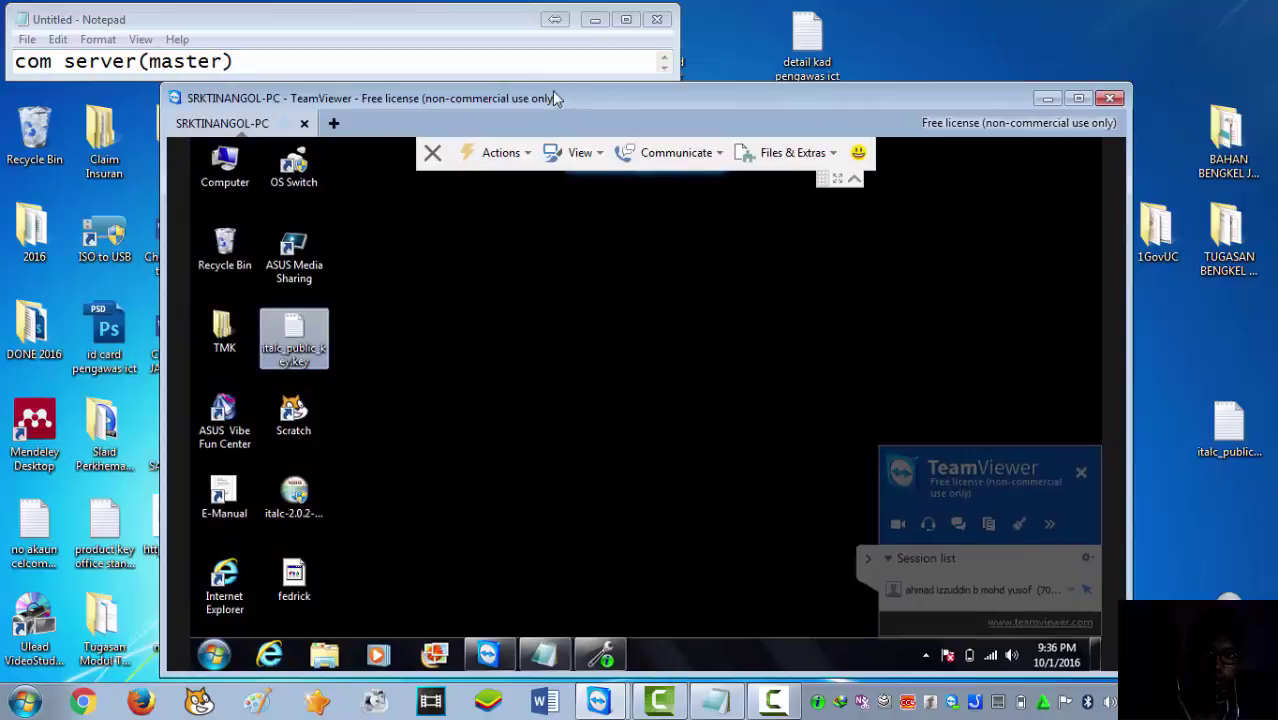
pyautogui.click(1078, 99)
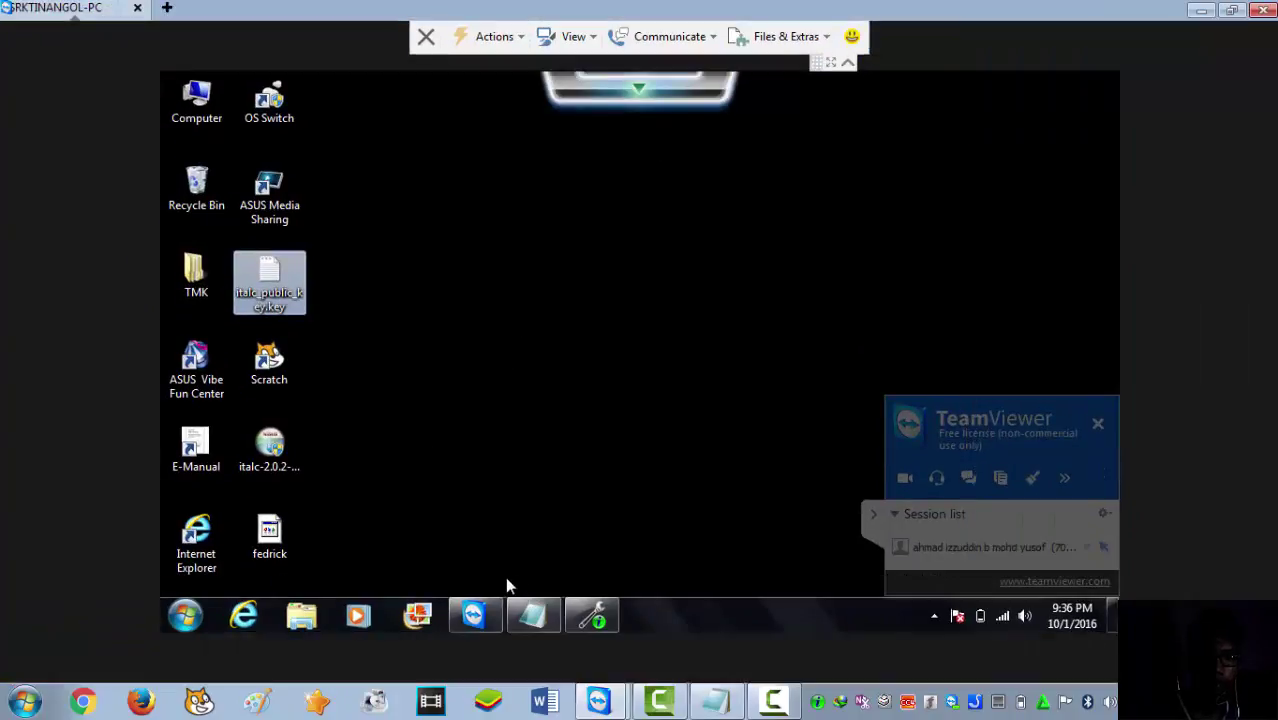
pyautogui.click(538, 614)
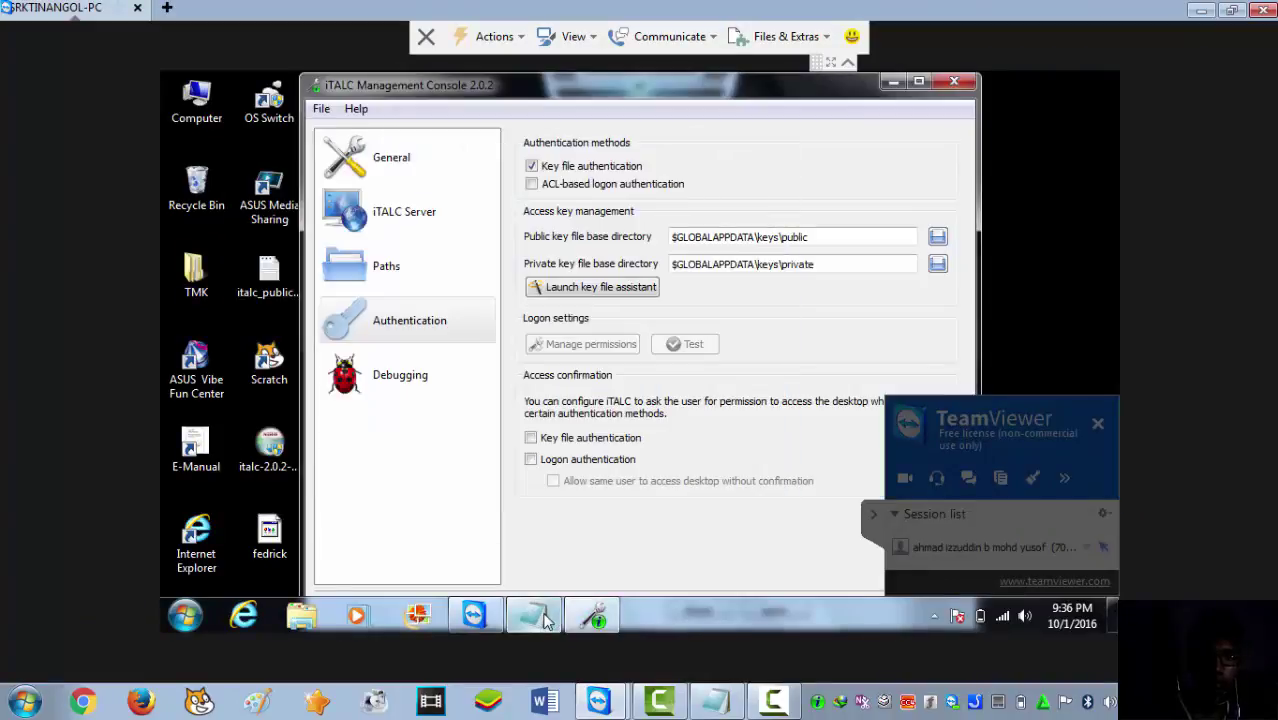
pyautogui.click(545, 620)
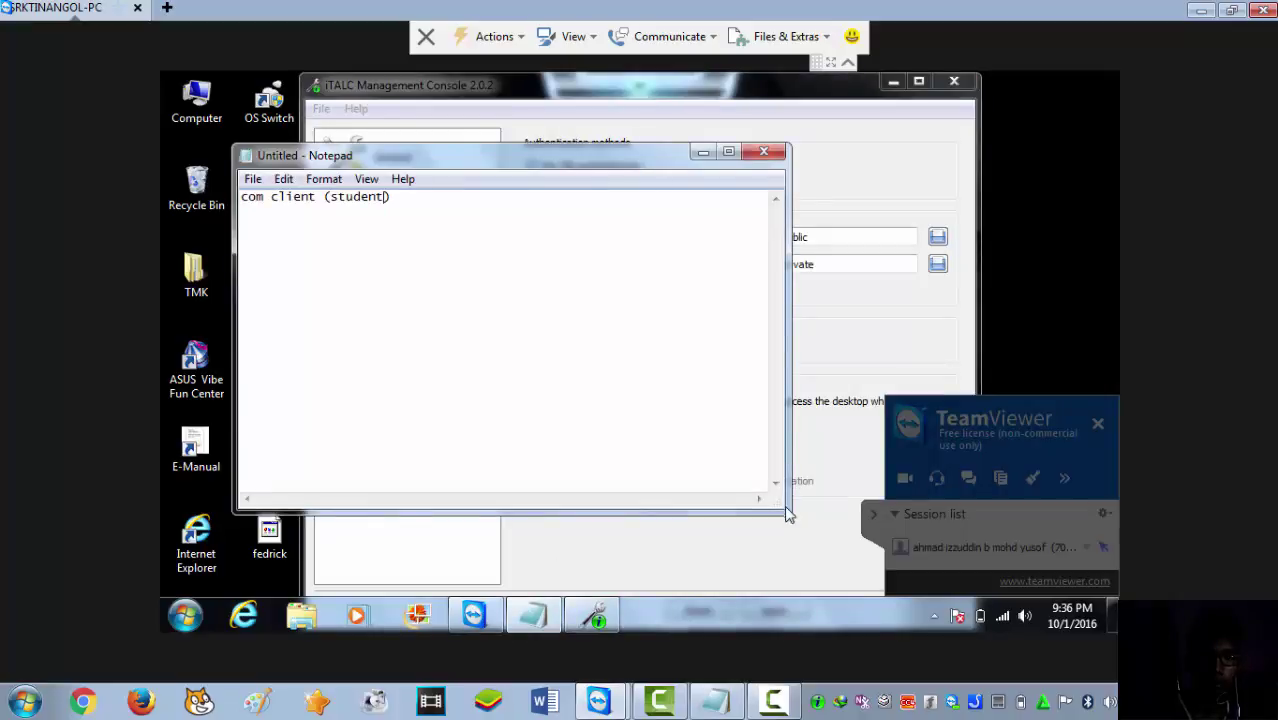
# Shrink the remote Notepad to its single text line in the desktop's upper-left corner and move the iTALC Management Console aside.
pyautogui.moveTo(785, 510); pyautogui.dragTo(564, 222)
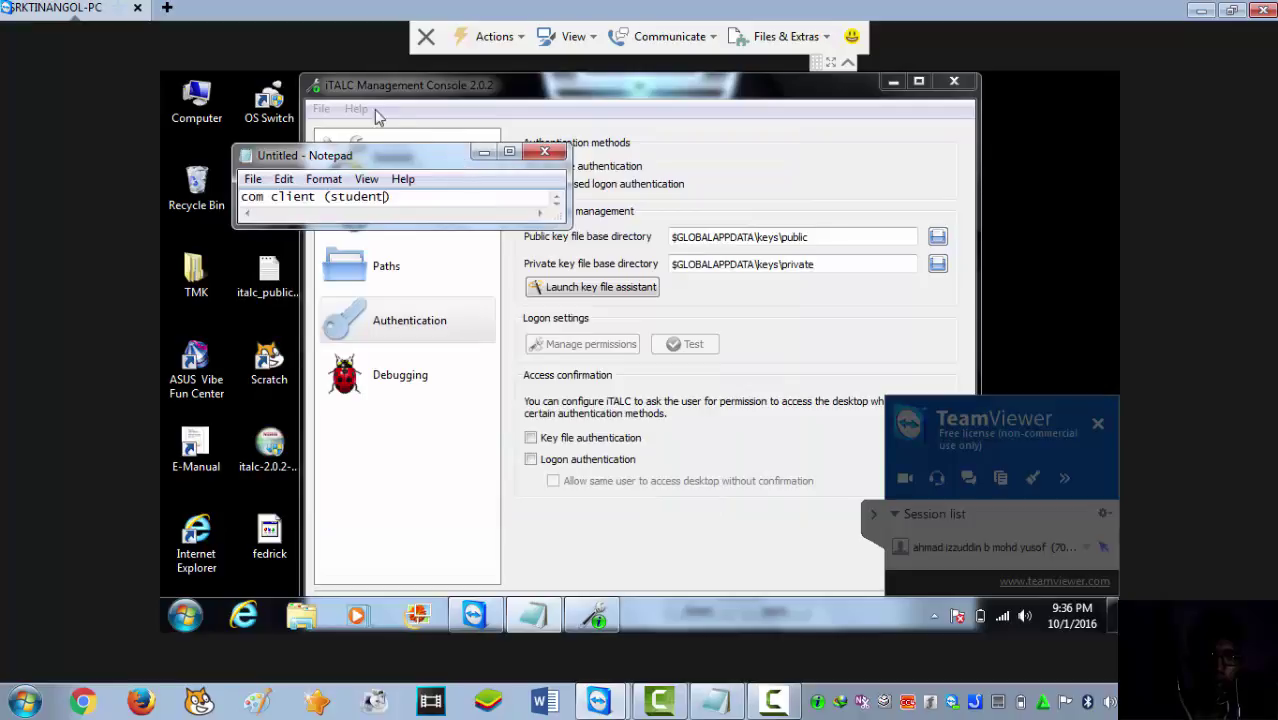
pyautogui.moveTo(456, 156); pyautogui.dragTo(383, 85)
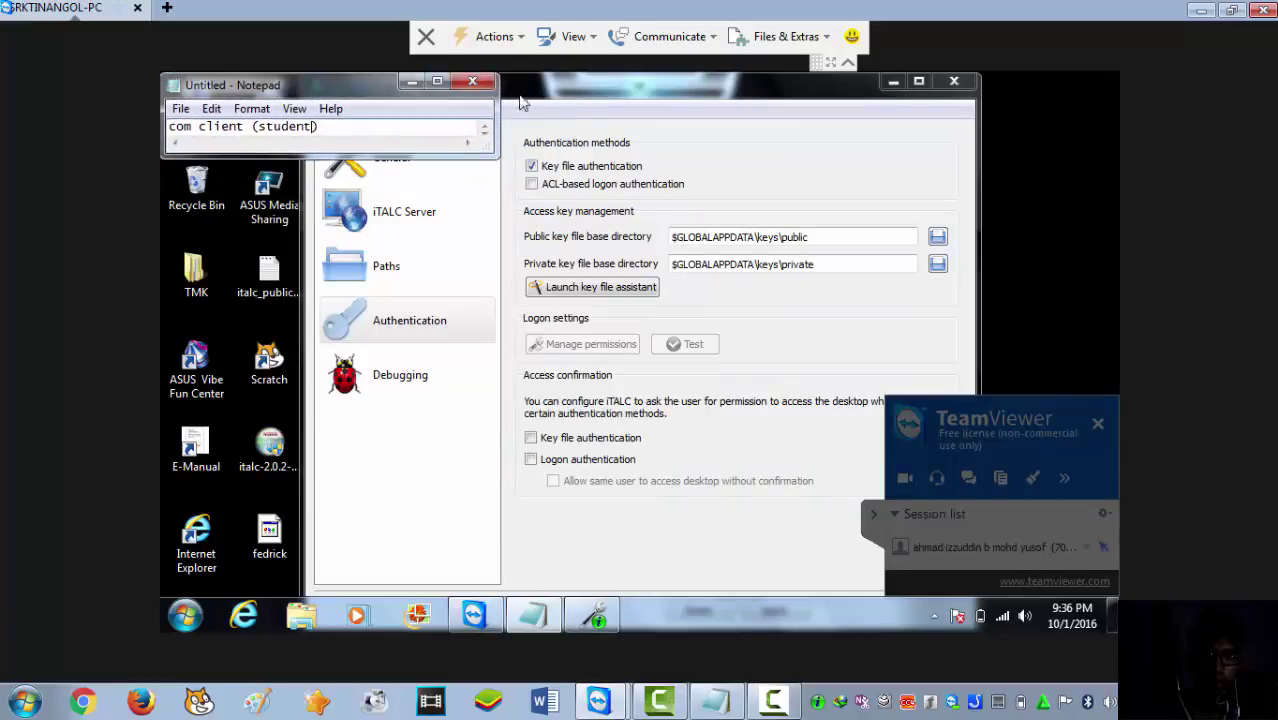
pyautogui.moveTo(557, 100); pyautogui.dragTo(636, 127)
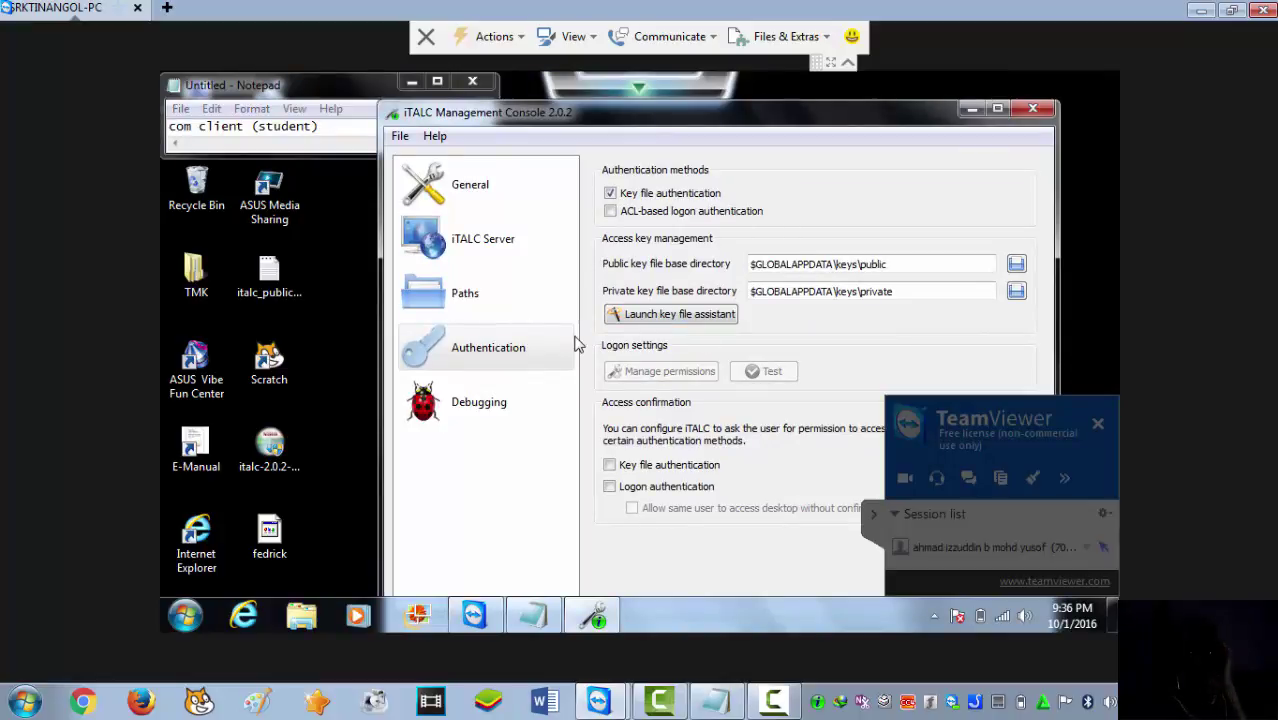
# Launch the key file assistant on the remote client and set it to import a public key for the Teacher role.
pyautogui.click(671, 315)
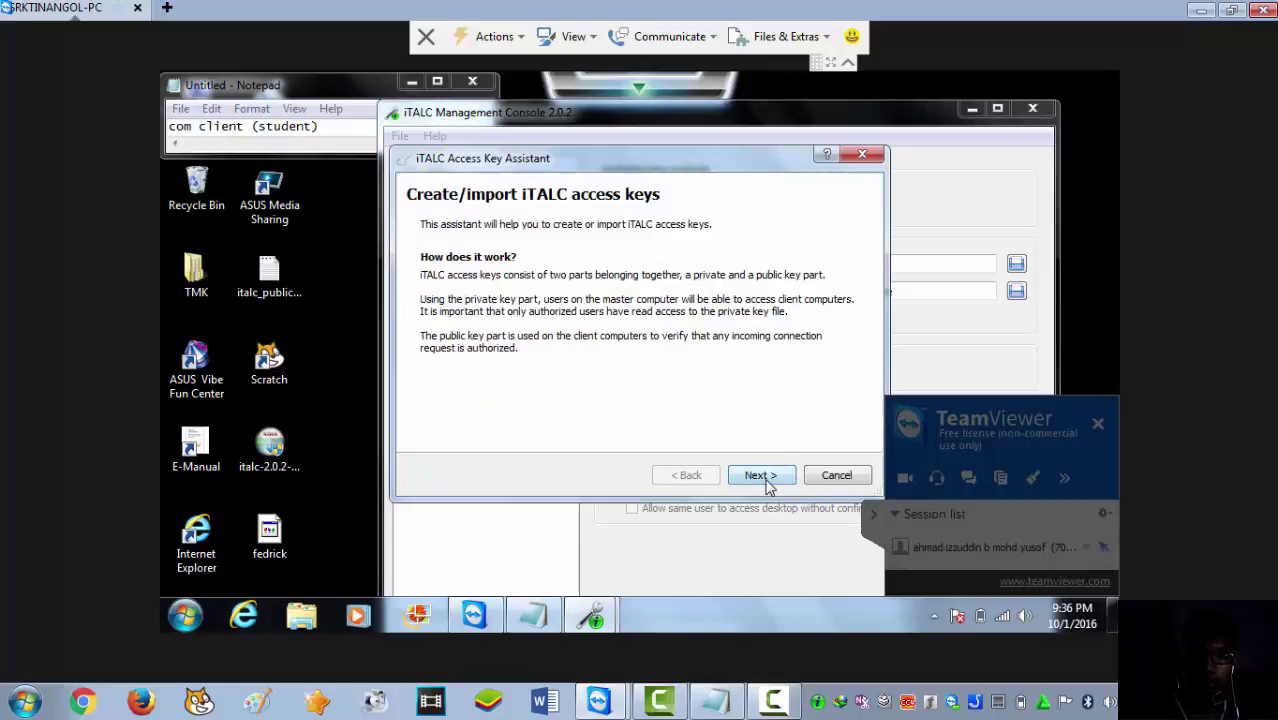
pyautogui.click(762, 476)
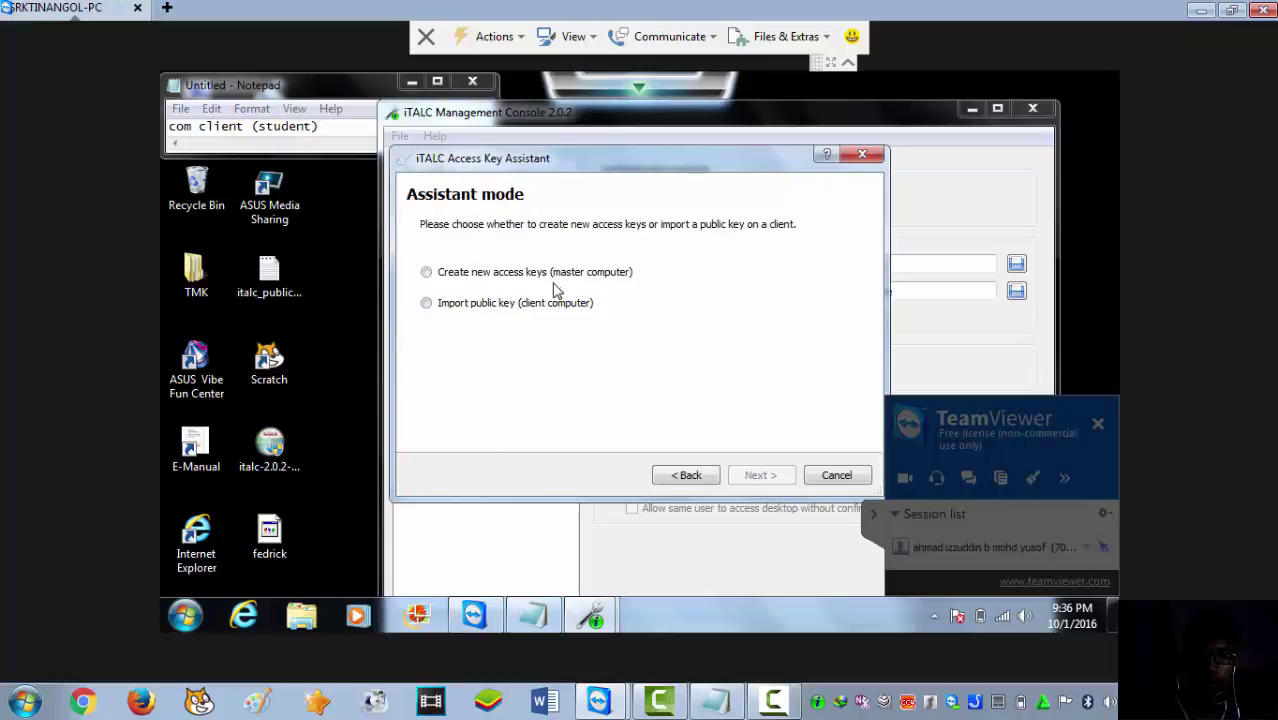
pyautogui.click(529, 306)
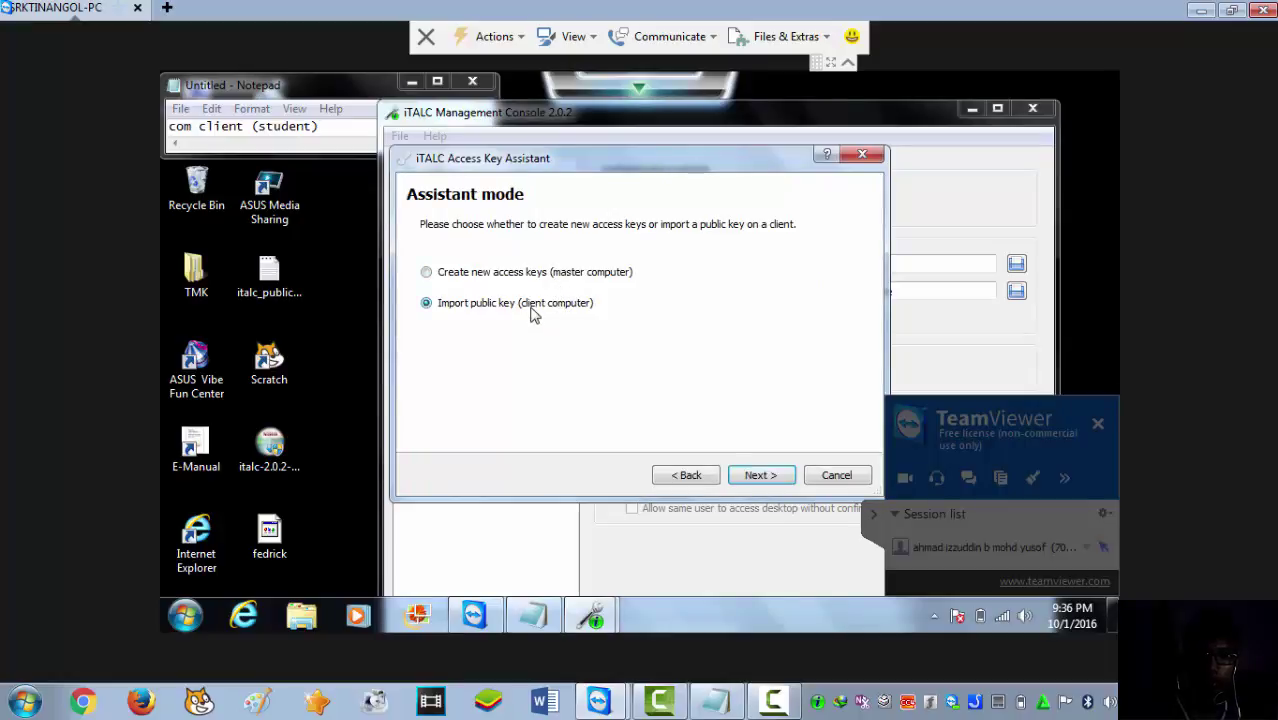
pyautogui.click(757, 476)
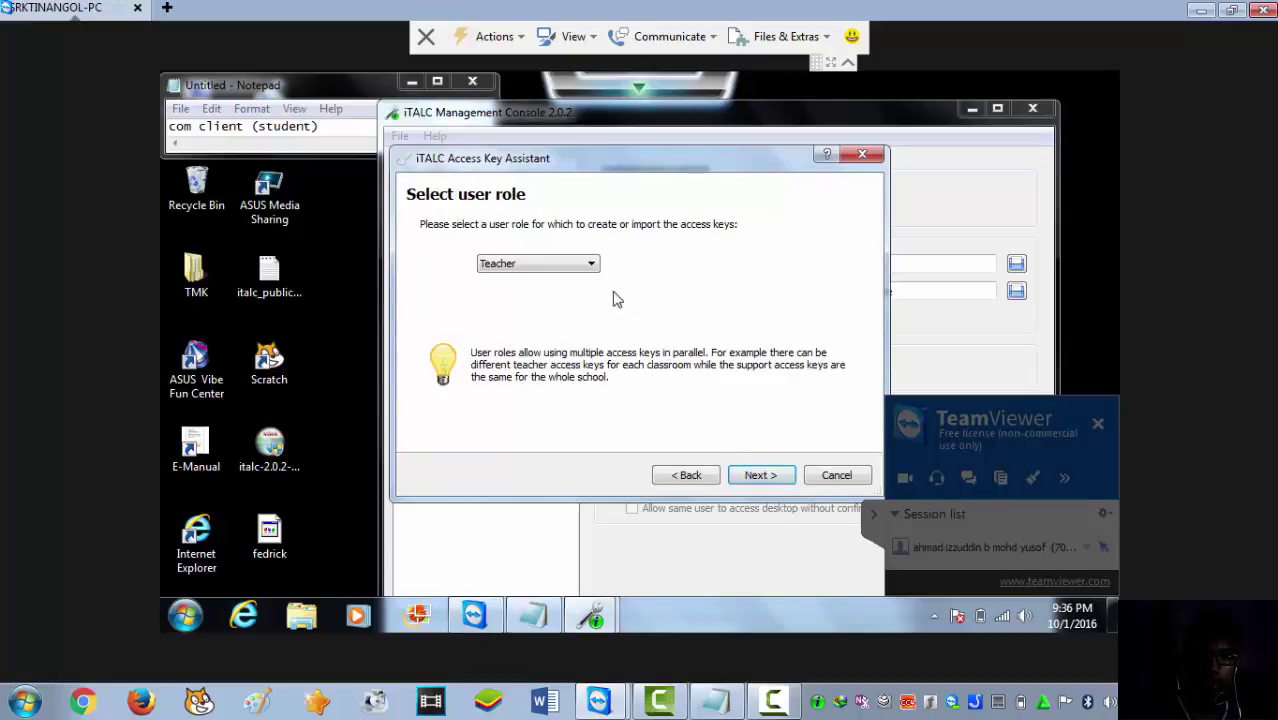
pyautogui.click(583, 263)
pyautogui.click(576, 285)
pyautogui.click(757, 476)
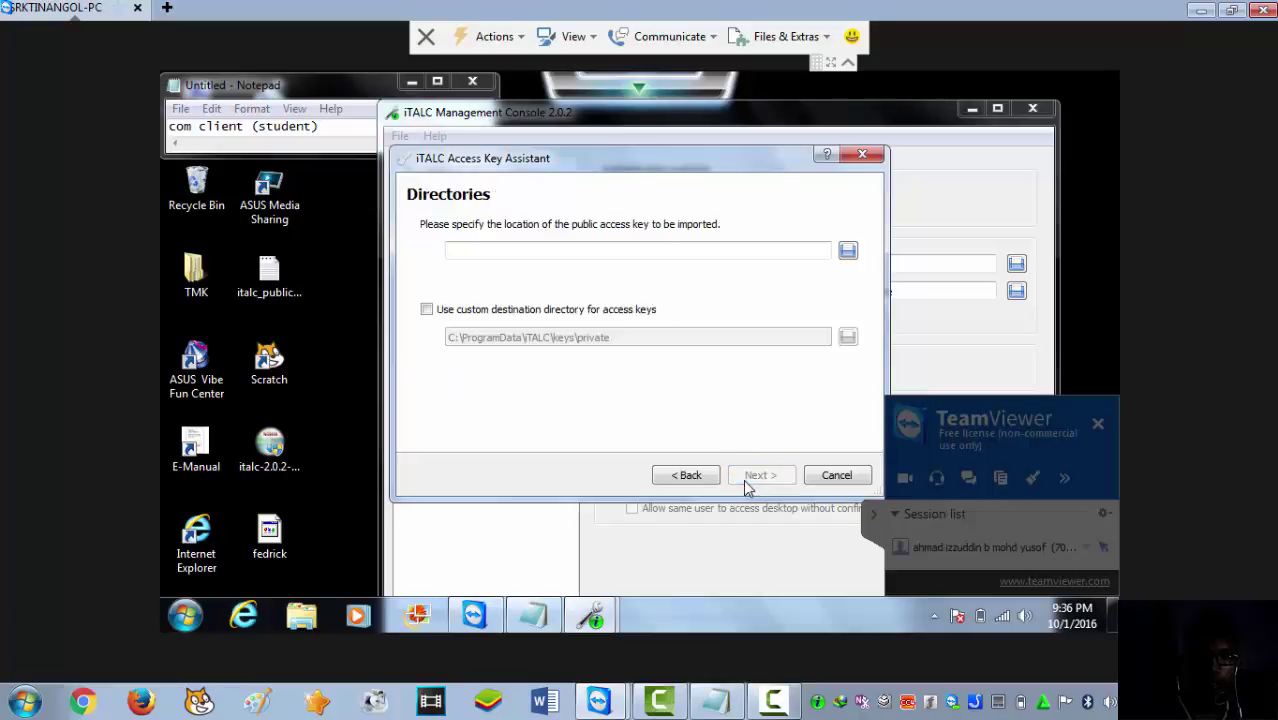
# Choose italc_public_key.key from the remote computer's Desktop as the public access key to import.
pyautogui.click(847, 252)
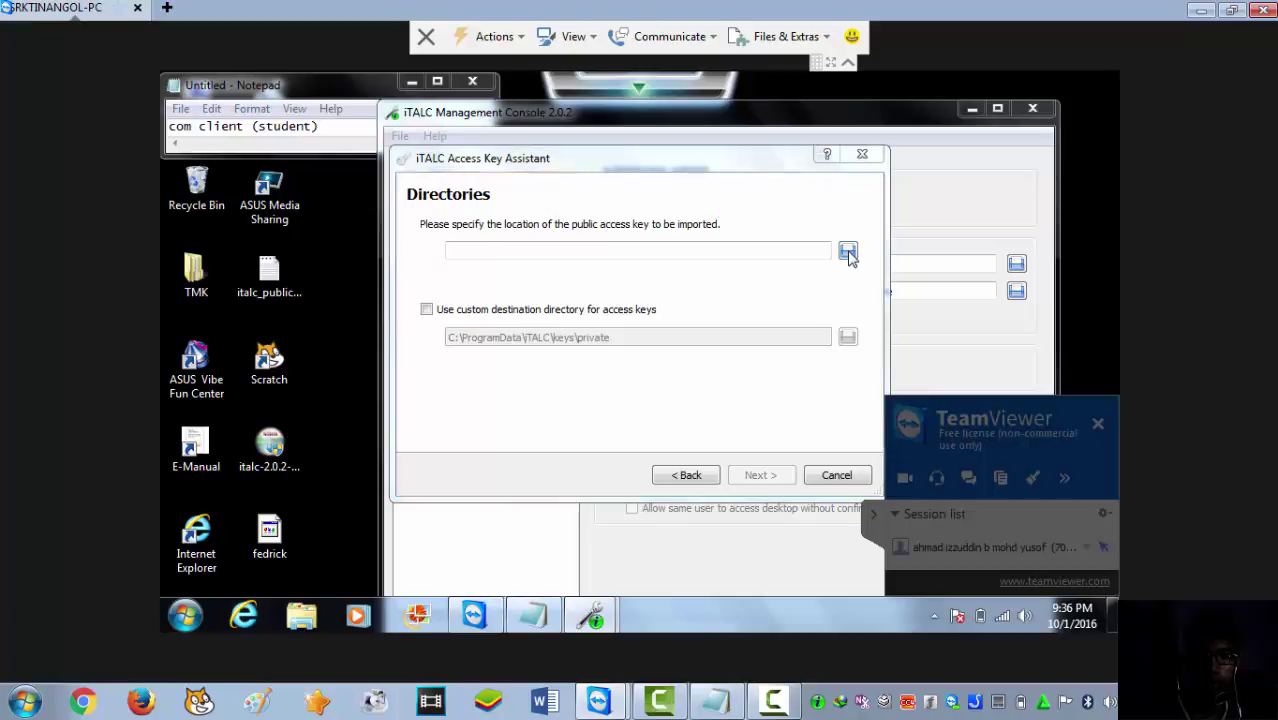
pyautogui.click(848, 250)
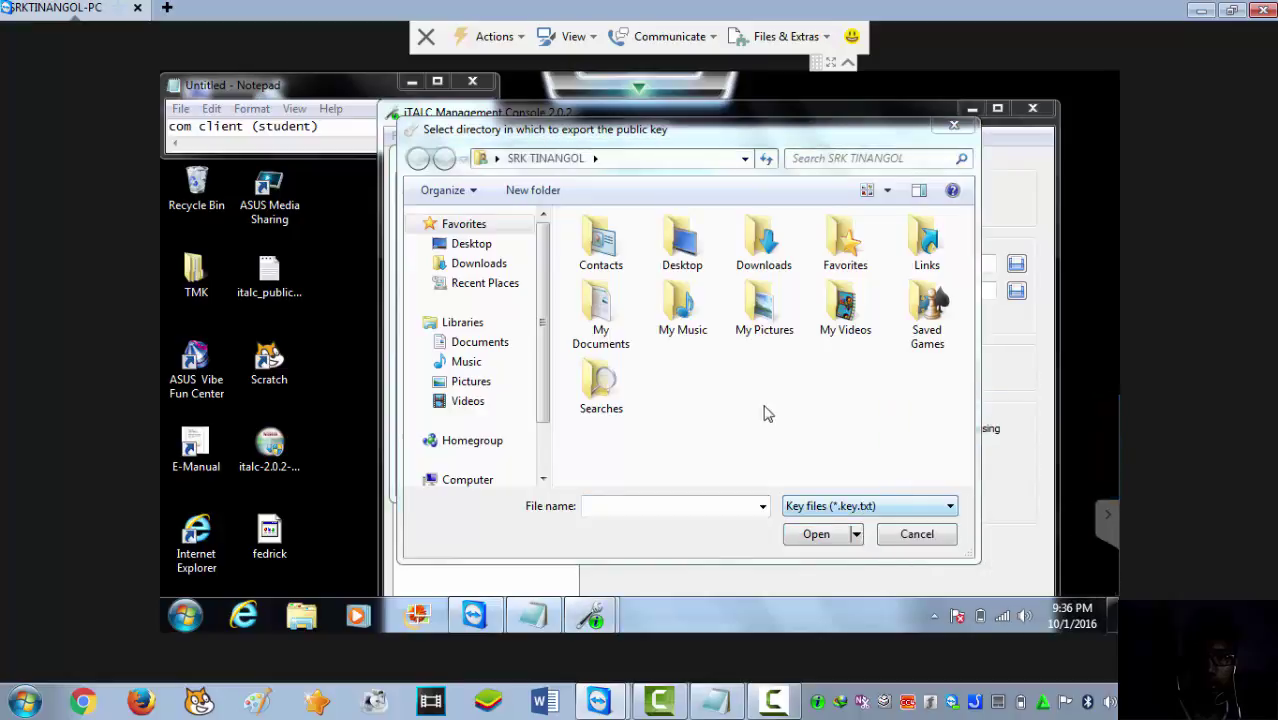
pyautogui.click(490, 243)
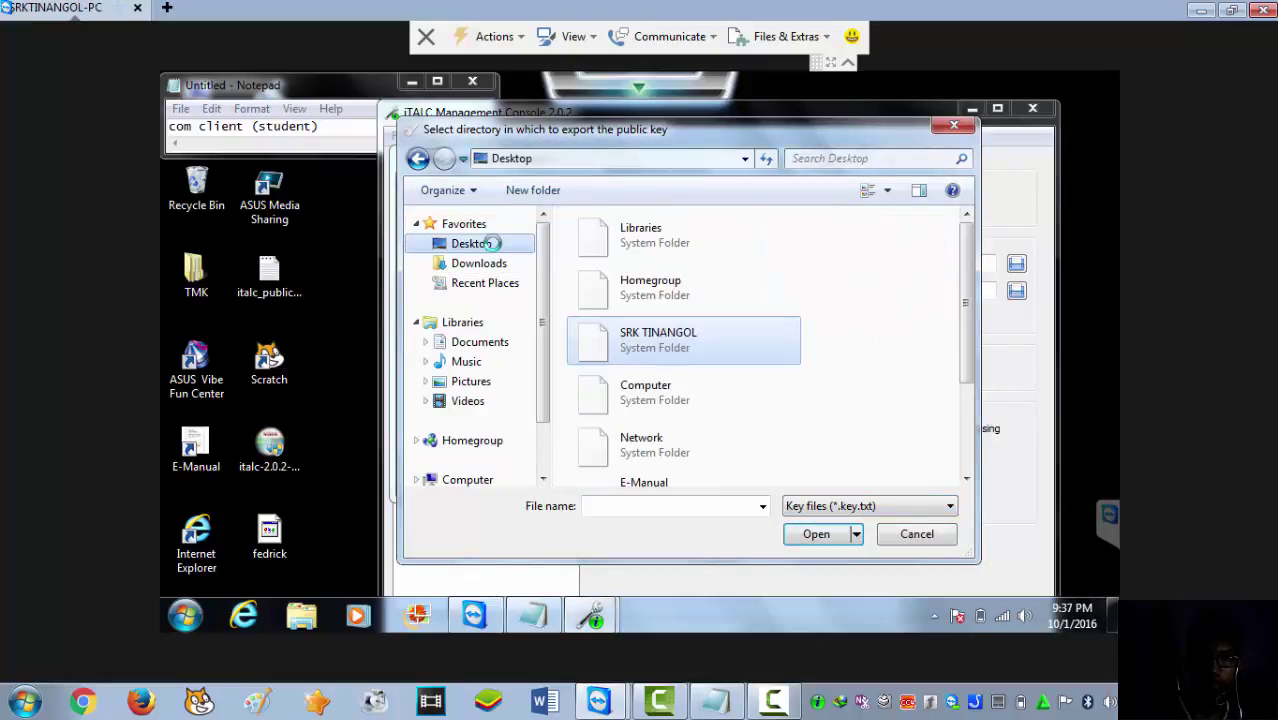
pyautogui.moveTo(968, 332); pyautogui.dragTo(966, 455)
pyautogui.click(737, 463)
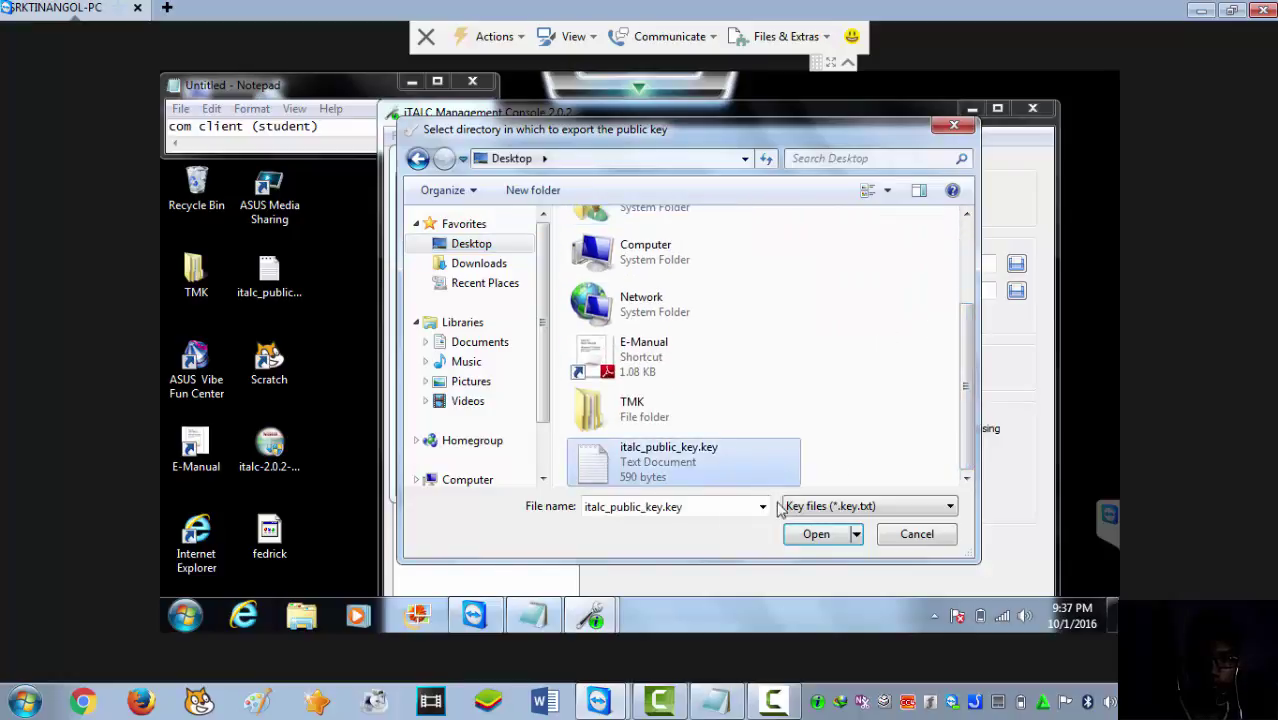
pyautogui.click(816, 534)
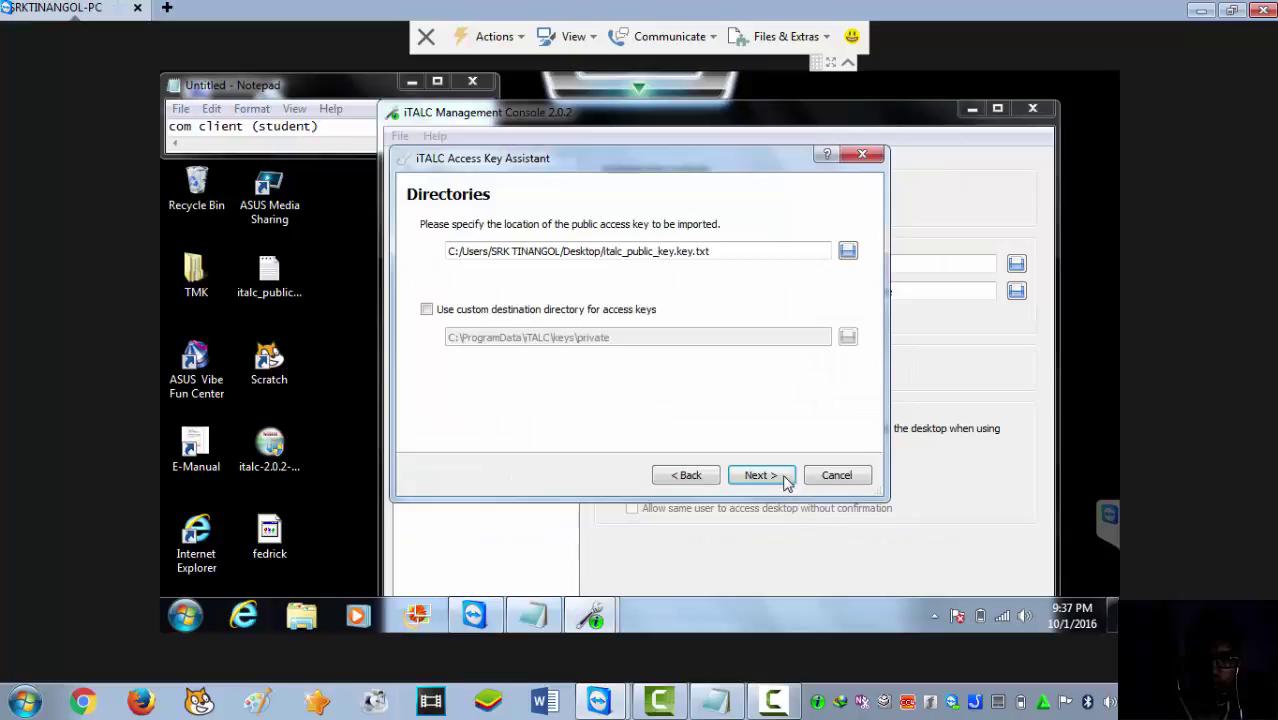
# Finish the public key import and enable key file authentication under Access confirmation.
pyautogui.click(785, 478)
pyautogui.click(785, 478)
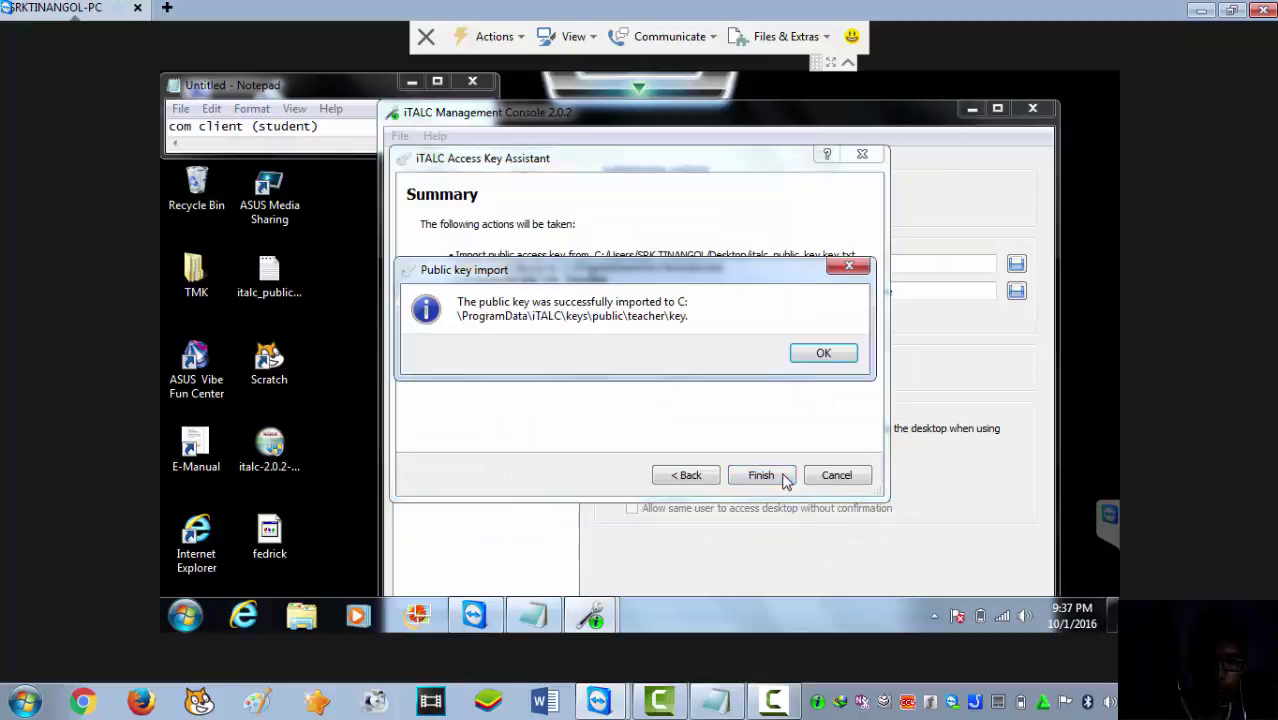
pyautogui.click(837, 360)
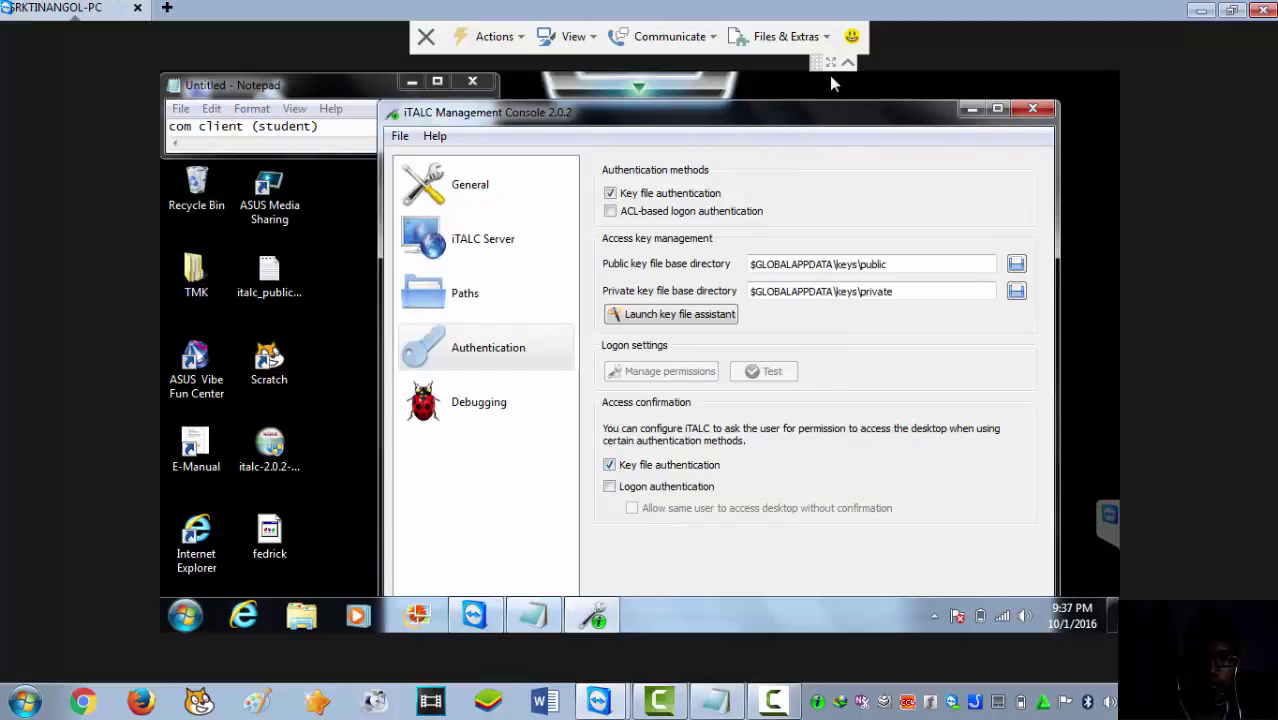
# Maximize the iTALC Management Console, apply the settings with an iTALC service restart, and close the console.
pyautogui.moveTo(826, 111); pyautogui.dragTo(825, 34)
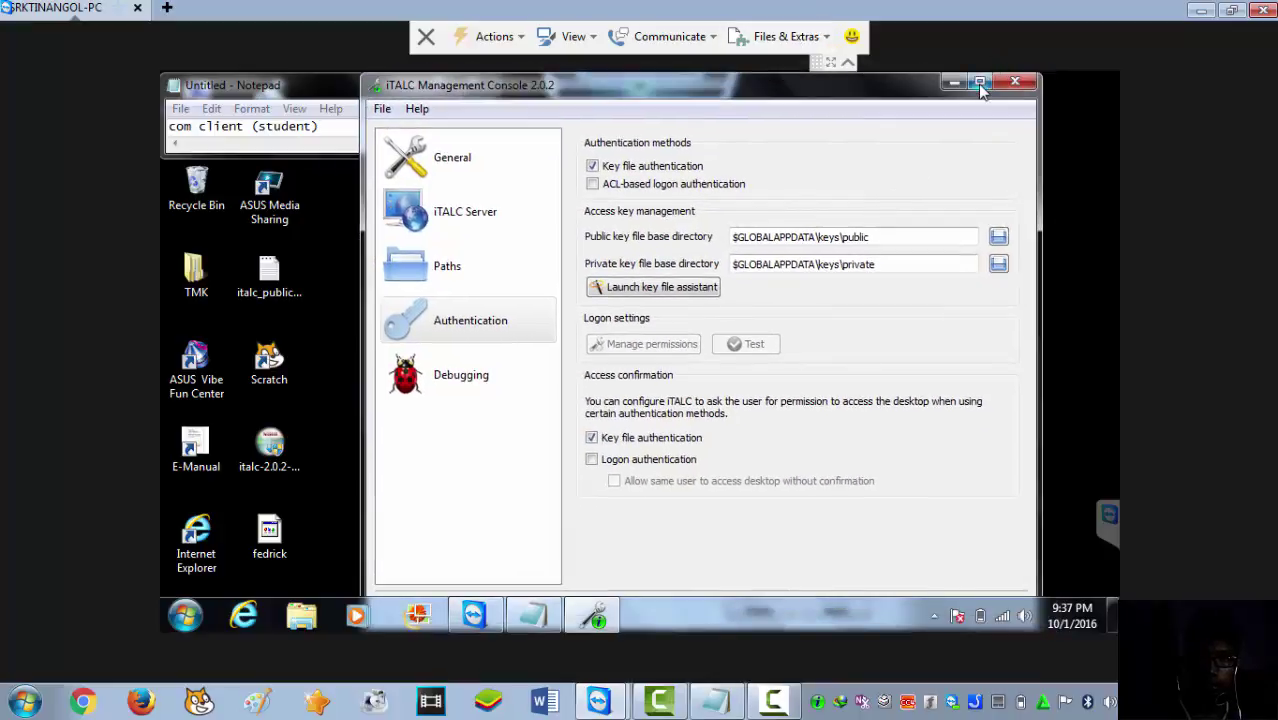
pyautogui.click(976, 86)
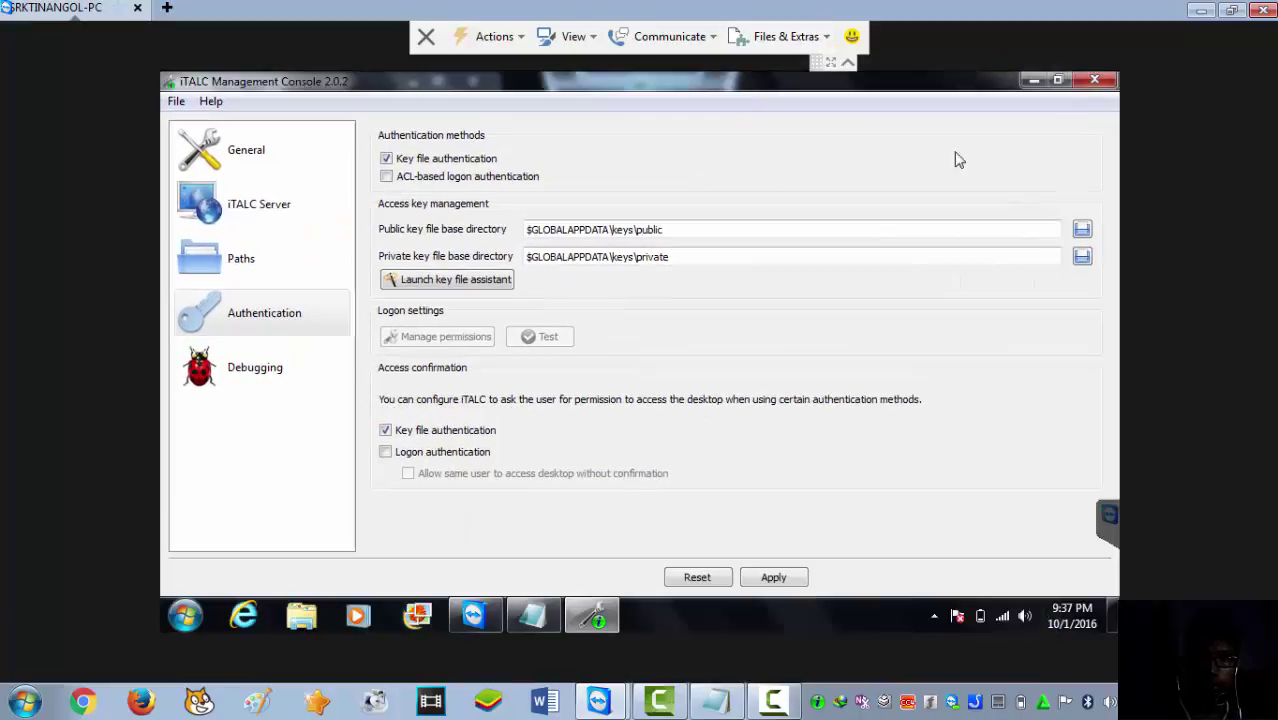
pyautogui.click(759, 584)
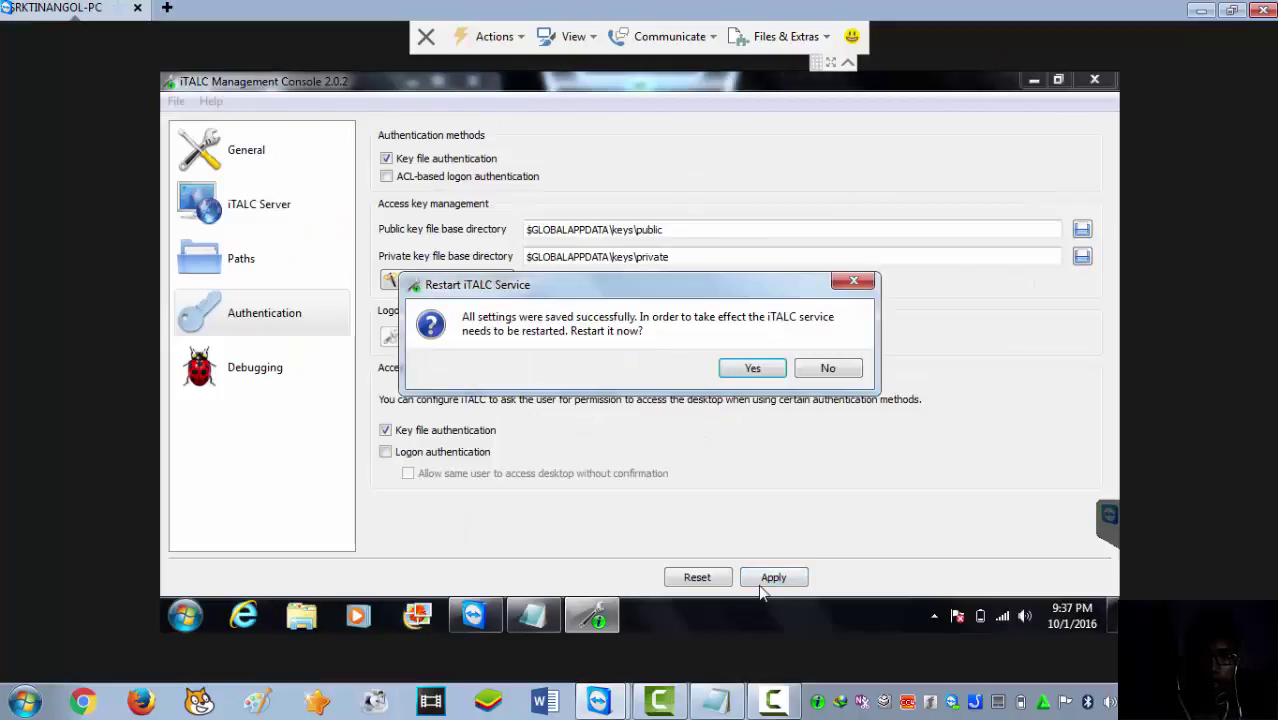
pyautogui.click(752, 370)
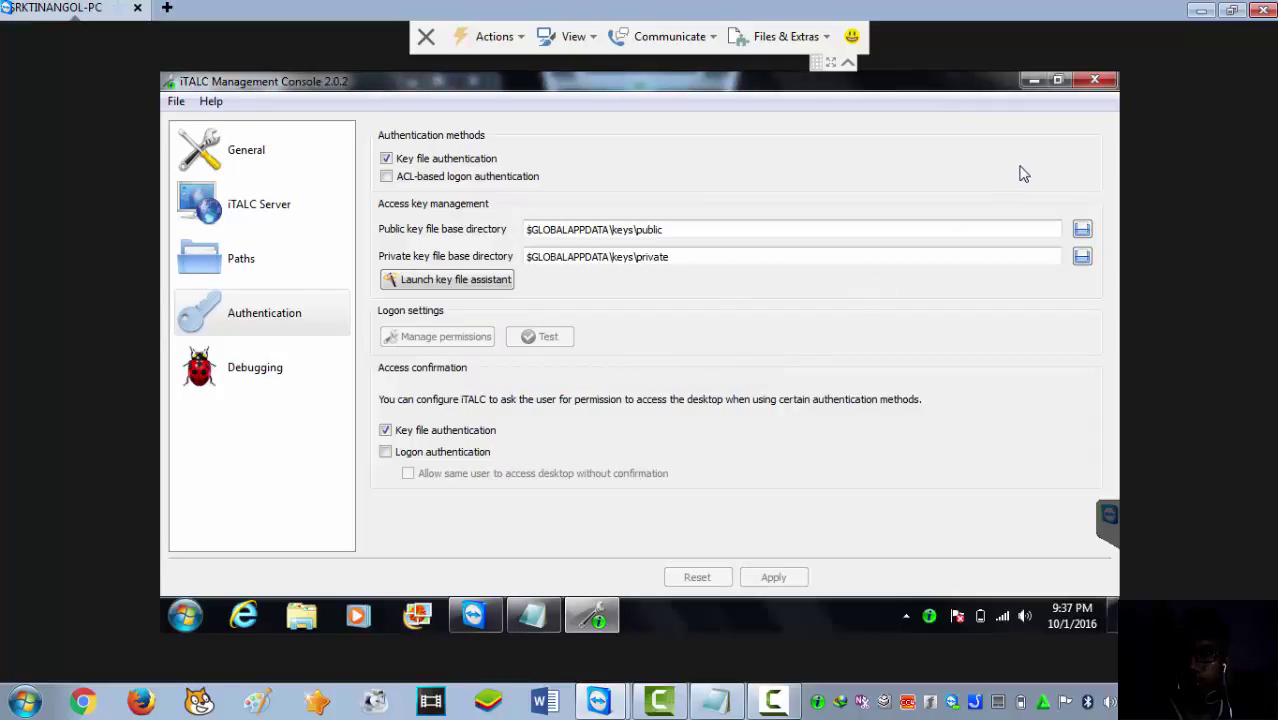
pyautogui.click(1094, 84)
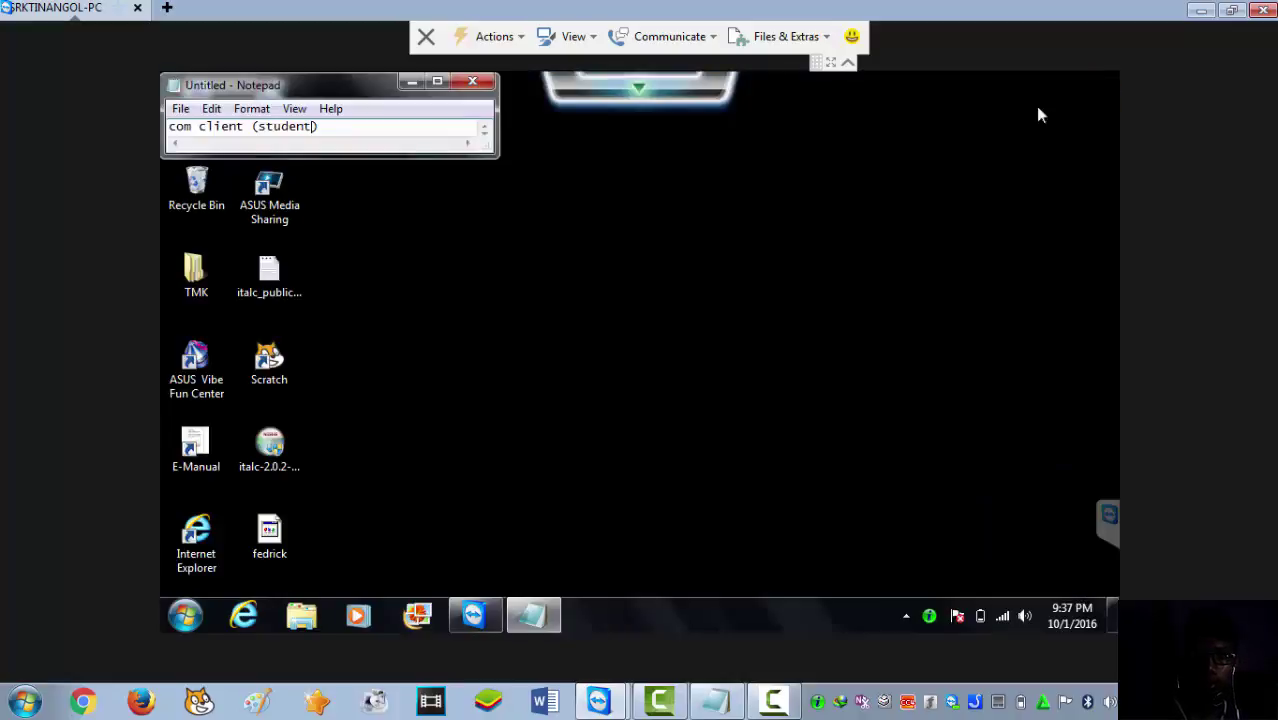
# Open a Command Prompt (cmd) on the remote client computer.
pyautogui.click(184, 616)
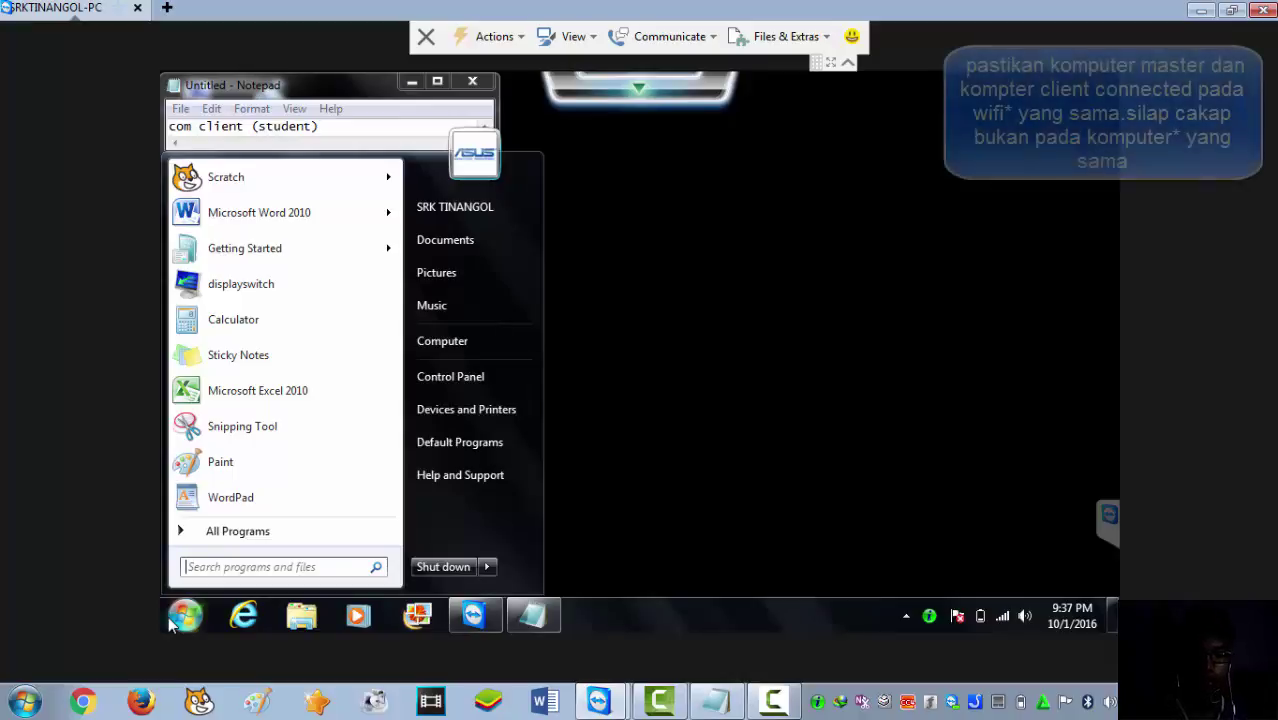
pyautogui.write('cmd')
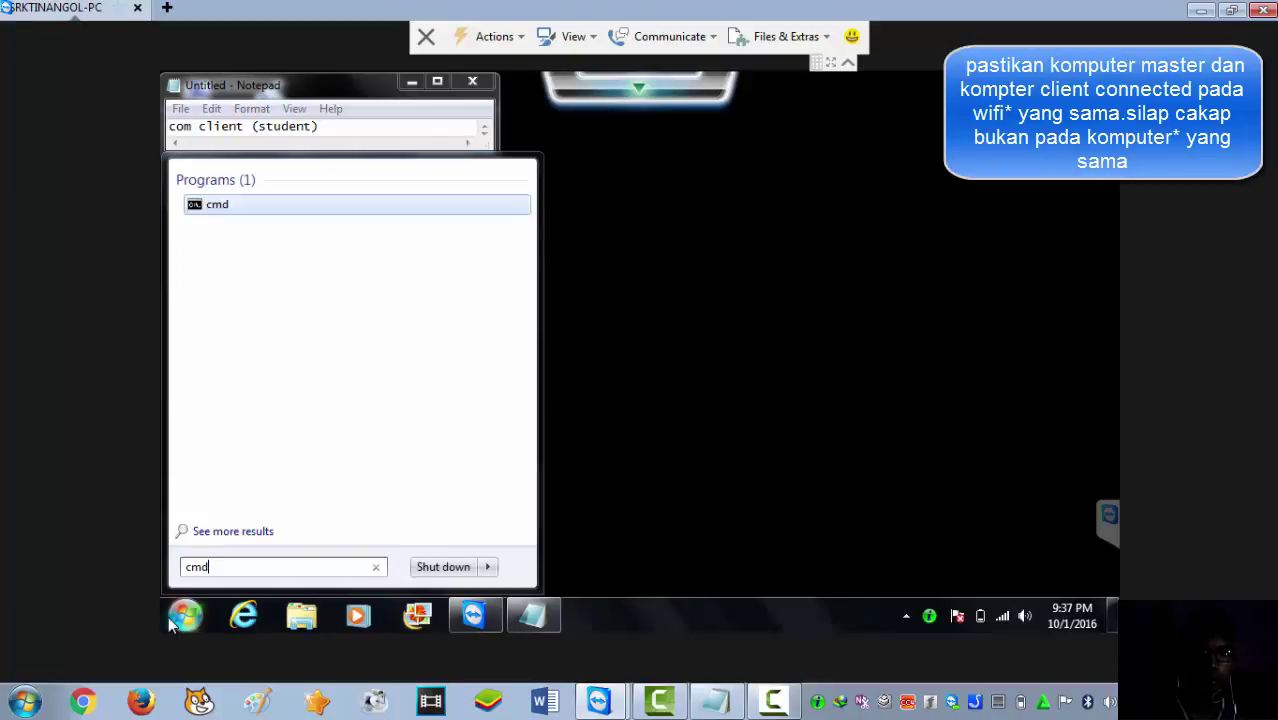
pyautogui.press('Return')
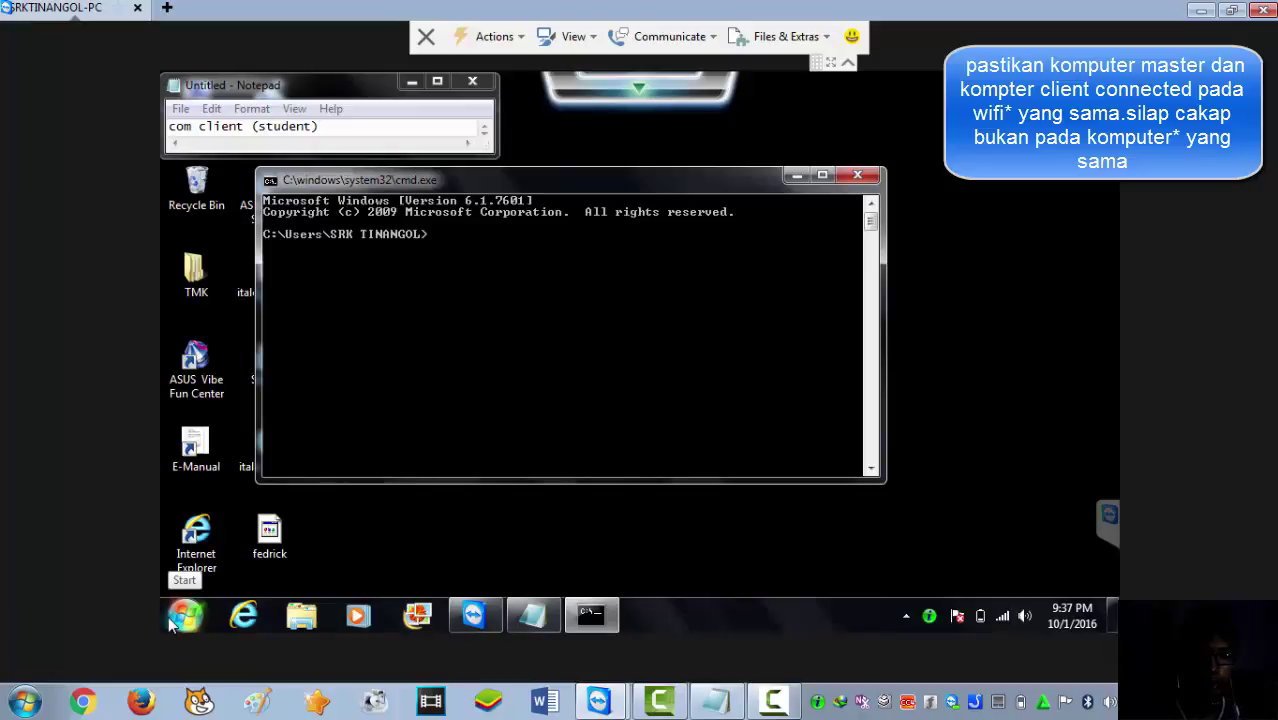
pyautogui.click(172, 620)
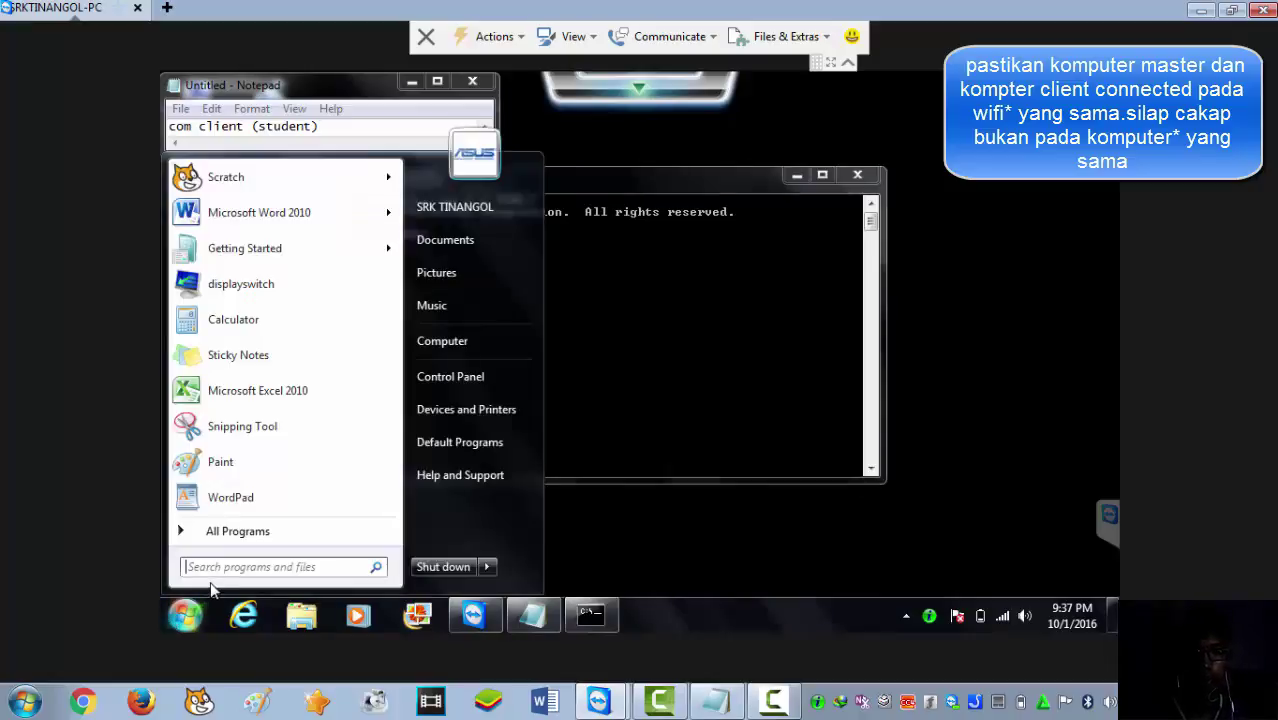
pyautogui.write('cmd')
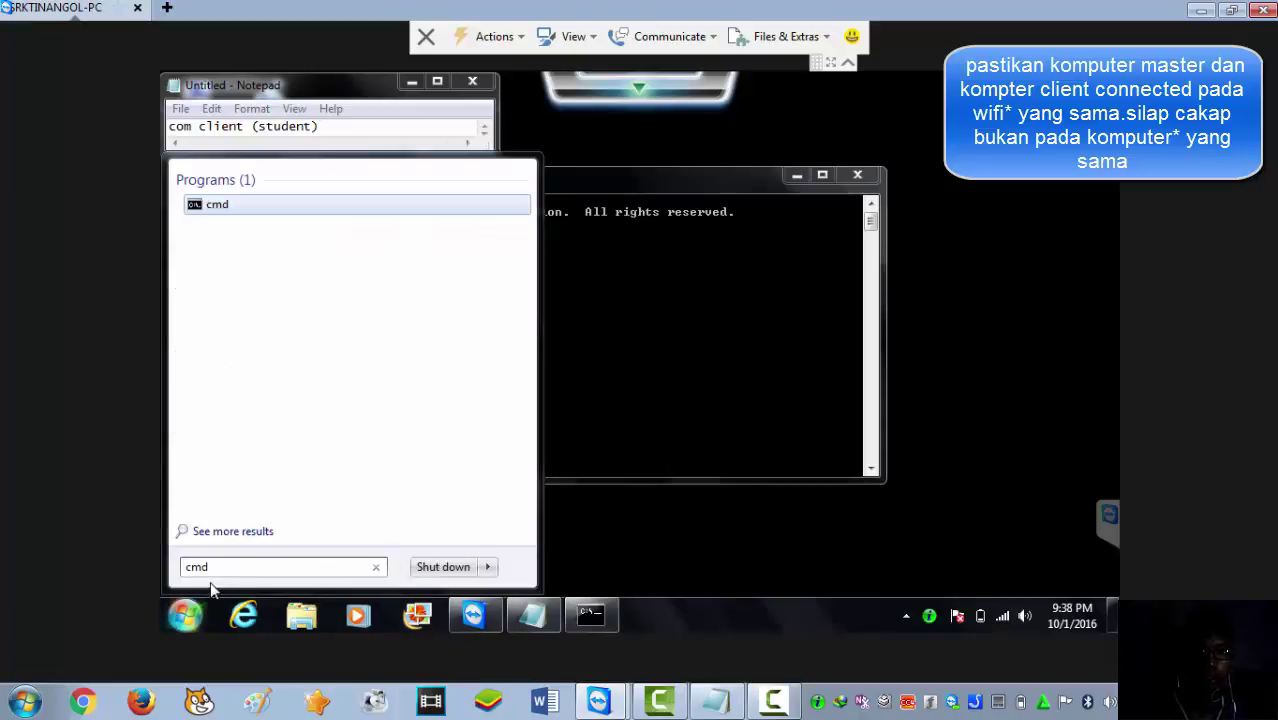
pyautogui.click(639, 315)
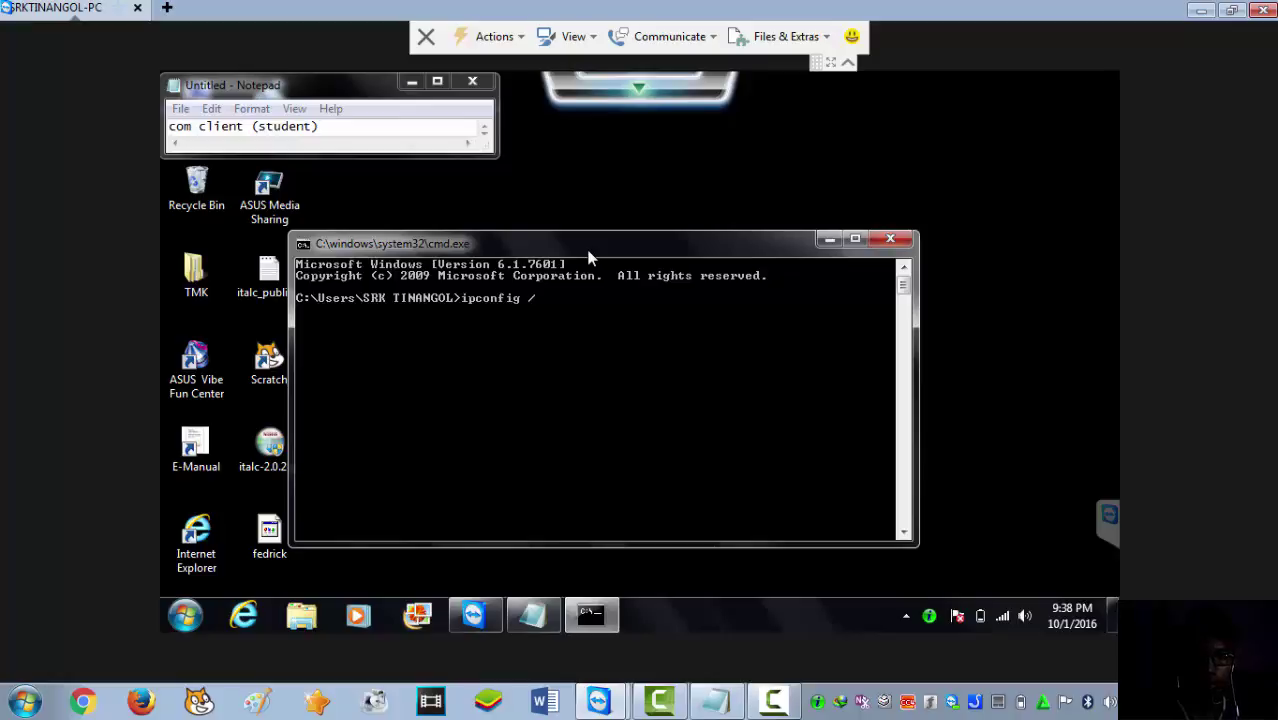
# Run ipconfig /all on the remote client and examine its host name and the wireless adapter's IPv4 address.
pyautogui.press('Return')
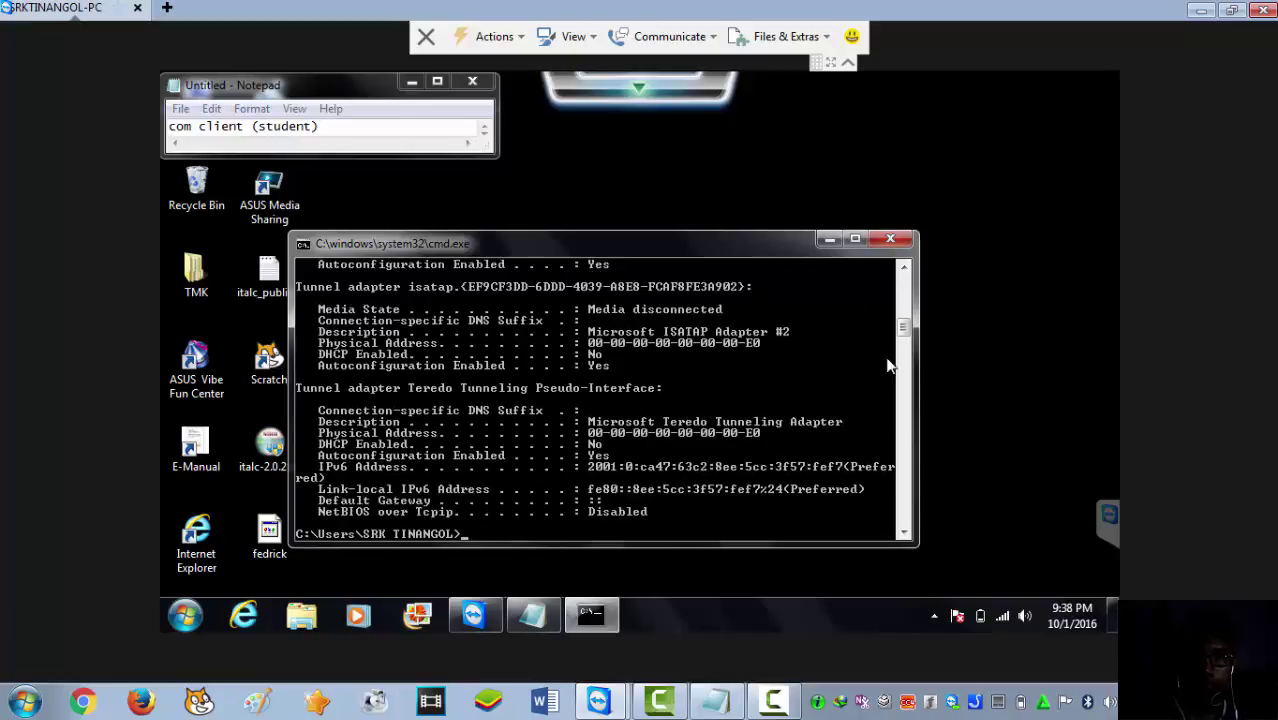
pyautogui.moveTo(907, 324); pyautogui.dragTo(907, 284)
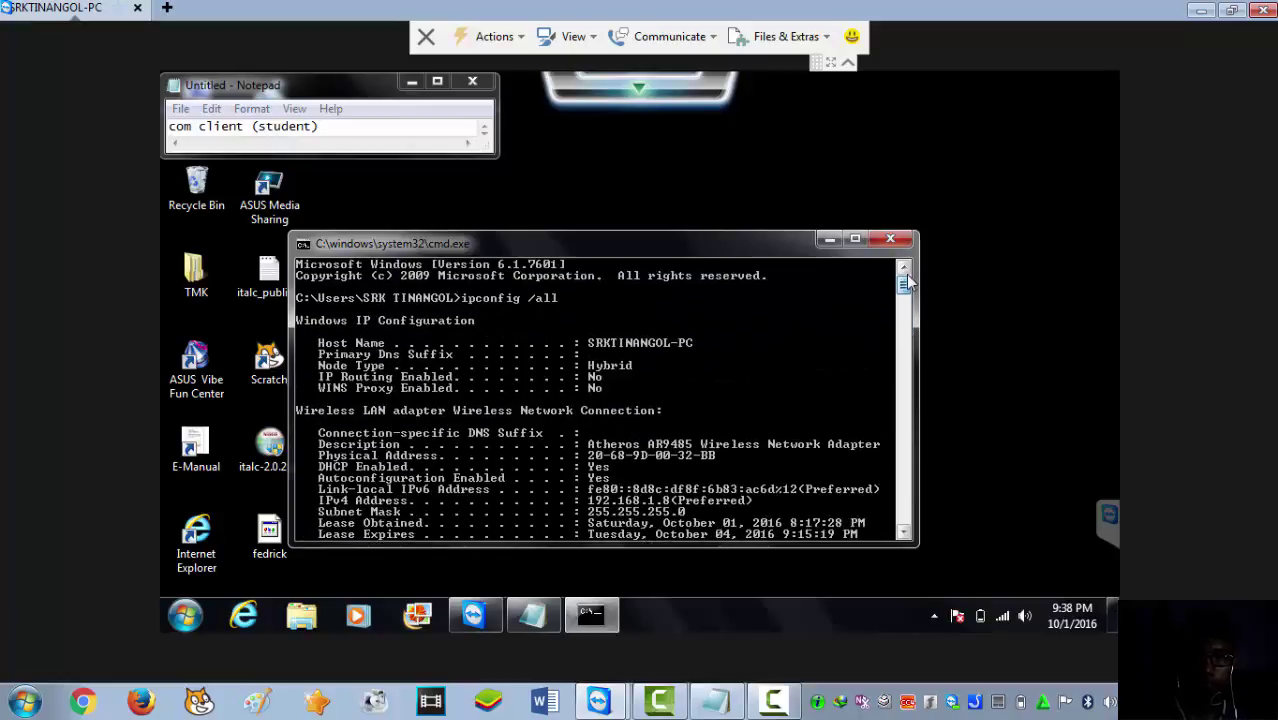
pyautogui.click(904, 535)
pyautogui.click(904, 535)
pyautogui.click(904, 535)
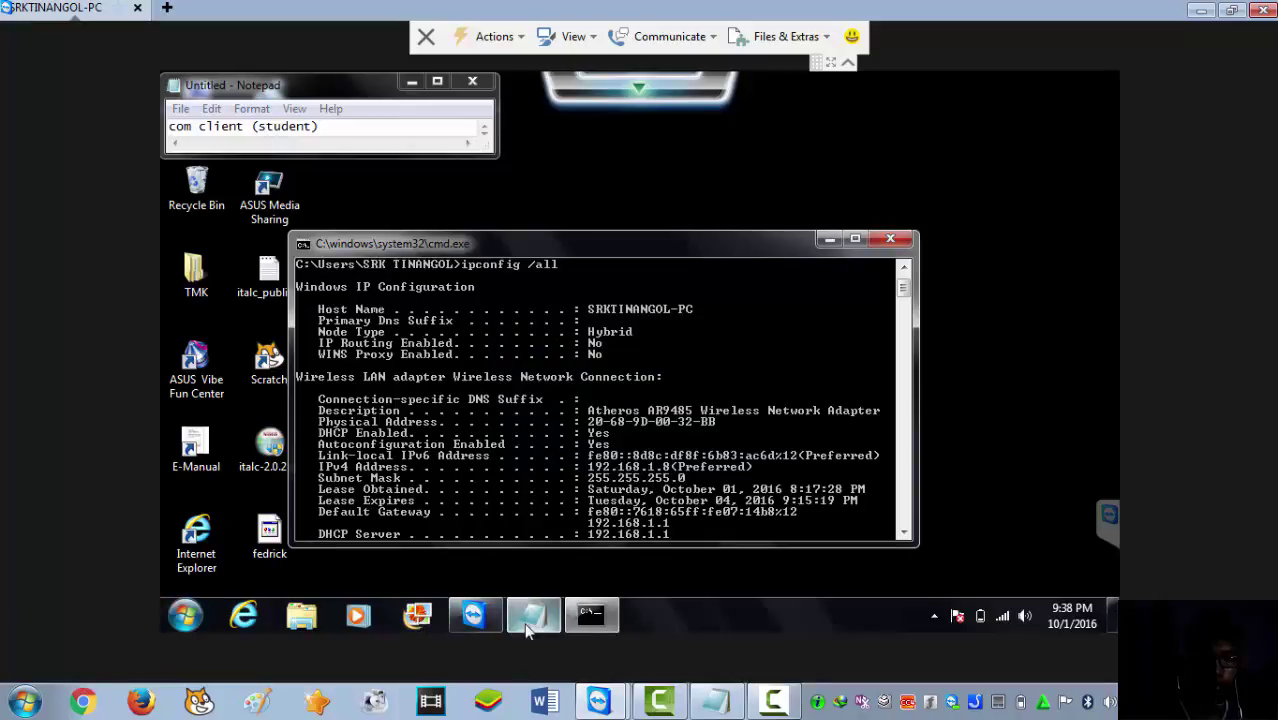
pyautogui.click(187, 617)
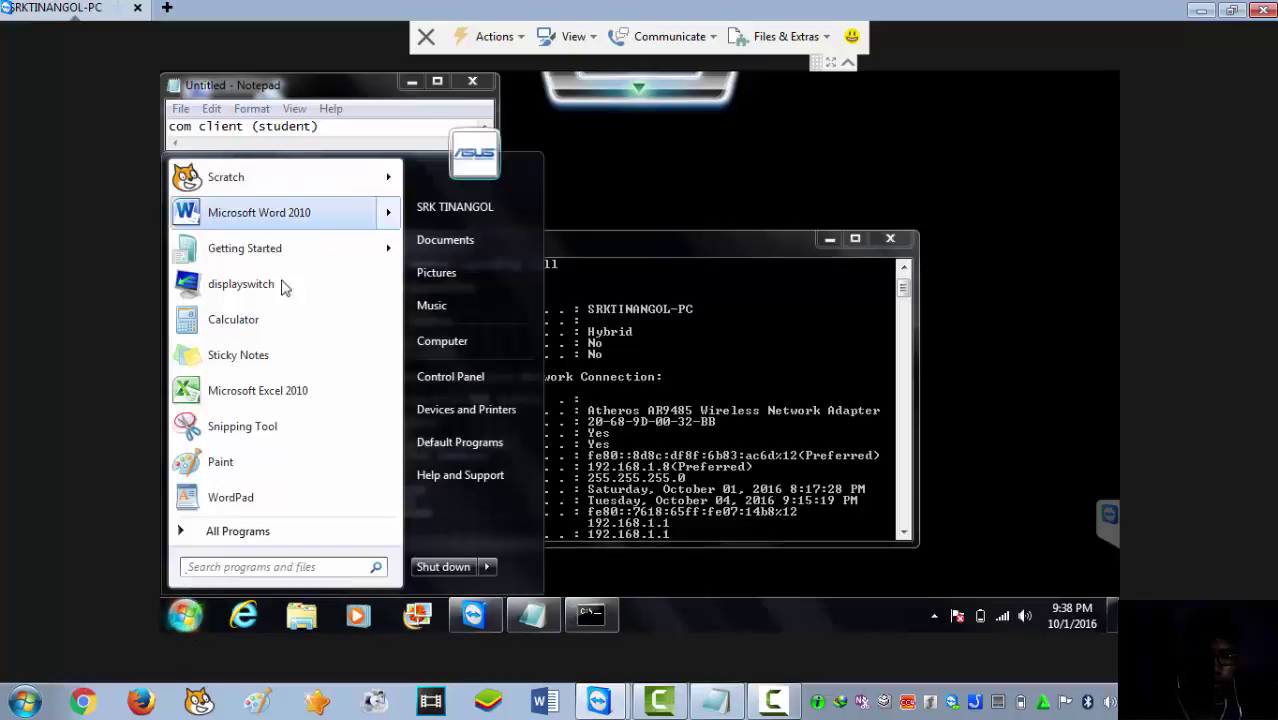
pyautogui.click(594, 357)
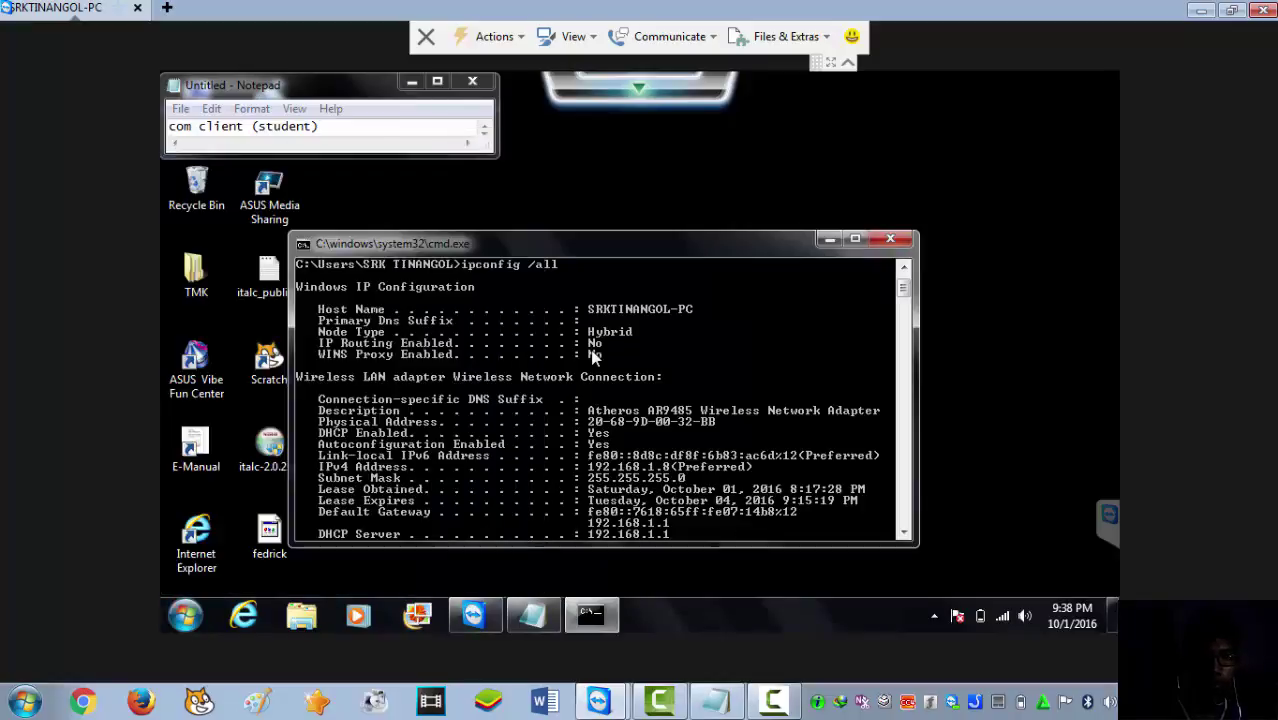
# Shrink the remote session window and open a new Notepad document on the master computer below the client's IPv4 address.
pyautogui.doubleClick(544, 14)
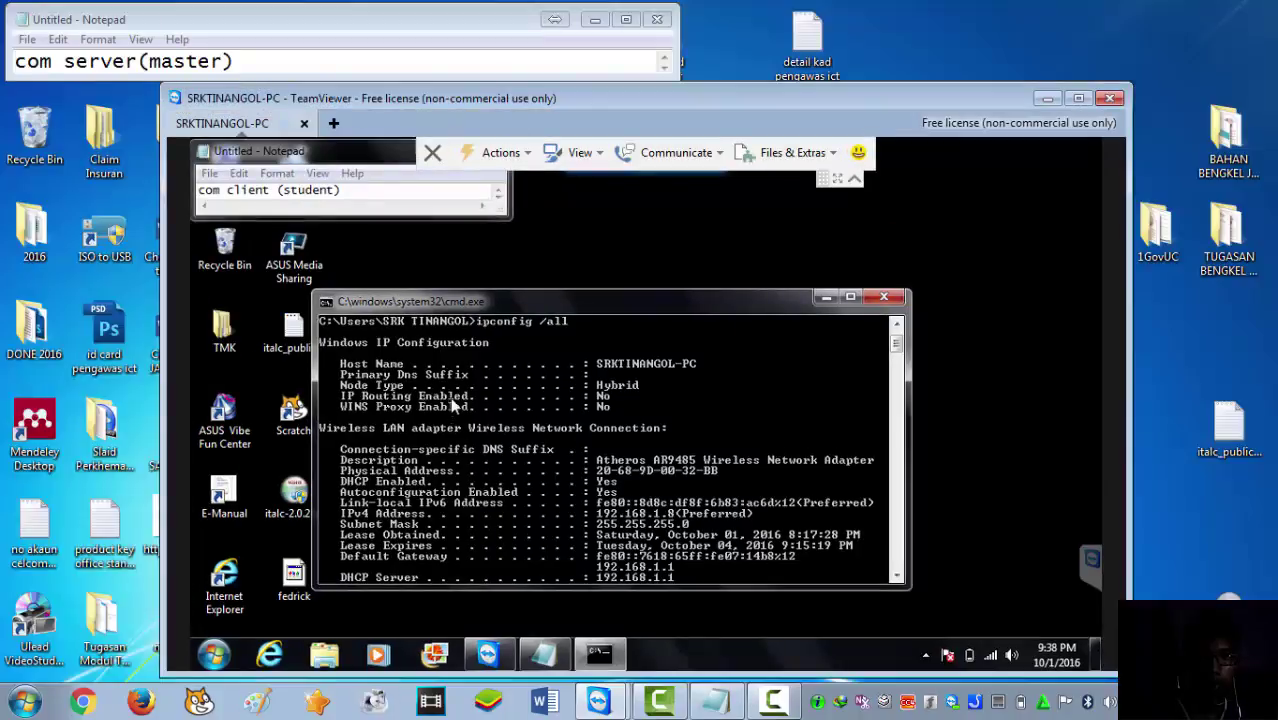
pyautogui.moveTo(556, 98); pyautogui.dragTo(657, 35)
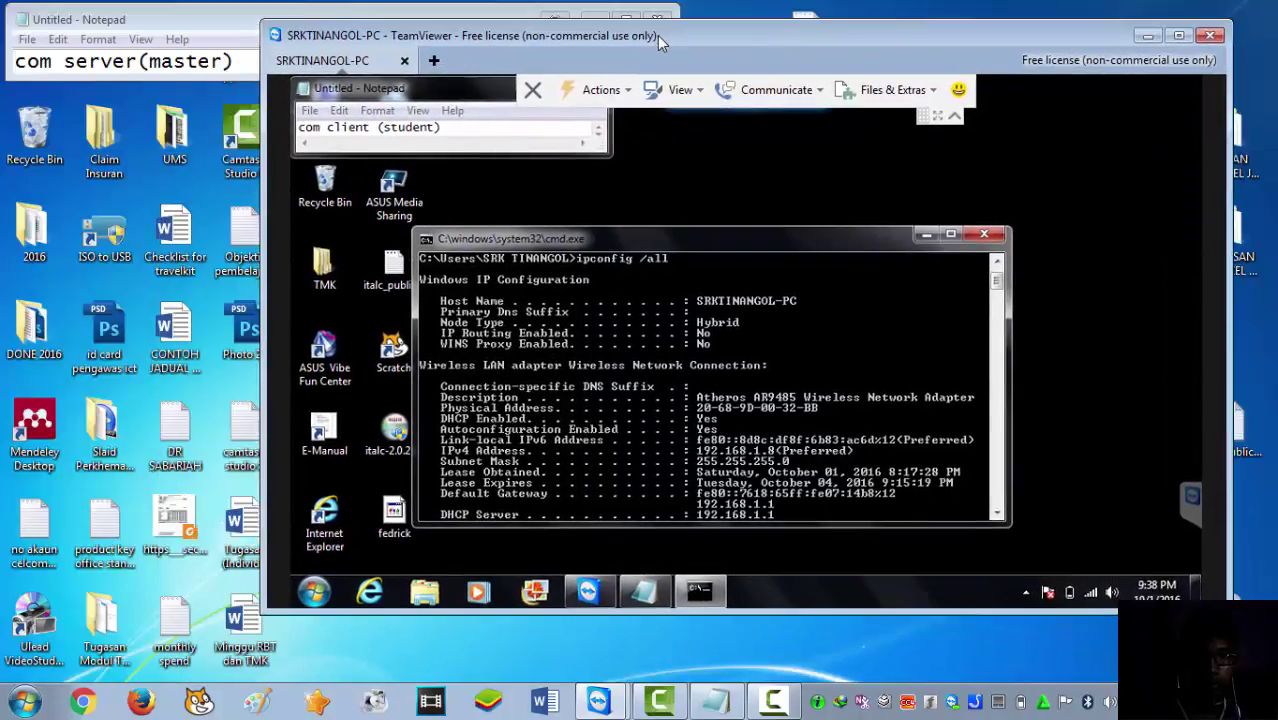
pyautogui.click(24, 701)
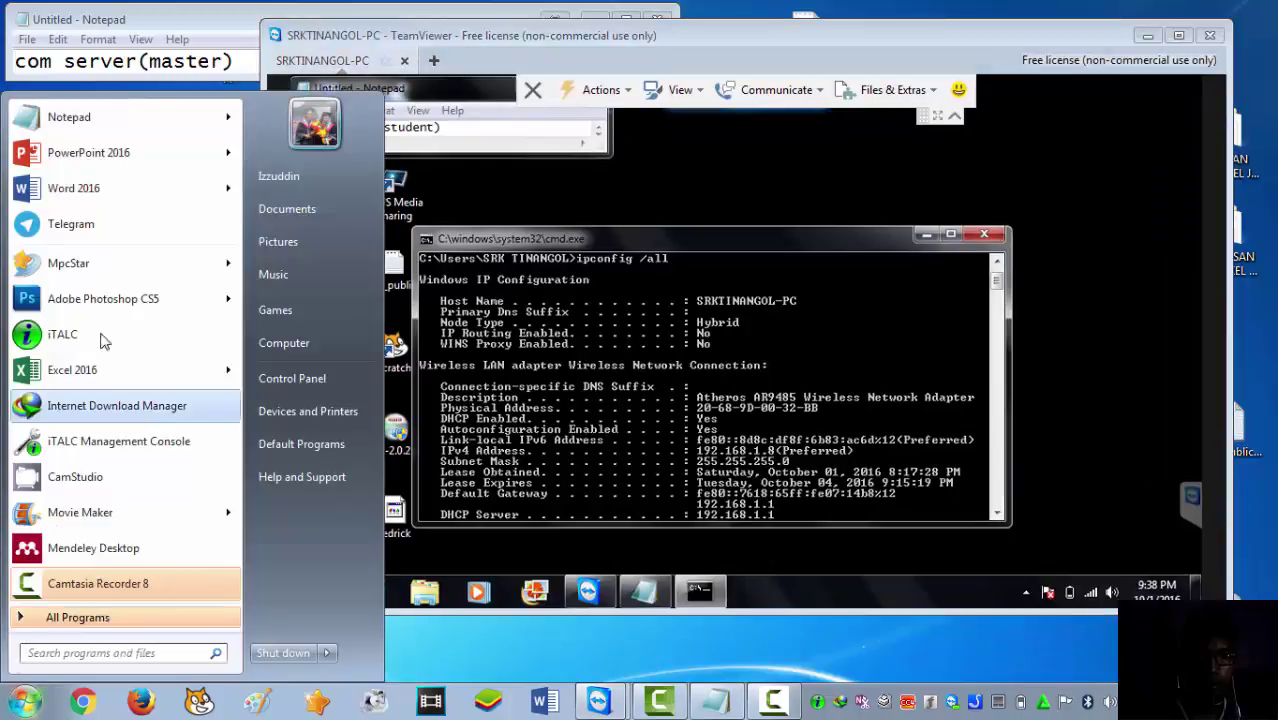
pyautogui.click(69, 117)
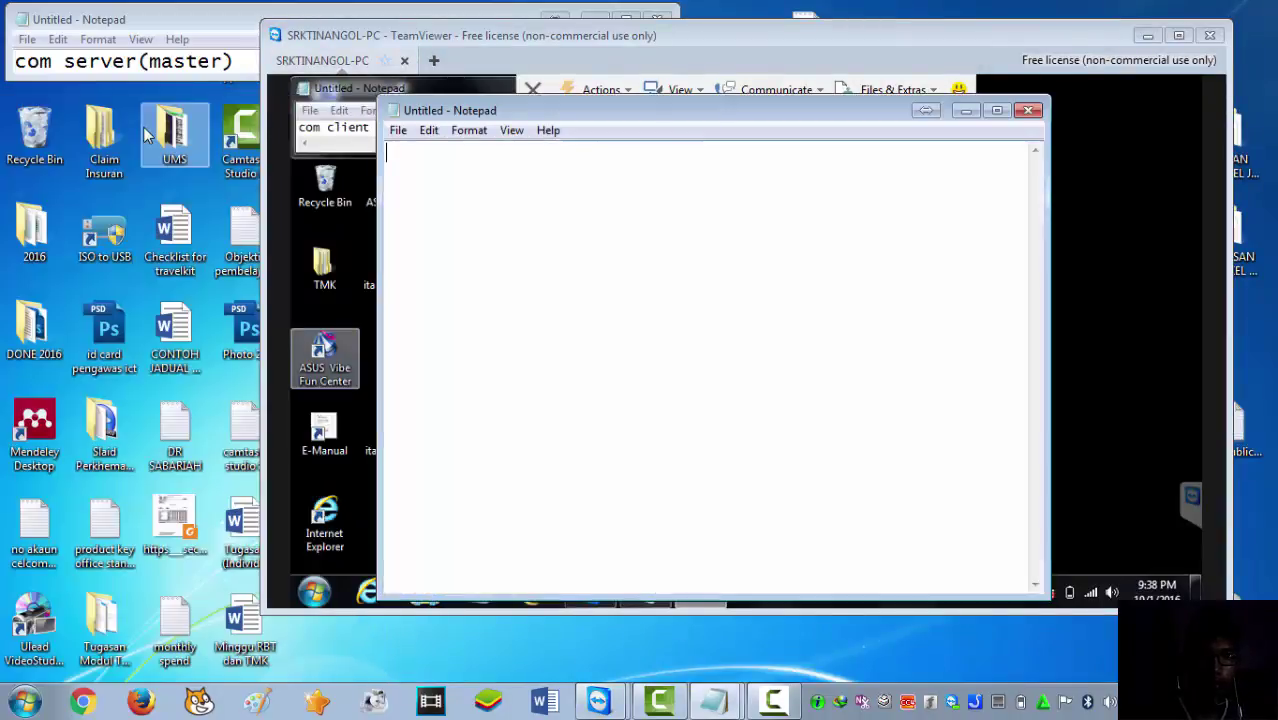
pyautogui.moveTo(497, 118); pyautogui.dragTo(553, 495)
# Note the client's IP address 192.168.1.8 in the new document, select it all for copying, and put the note away.
pyautogui.write('19')
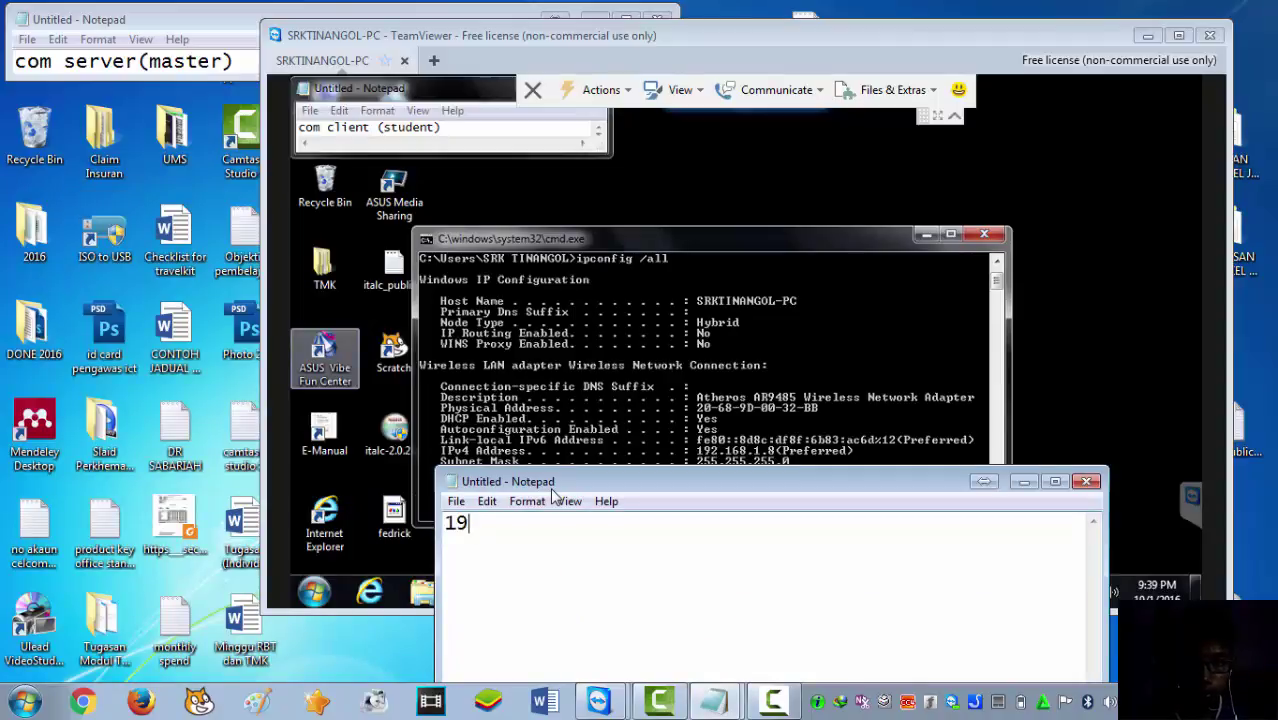
pyautogui.moveTo(701, 470); pyautogui.dragTo(701, 460)
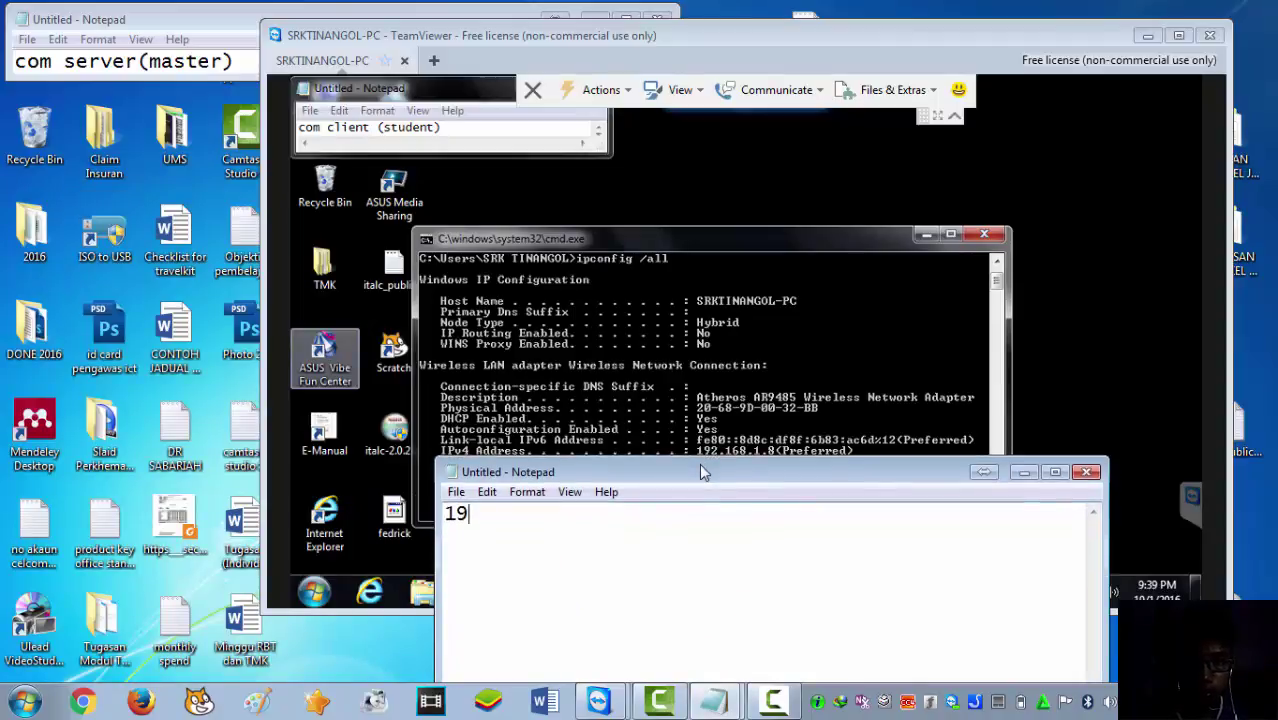
pyautogui.write('2.')
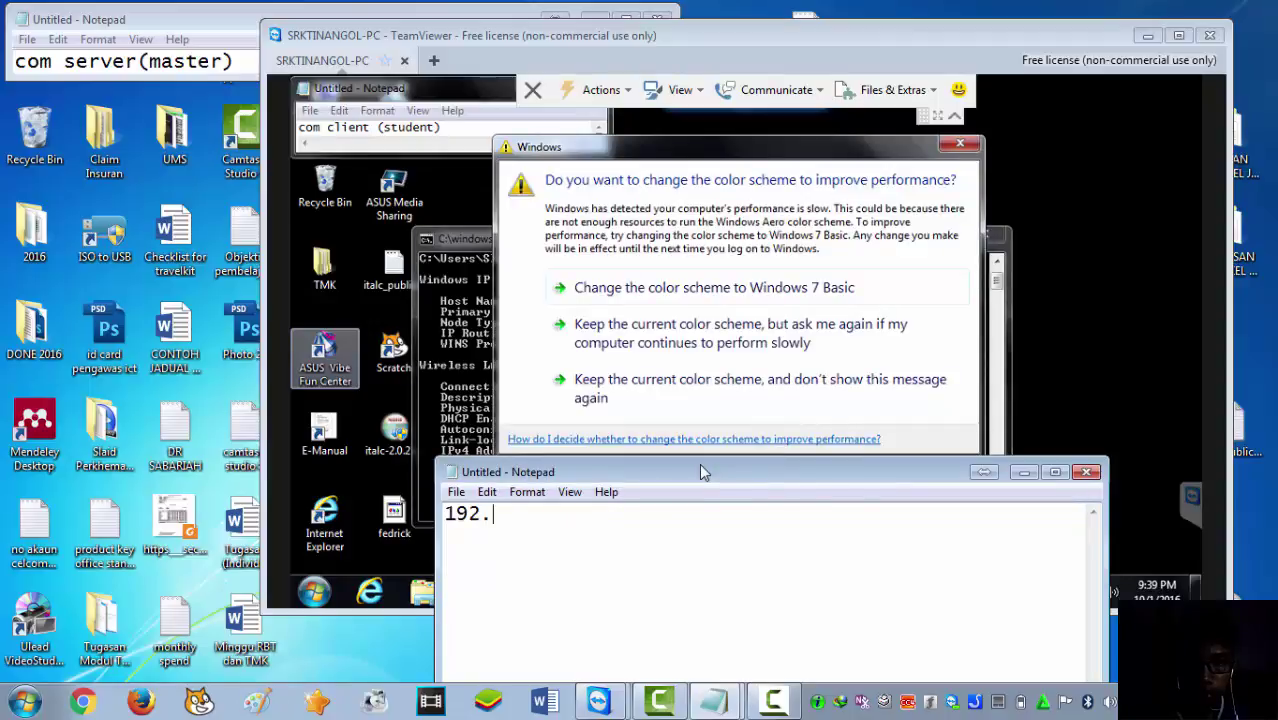
pyautogui.click(950, 150)
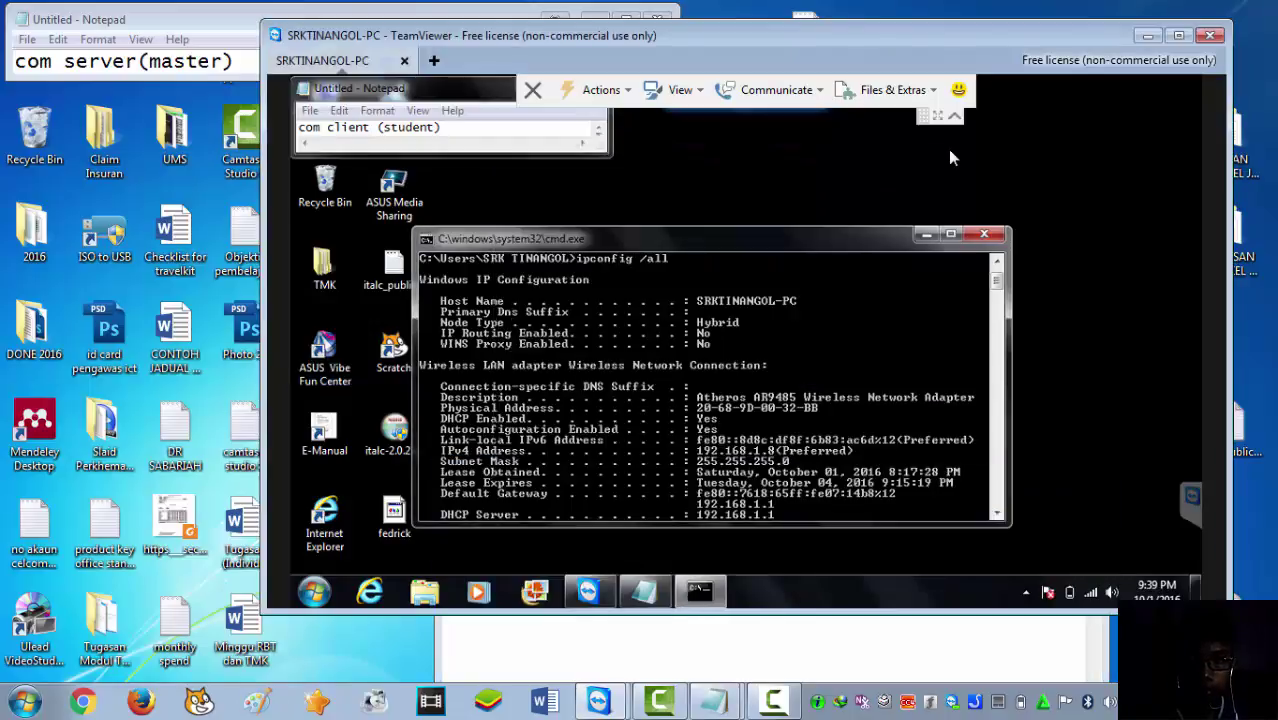
pyautogui.click(752, 648)
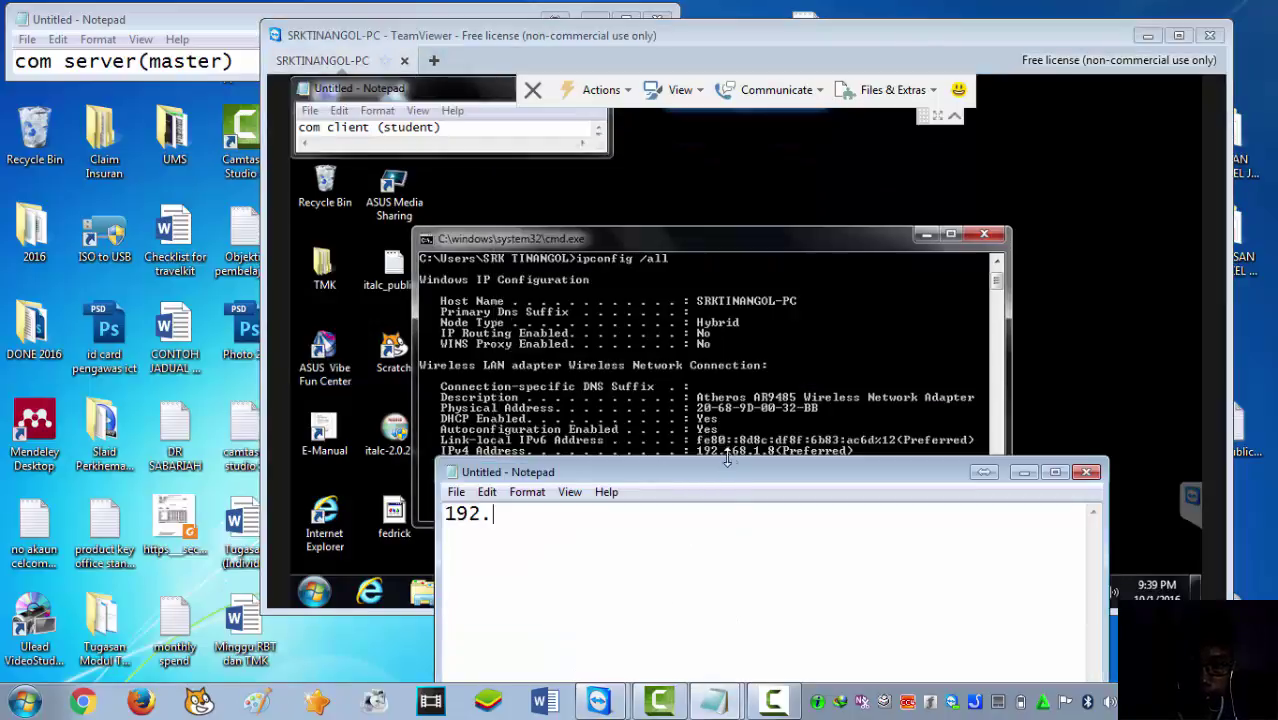
pyautogui.write('168.1.')
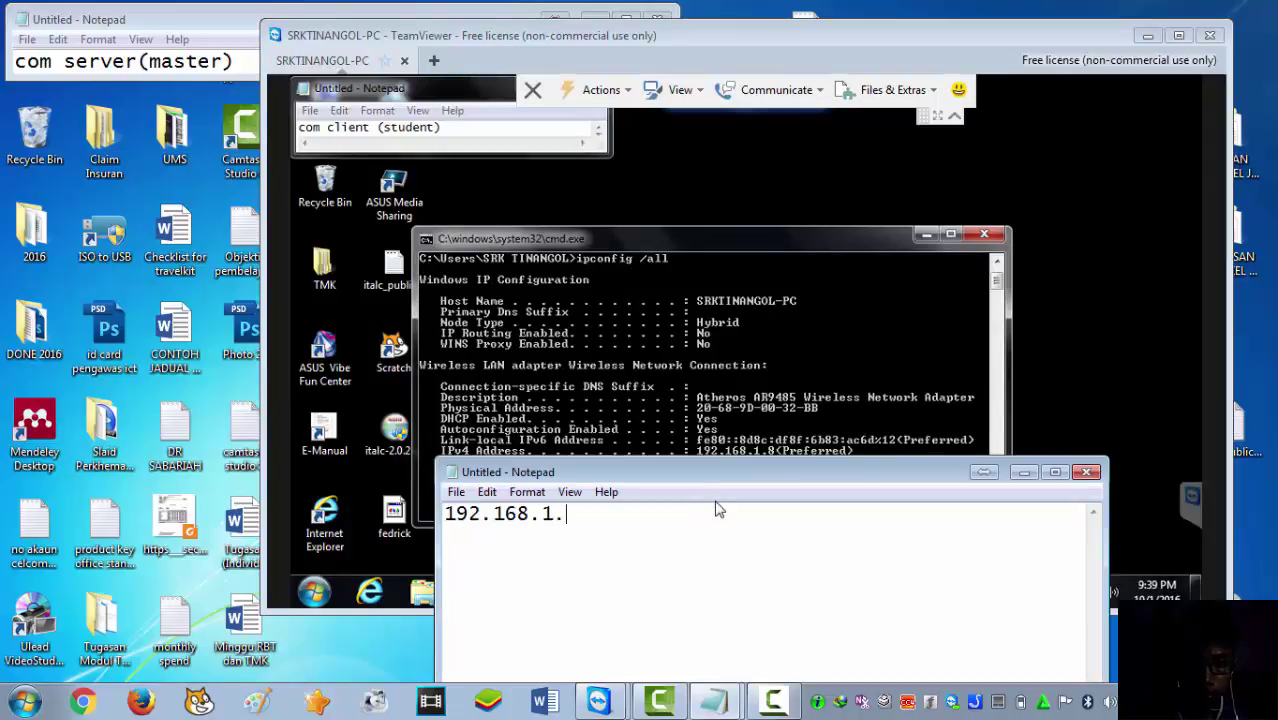
pyautogui.write('8')
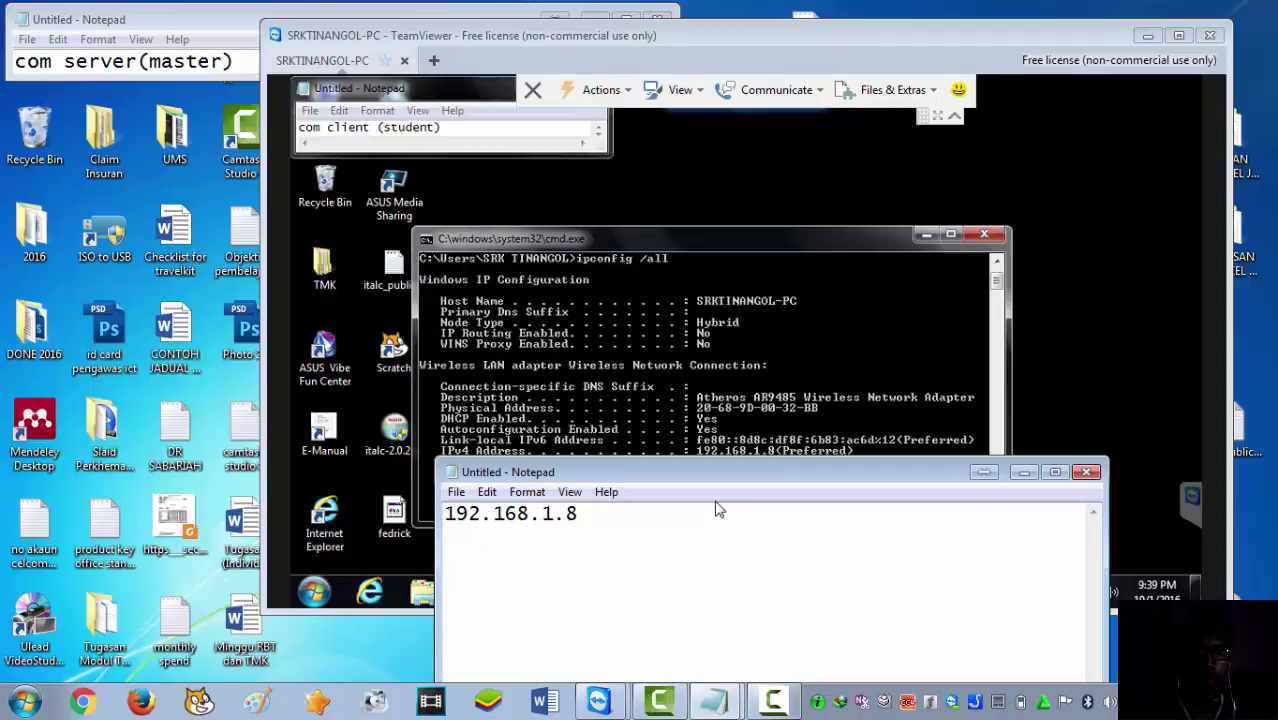
pyautogui.hotkey('ctrl', 'a')
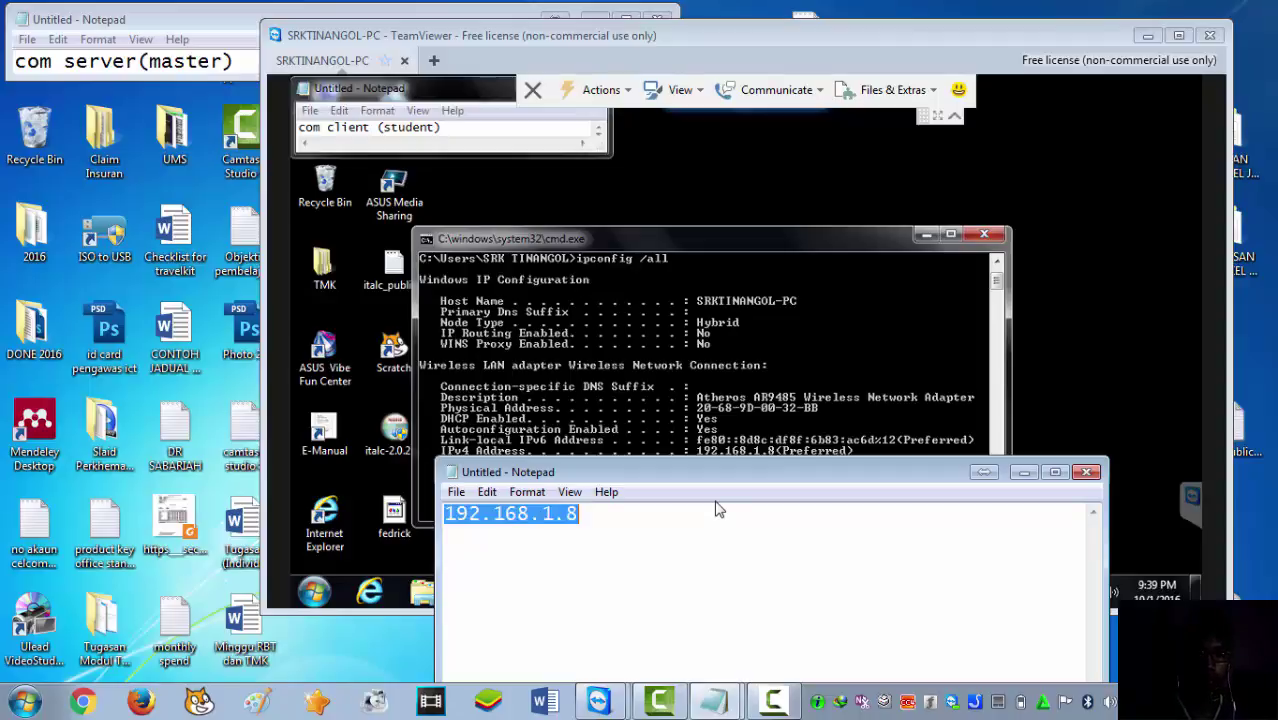
pyautogui.click(1087, 473)
pyautogui.click(766, 356)
pyautogui.click(1025, 472)
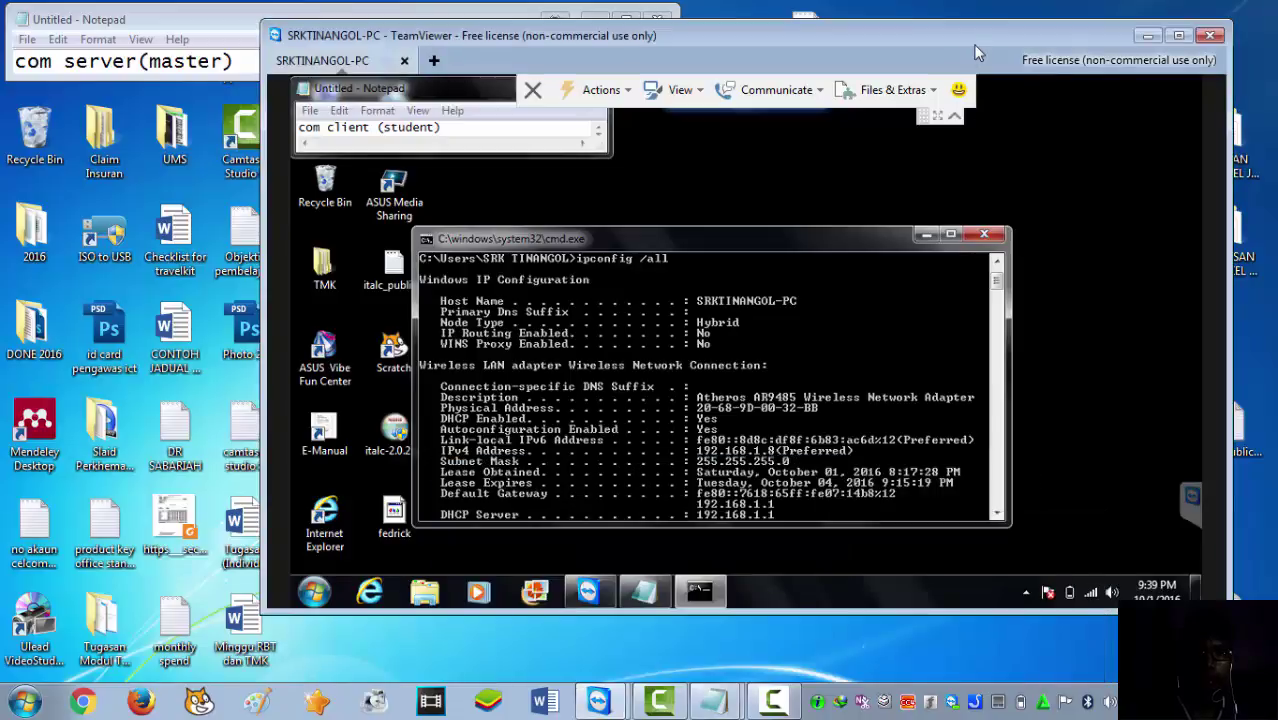
# Close the remote client's Command Prompt, leave the remote session minimized, and start iTALC on the master computer.
pyautogui.click(982, 235)
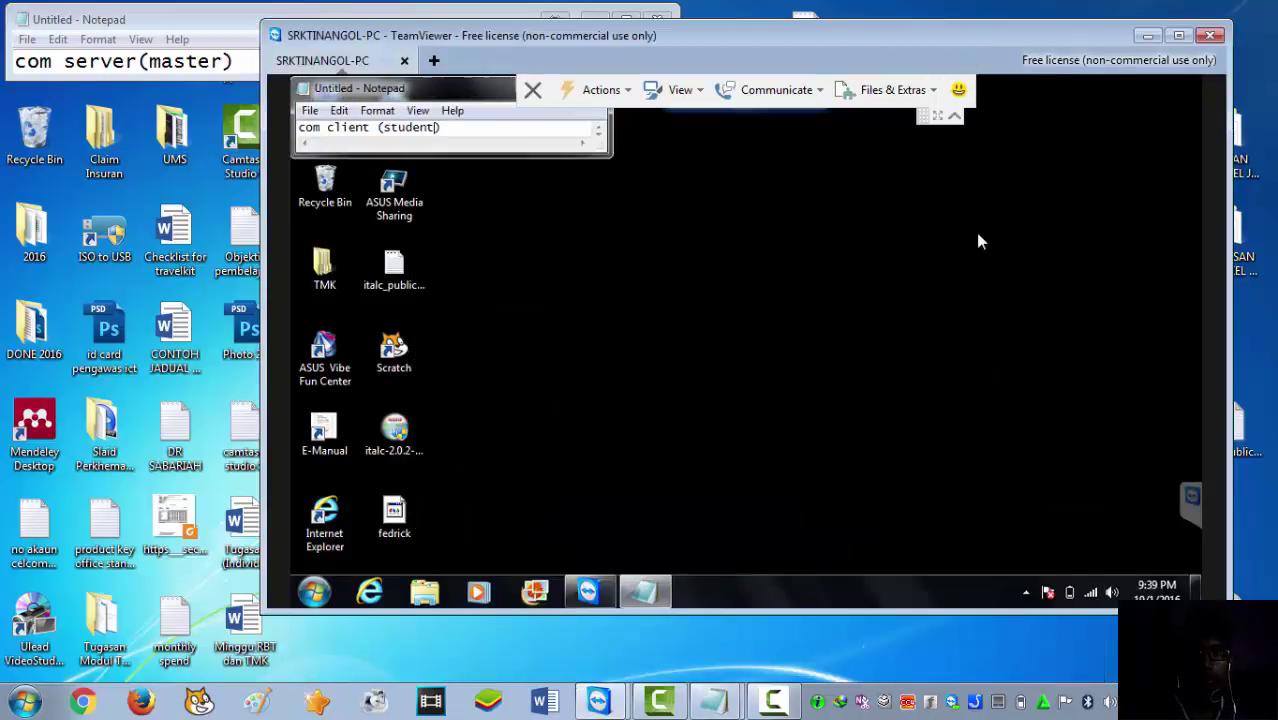
pyautogui.click(1146, 38)
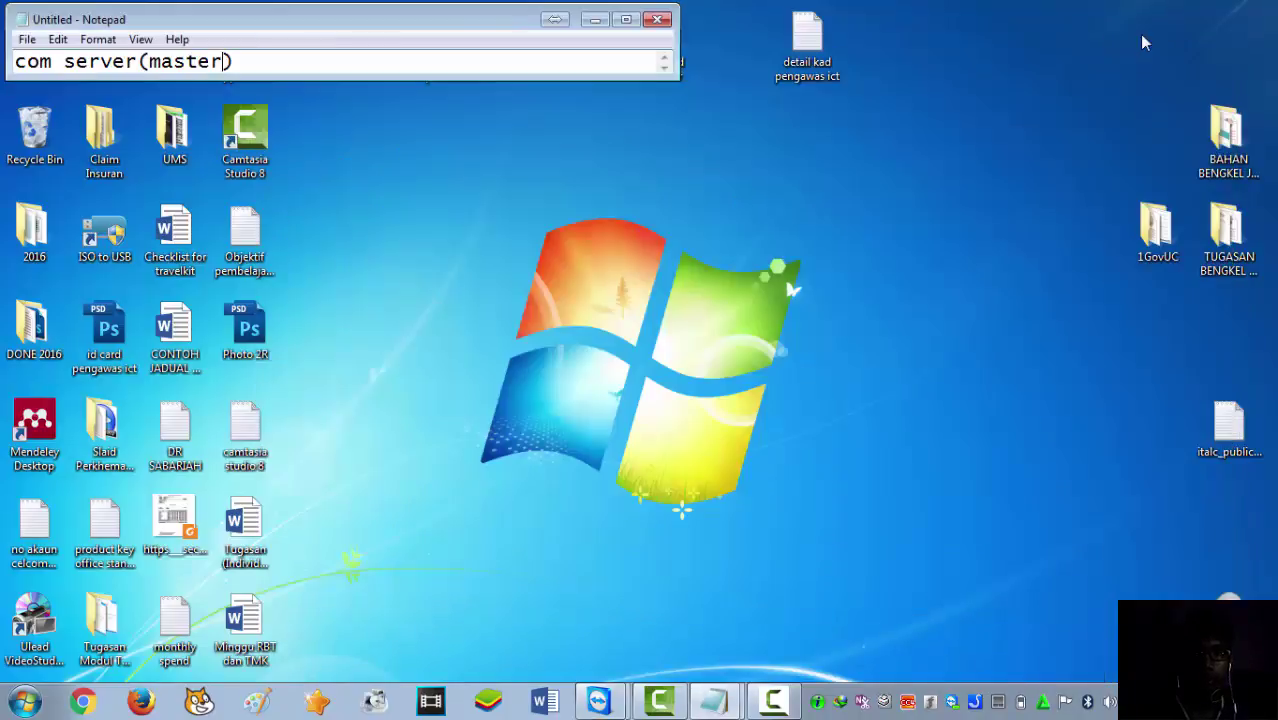
pyautogui.click(24, 702)
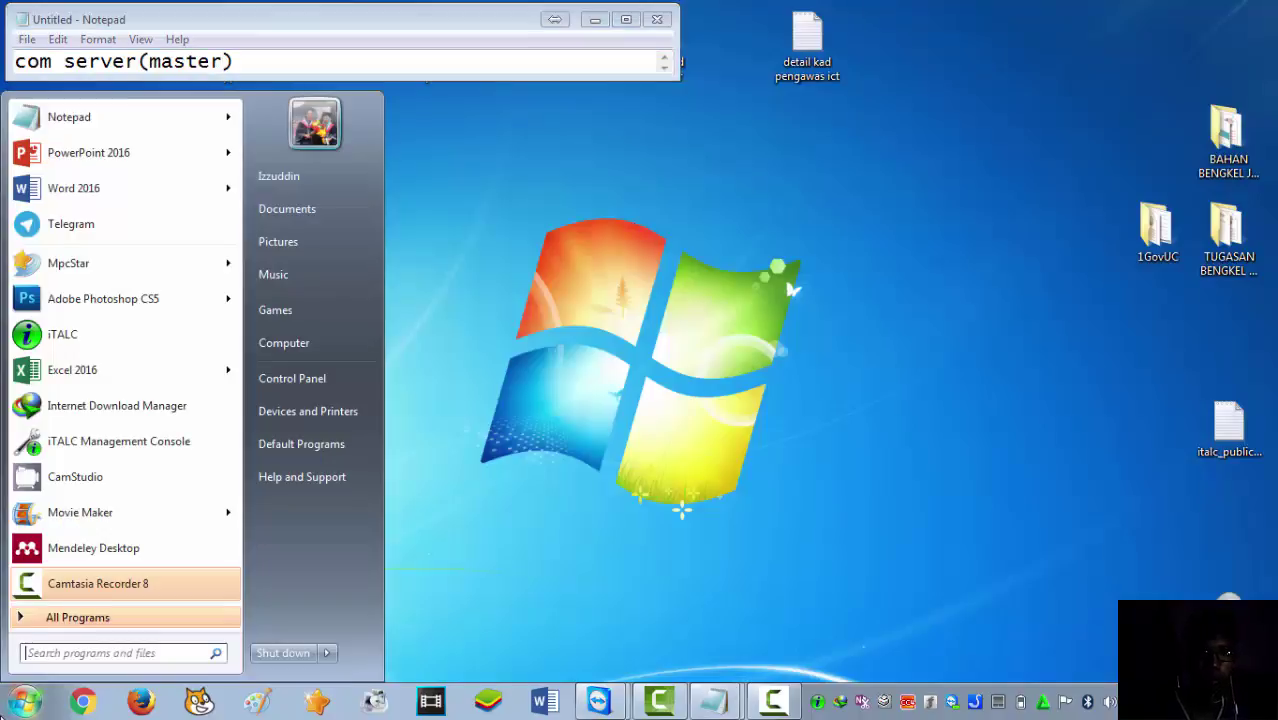
pyautogui.click(108, 338)
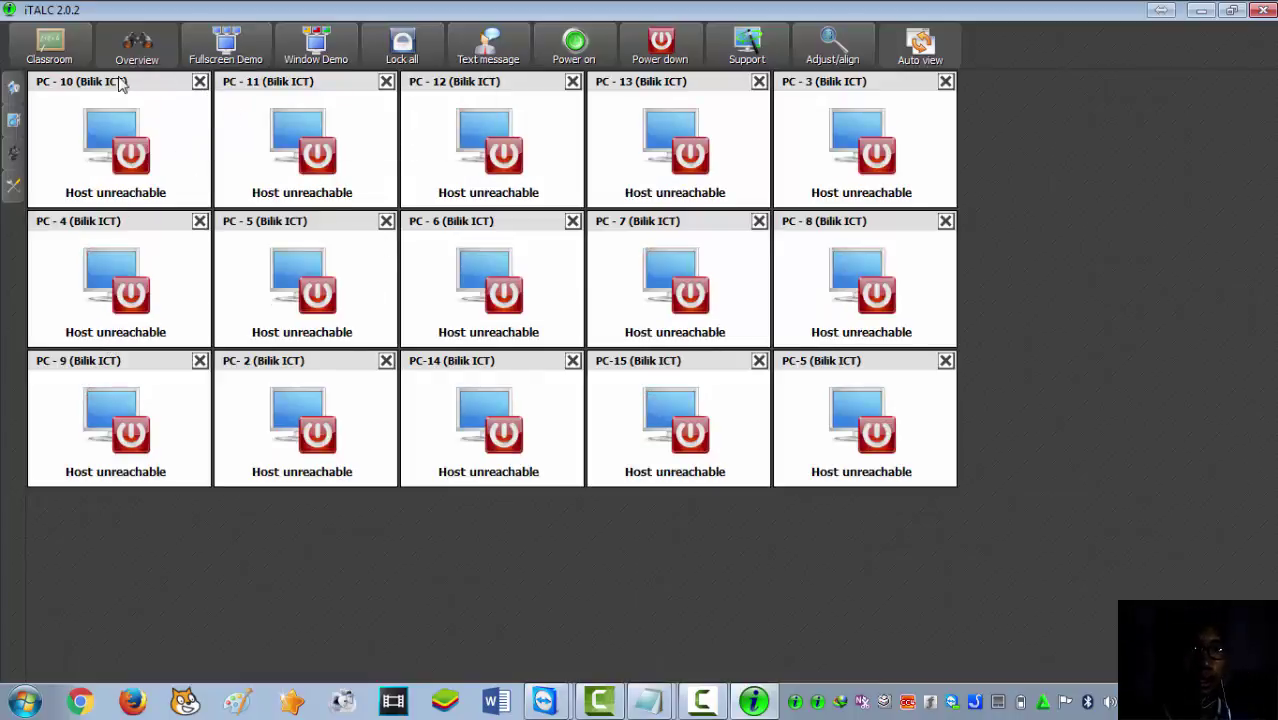
# Open iTALC's Classroom-Manager and collapse the Bilik ICT classroom.
pyautogui.click(58, 58)
pyautogui.click(60, 62)
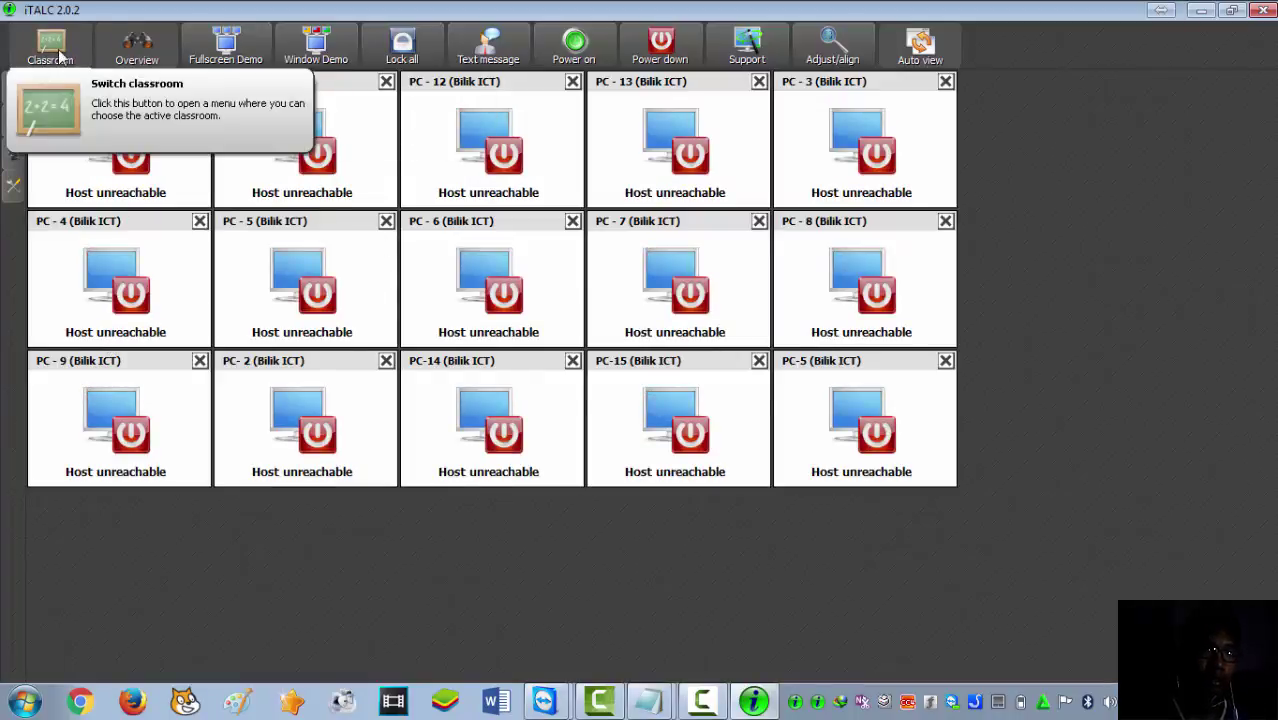
pyautogui.click(57, 60)
pyautogui.click(55, 80)
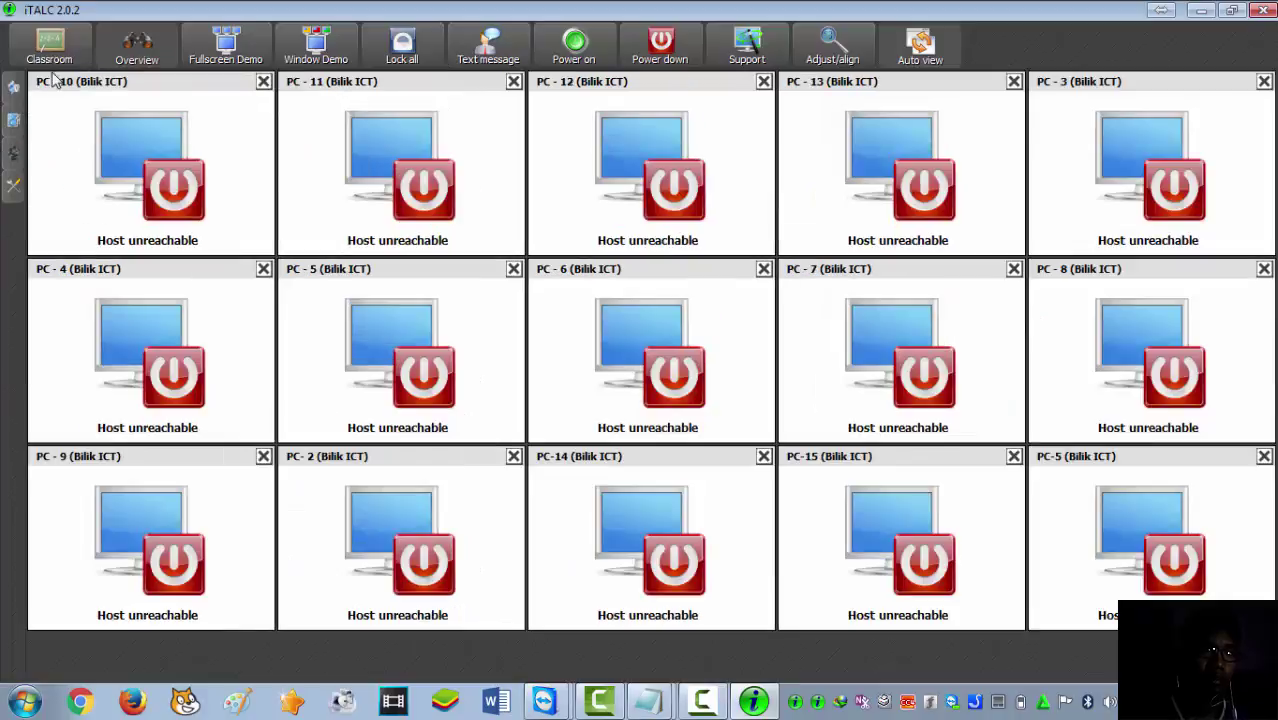
pyautogui.click(15, 93)
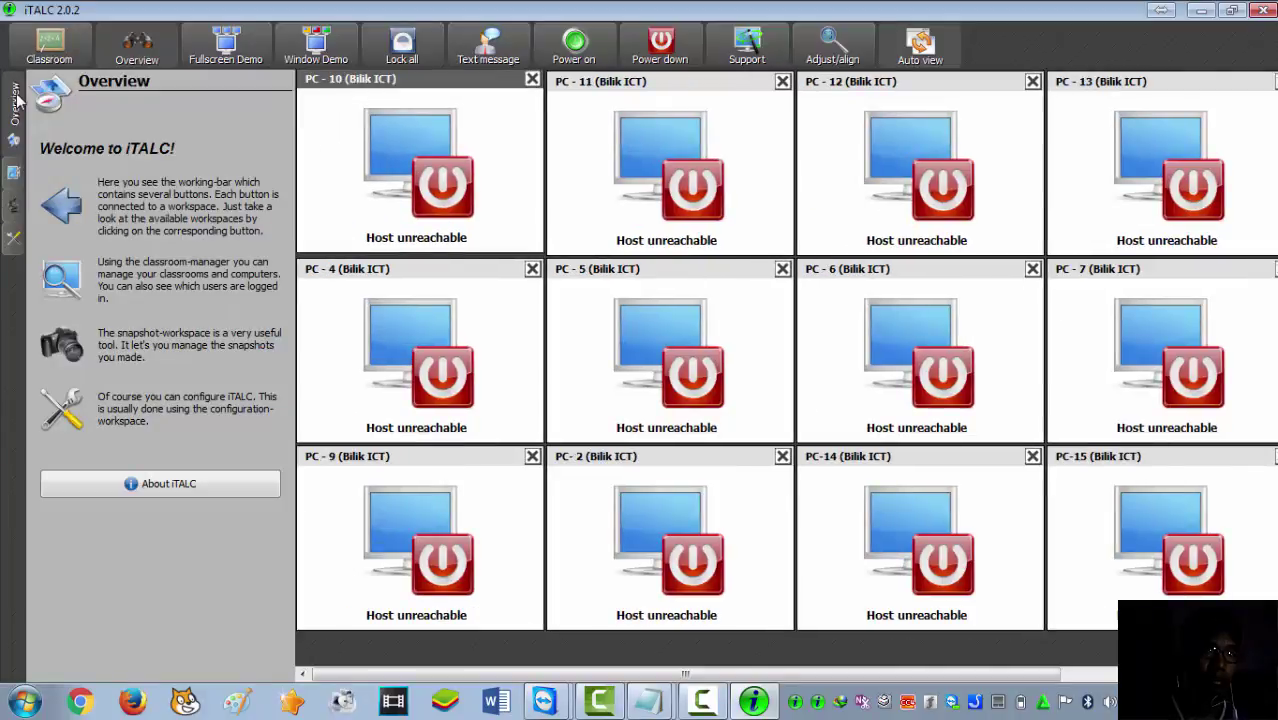
pyautogui.click(15, 183)
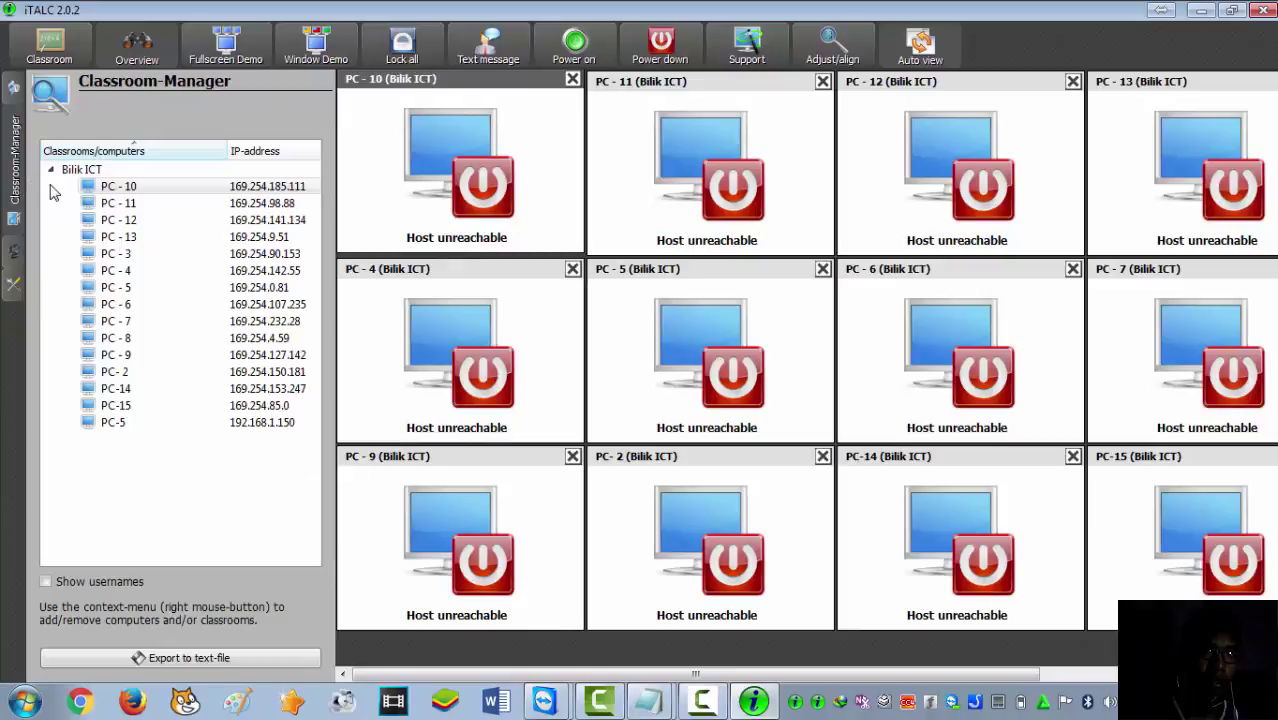
pyautogui.click(52, 170)
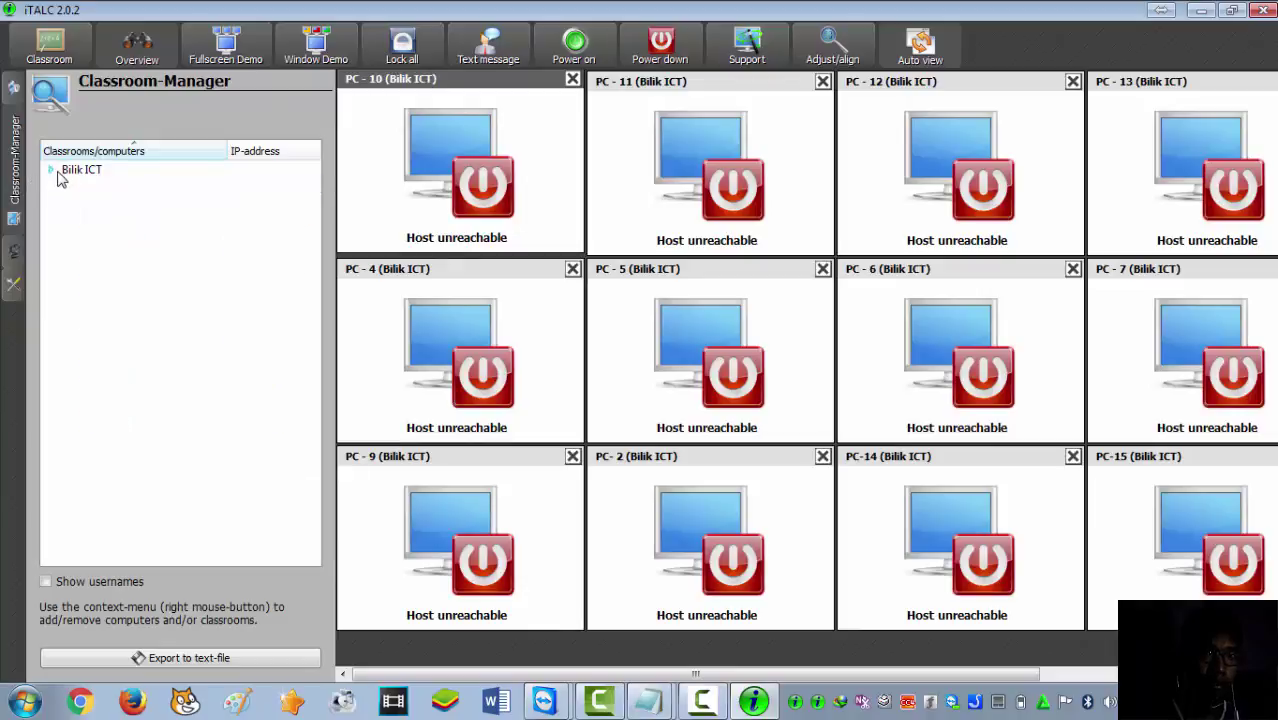
# Add a classroom with the name New classroom in the Classroom-Manager.
pyautogui.rightClick(113, 243)
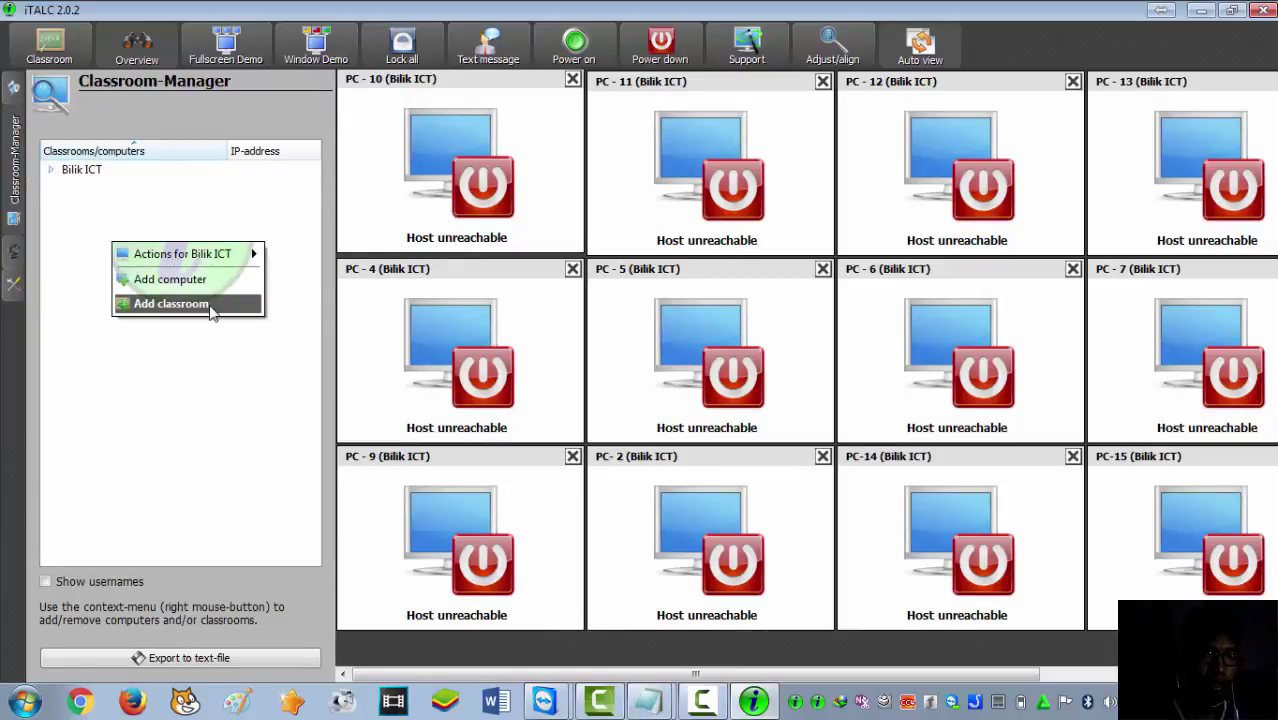
pyautogui.click(171, 304)
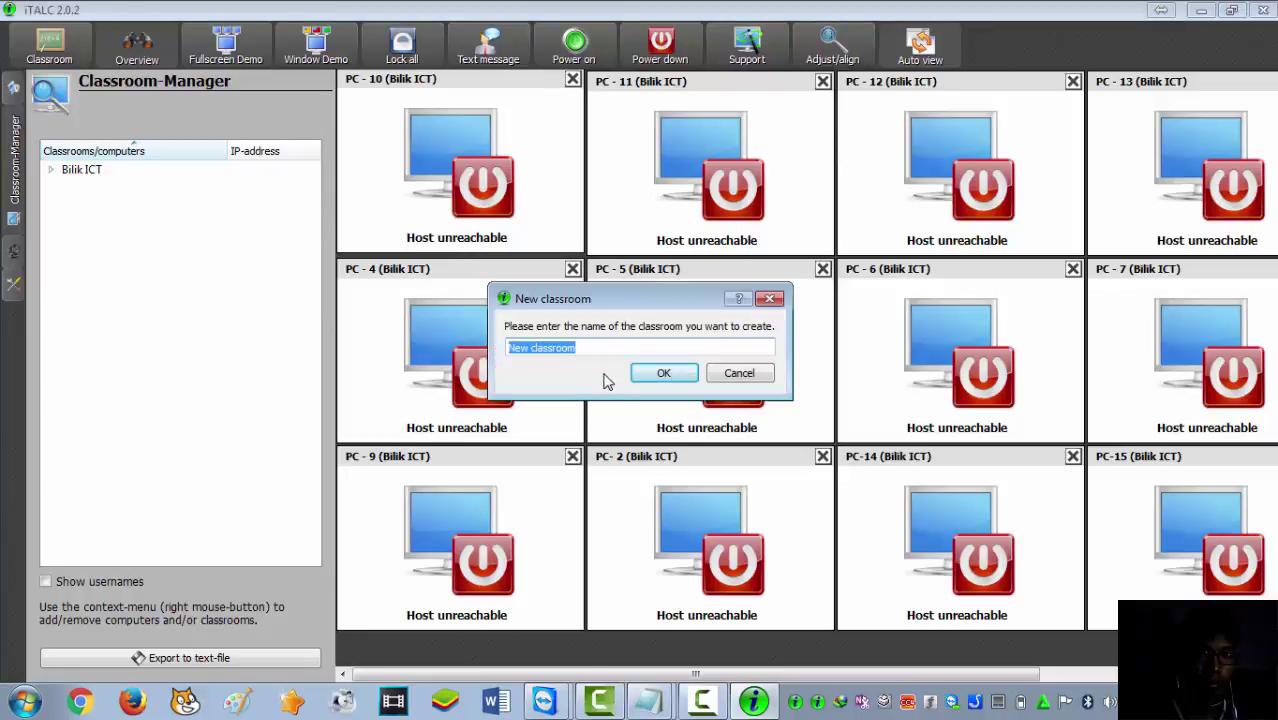
pyautogui.click(664, 380)
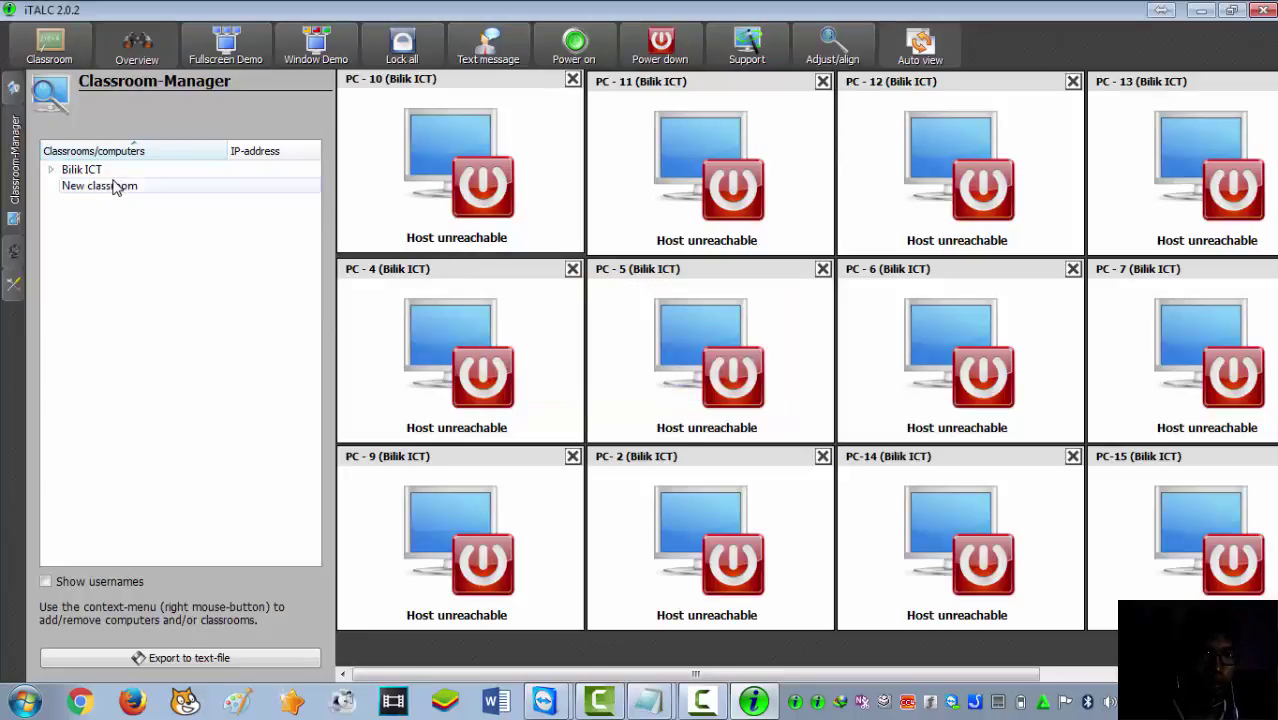
# Add a student computer named PC 1 with IP 192.168.1.8 to New classroom, leaving the MAC address empty.
pyautogui.click(115, 187)
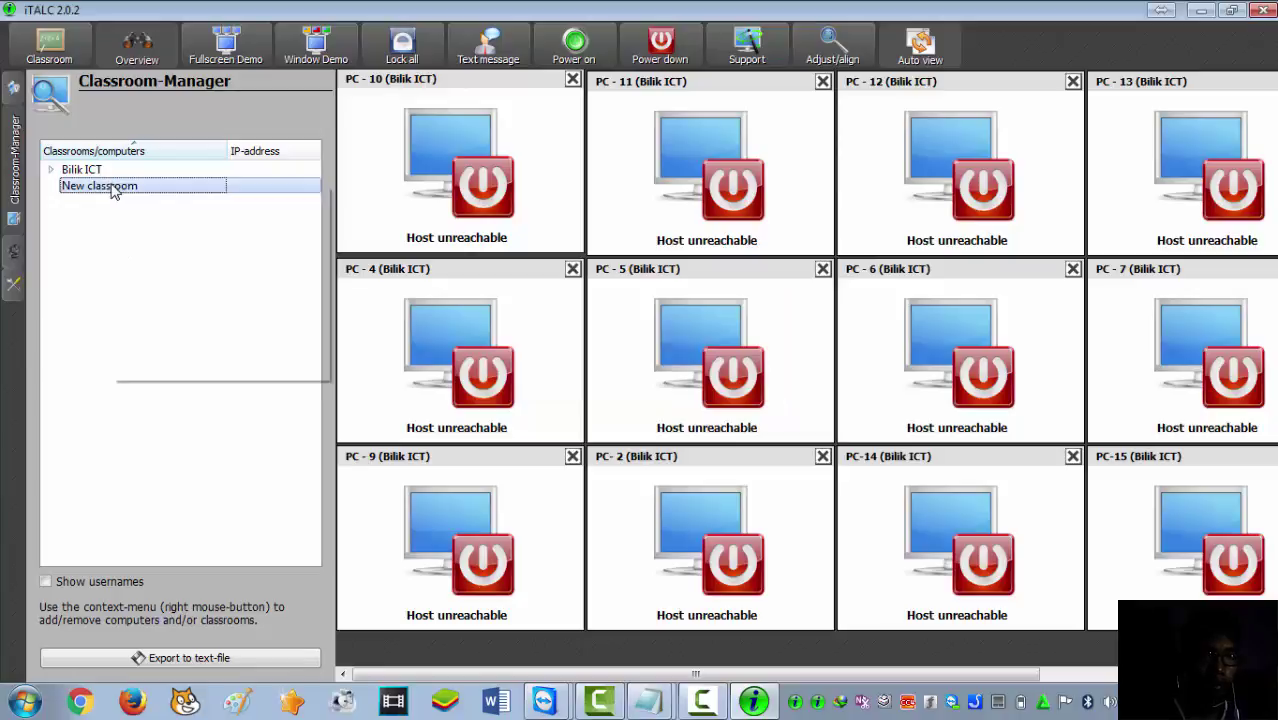
pyautogui.rightClick(112, 187)
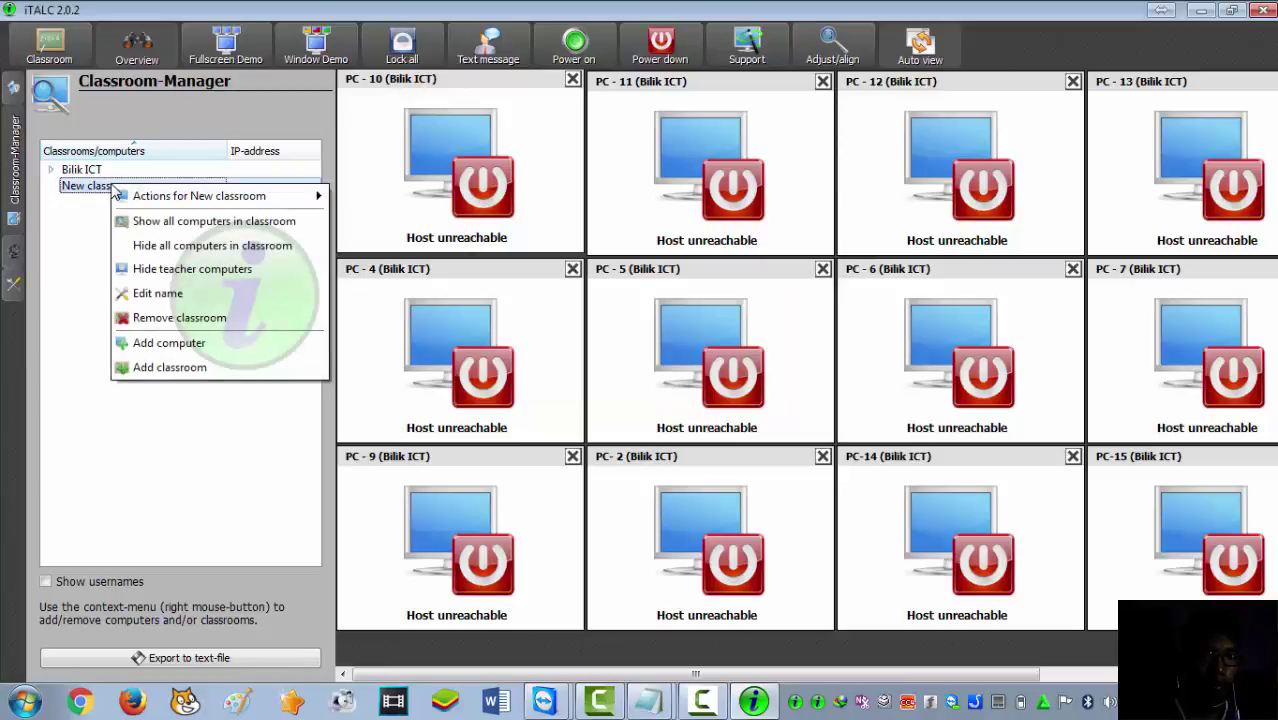
pyautogui.click(226, 343)
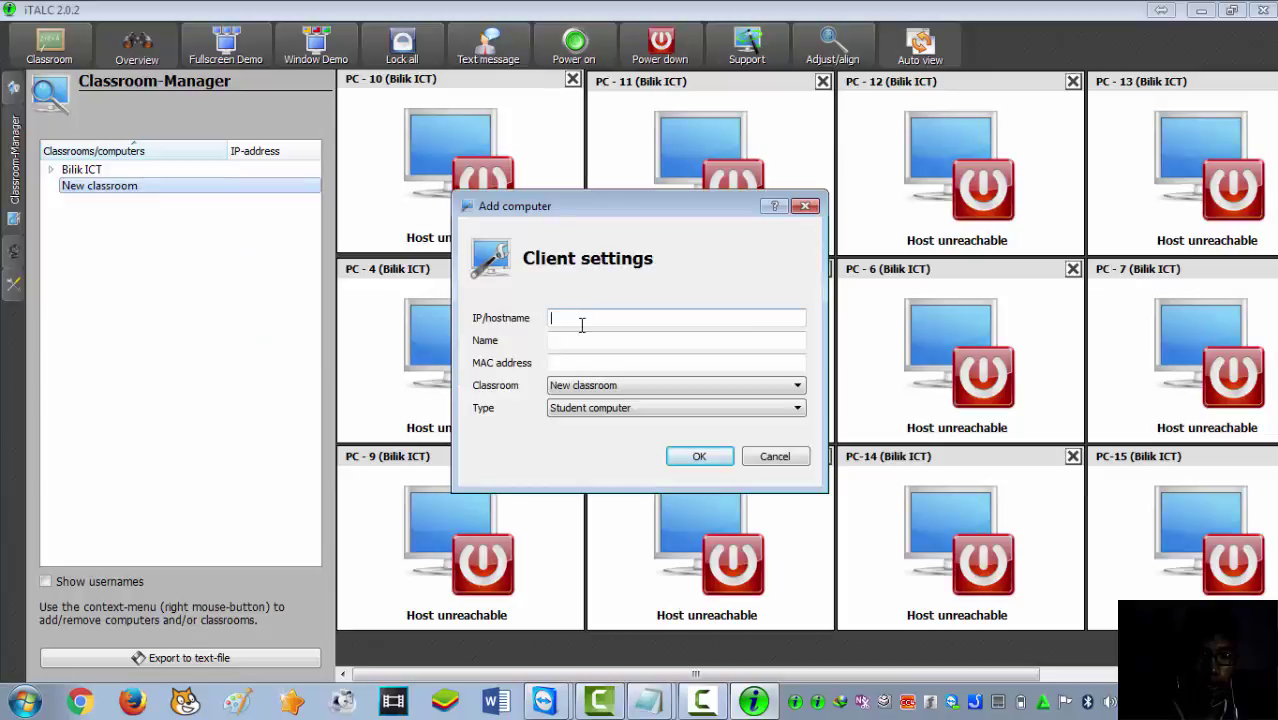
pyautogui.write('192.168.1.8')
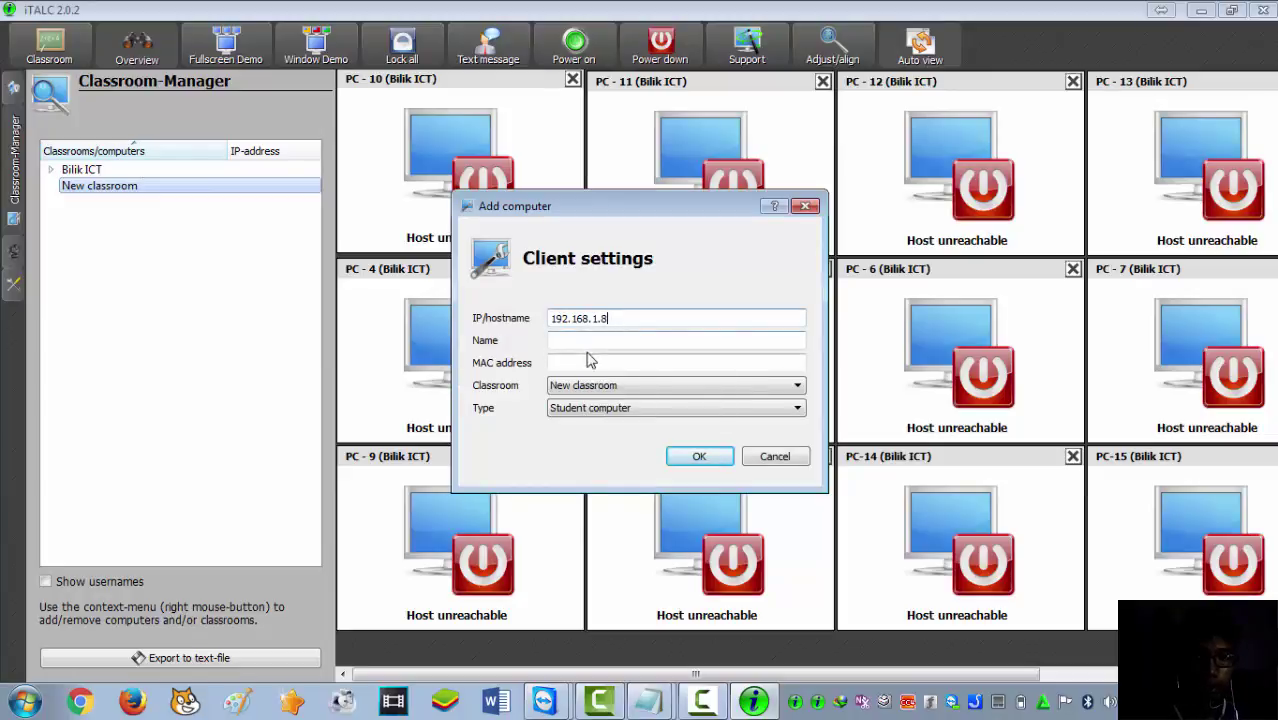
pyautogui.click(589, 341)
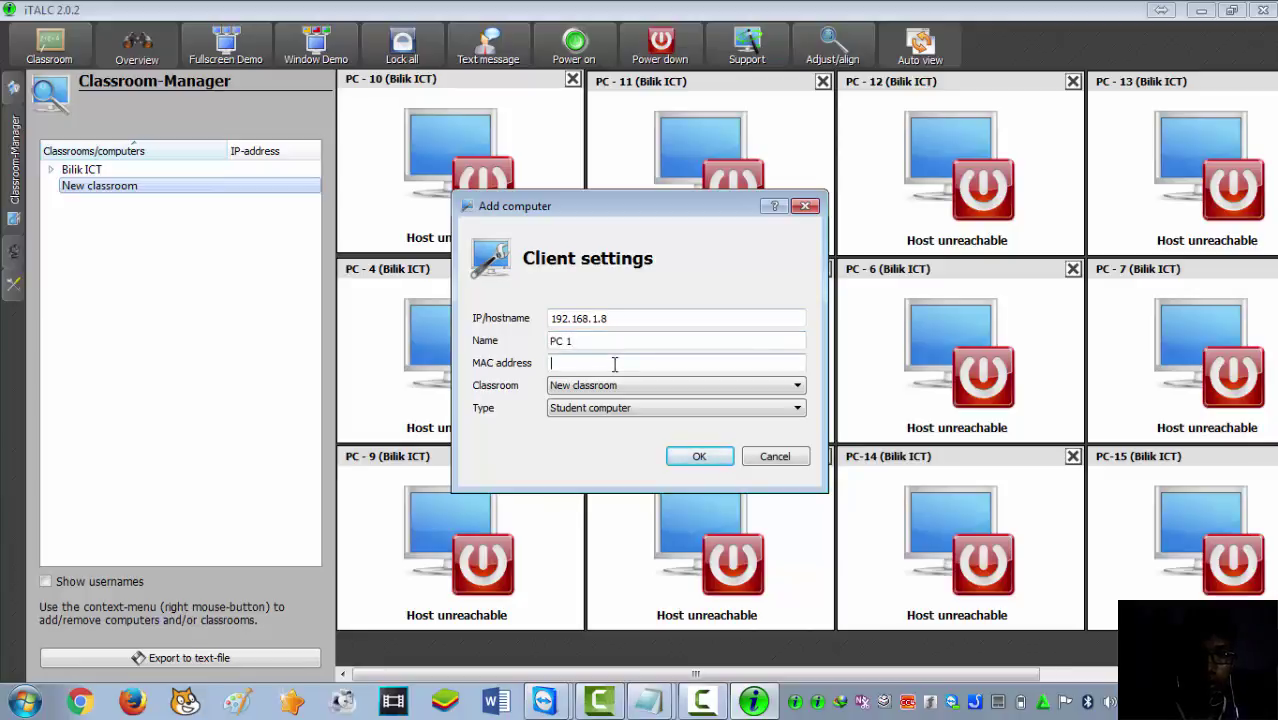
pyautogui.click(692, 458)
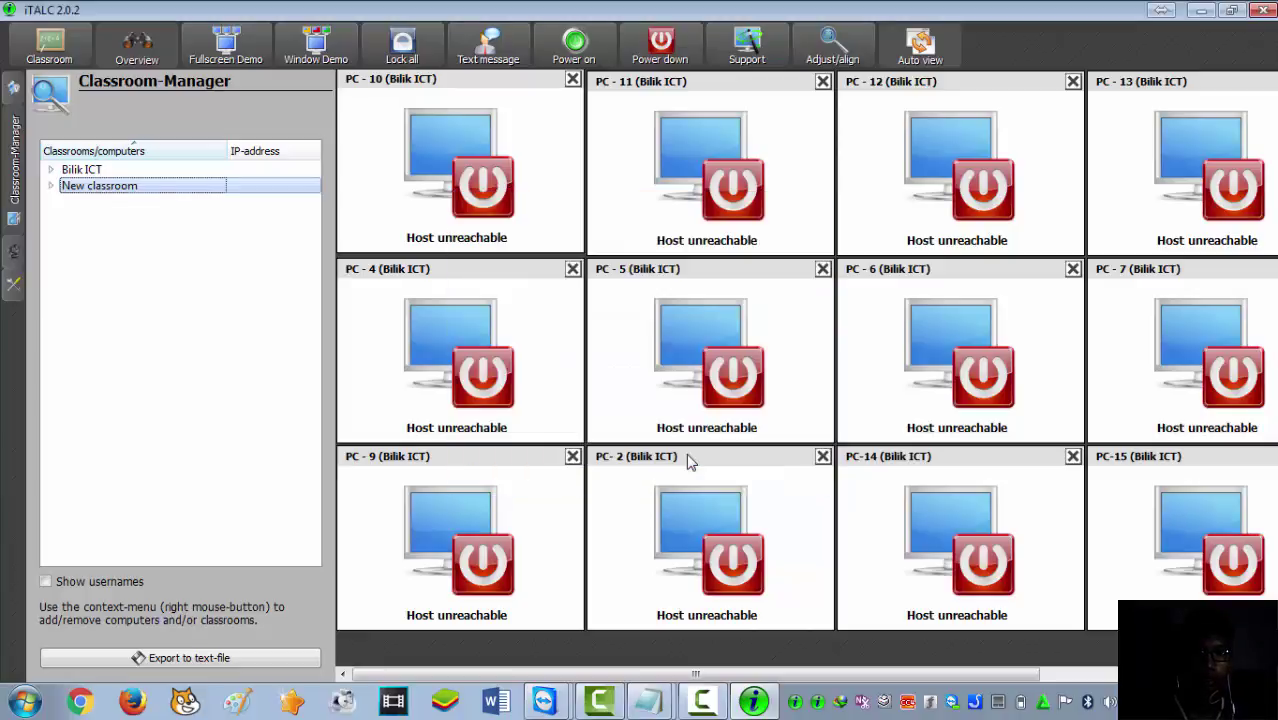
# Expand New classroom and show PC 1 in the client overview.
pyautogui.doubleClick(86, 193)
pyautogui.doubleClick(102, 204)
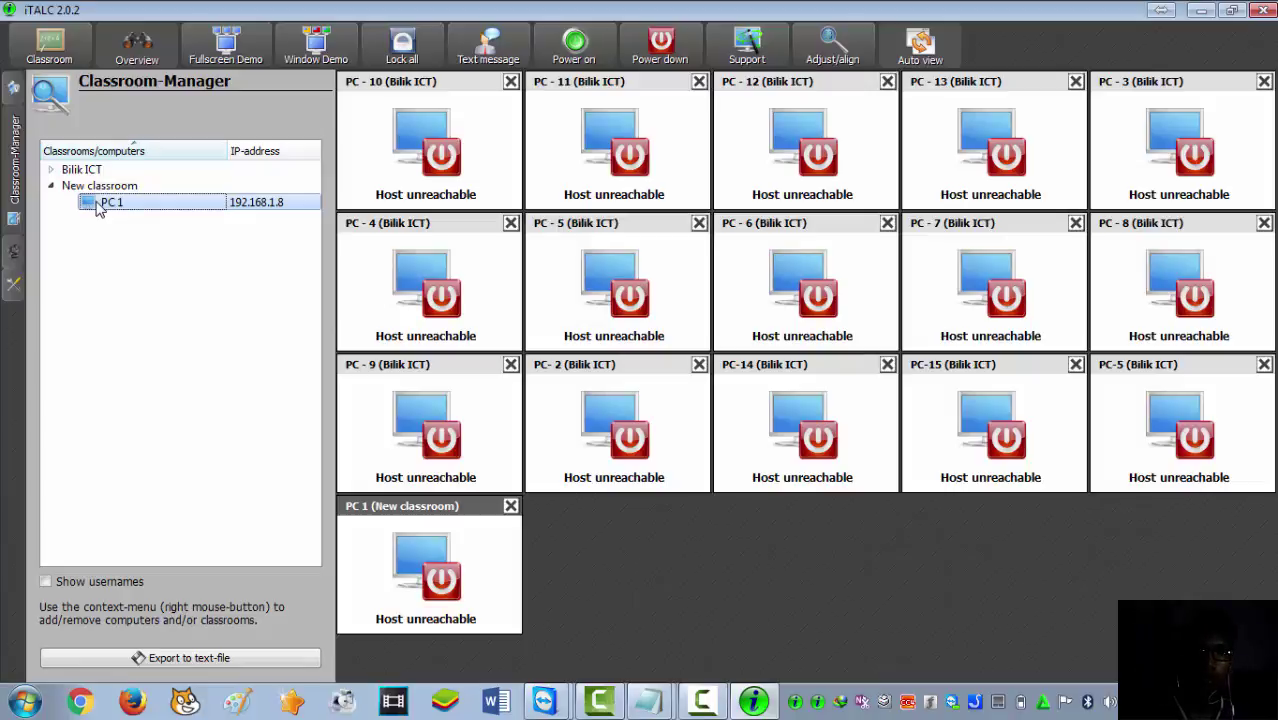
pyautogui.doubleClick(95, 207)
pyautogui.doubleClick(95, 207)
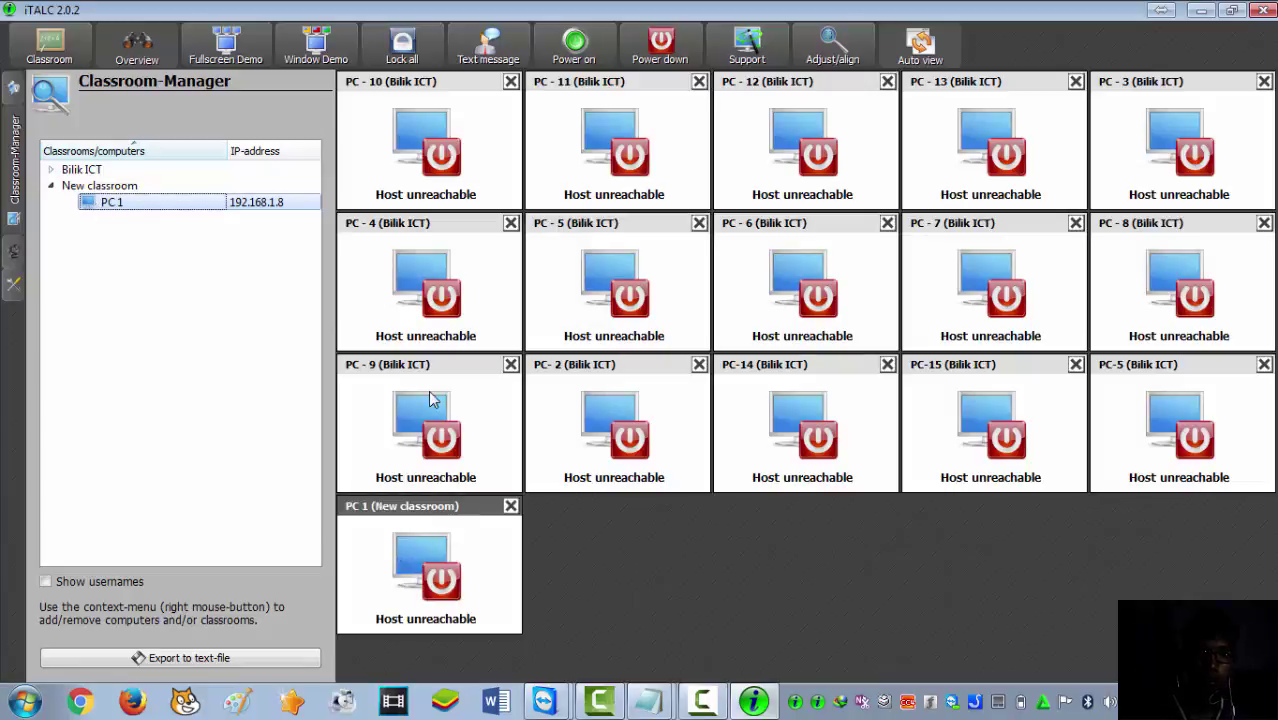
# Hide all computers of the Bilik ICT classroom from the client overview and collapse that classroom.
pyautogui.click(52, 171)
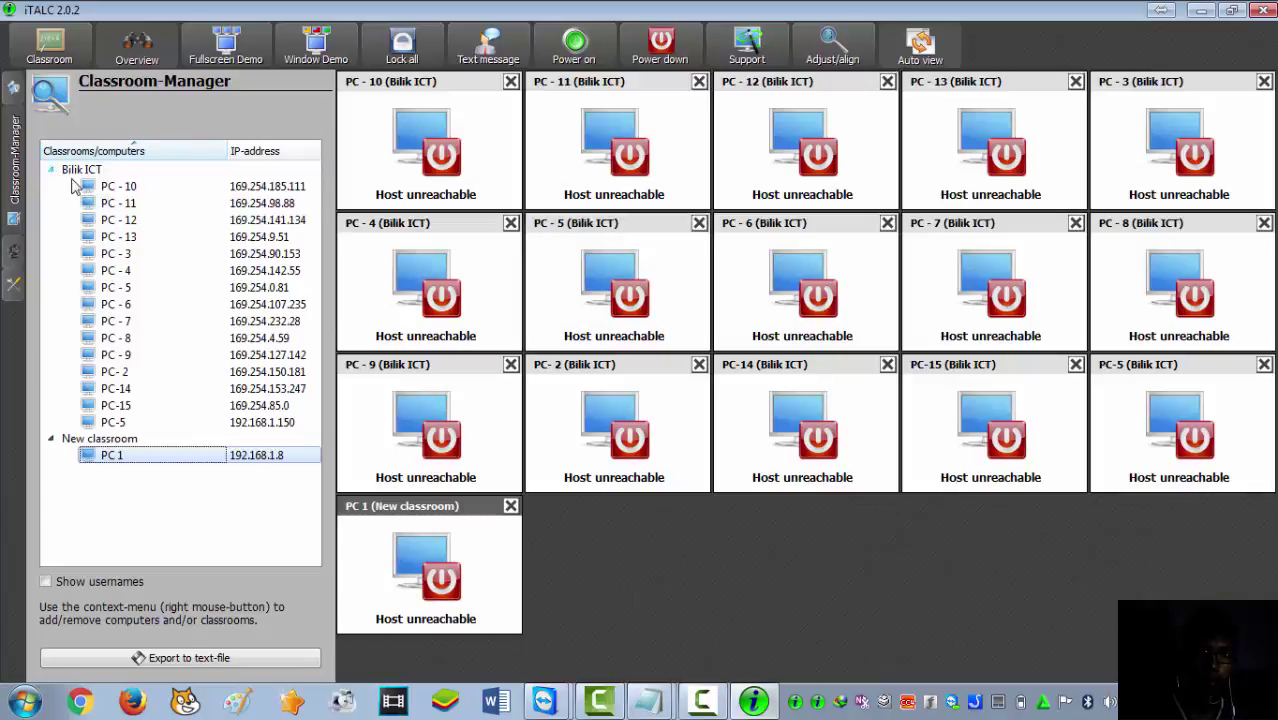
pyautogui.rightClick(83, 171)
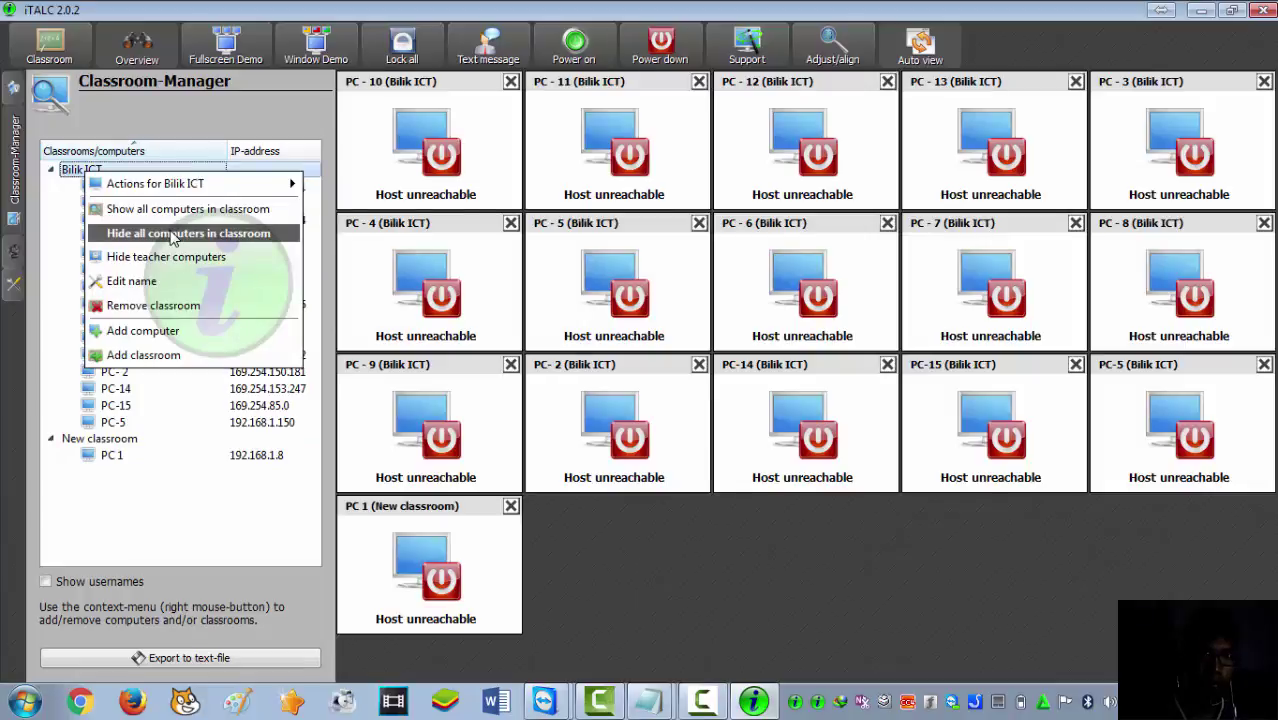
pyautogui.click(170, 233)
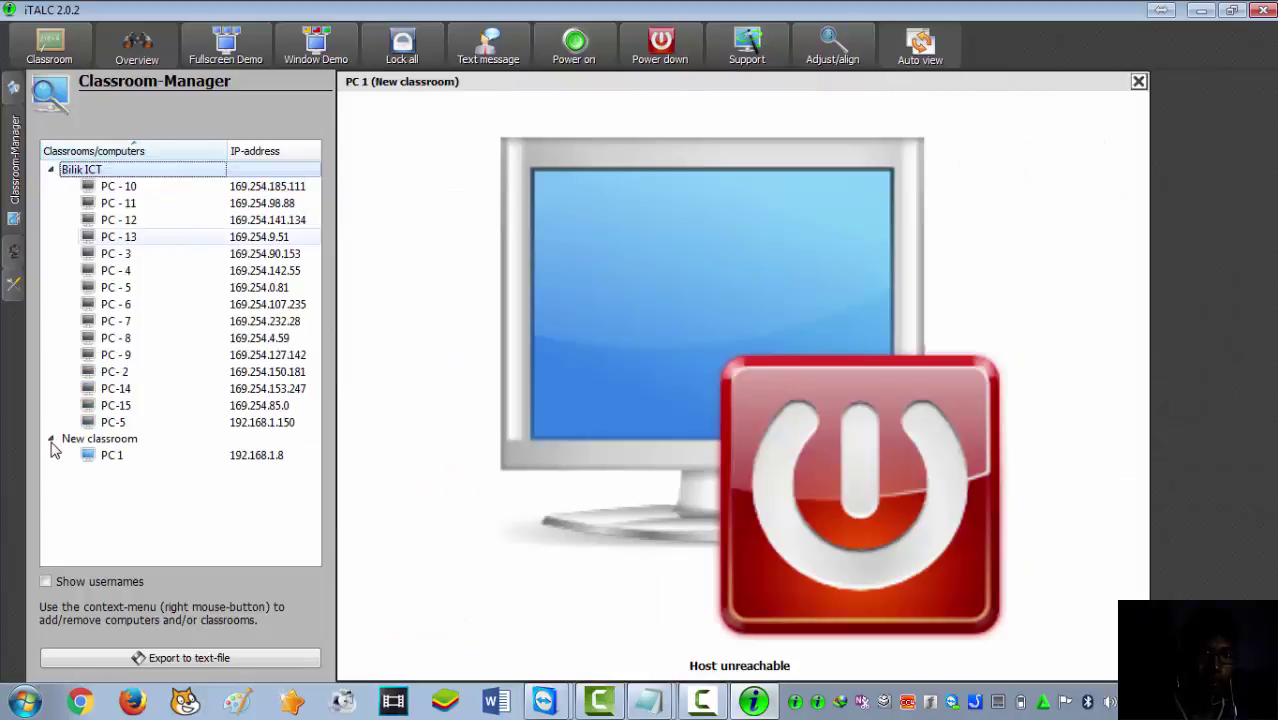
pyautogui.click(51, 171)
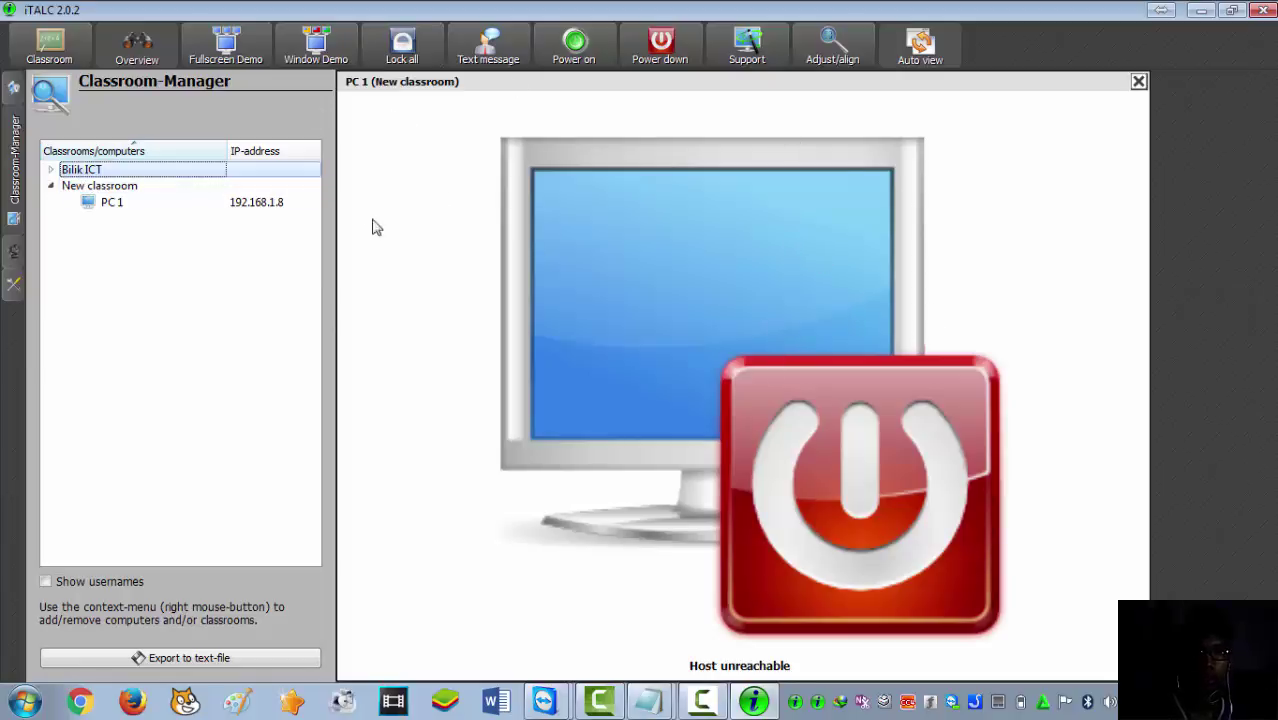
# Select PC 1, switch to the student computer's TeamViewer session and check its hidden notification icons for iTALC.
pyautogui.click(98, 210)
pyautogui.click(98, 210)
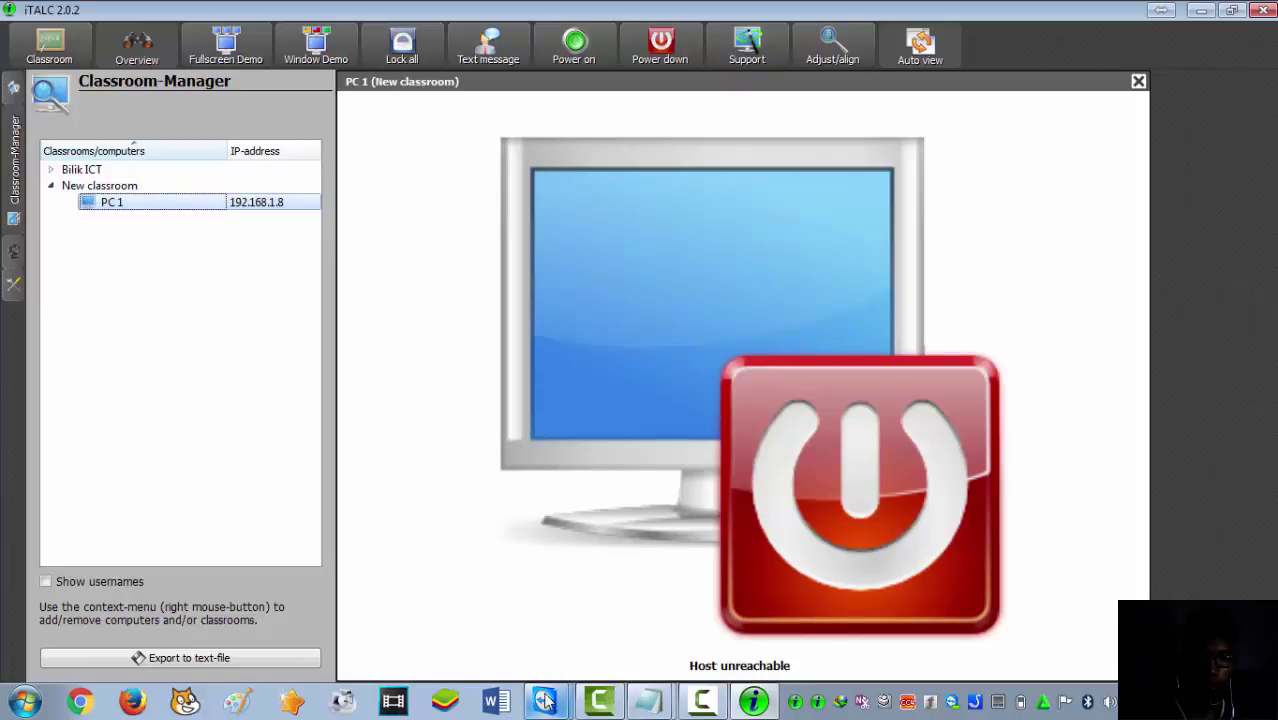
pyautogui.moveTo(599, 706)
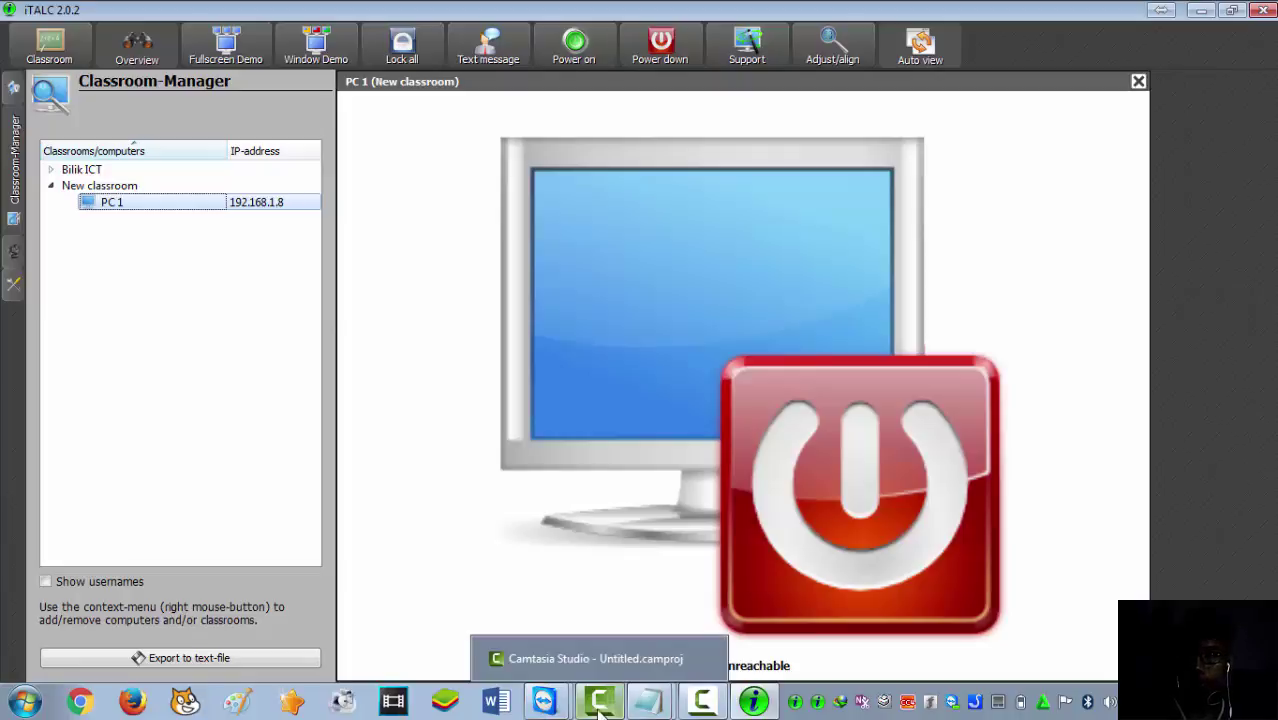
pyautogui.moveTo(661, 713)
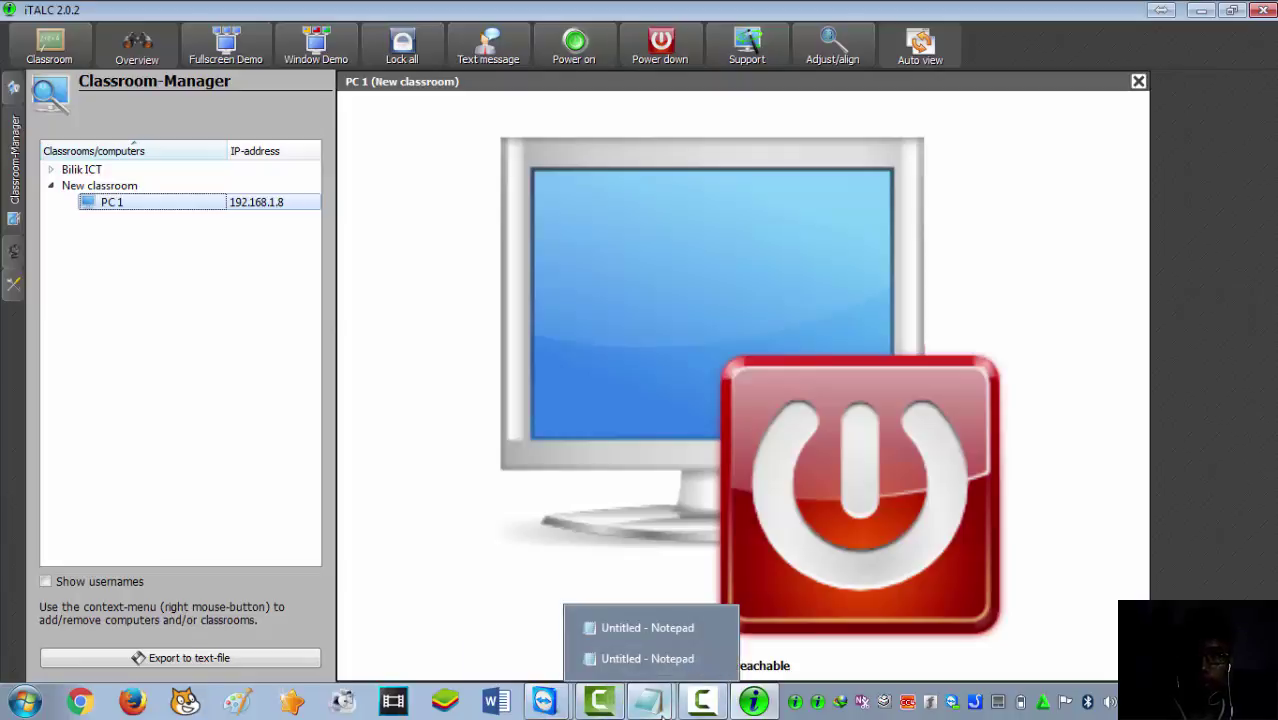
pyautogui.click(612, 698)
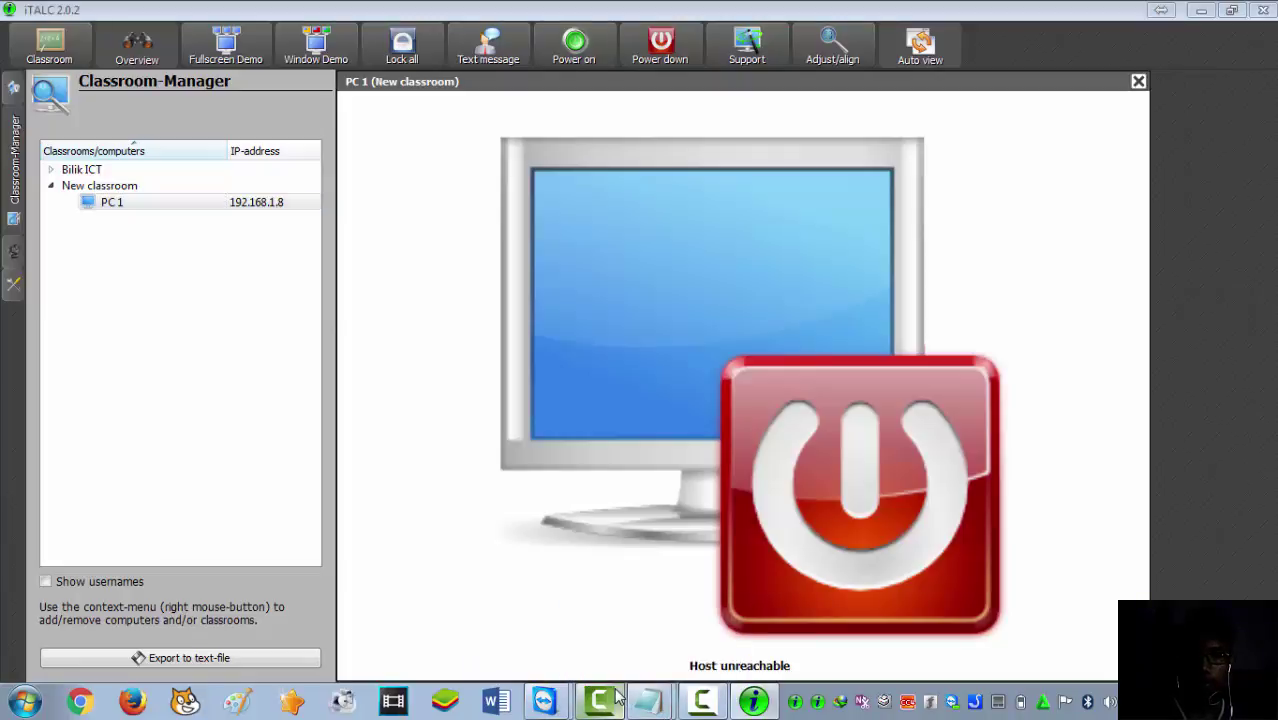
pyautogui.click(622, 695)
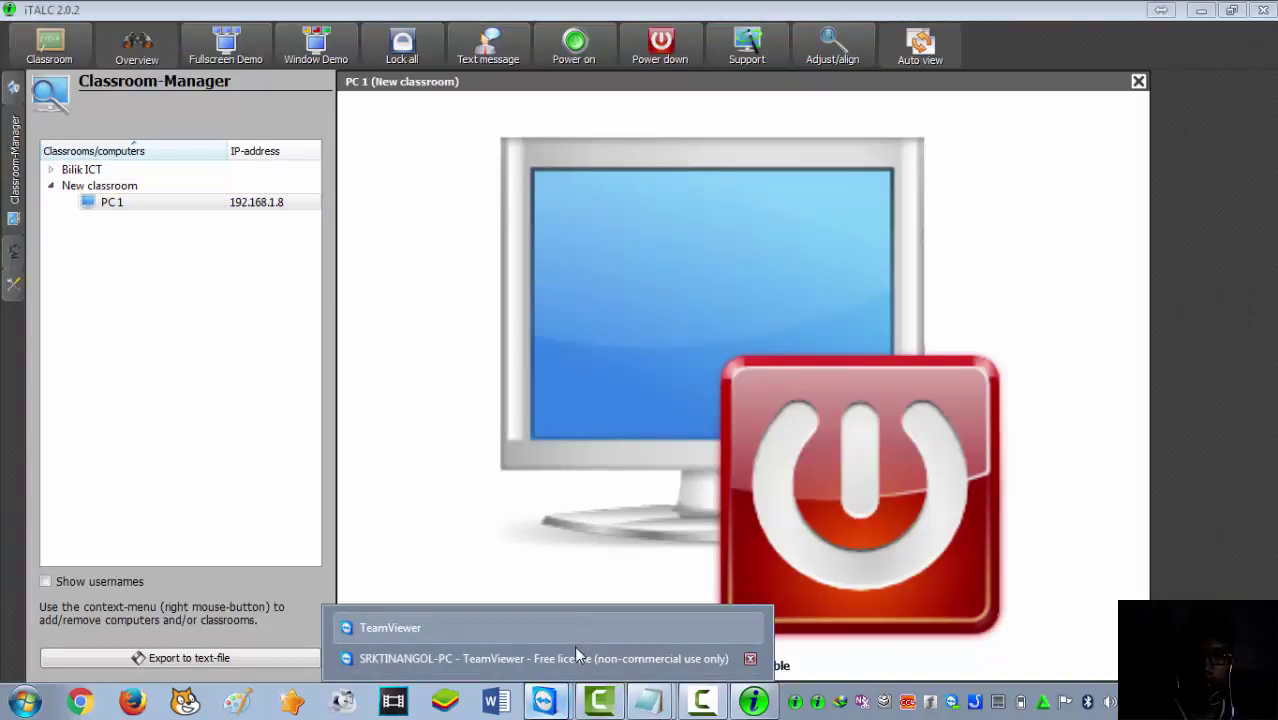
pyautogui.click(576, 652)
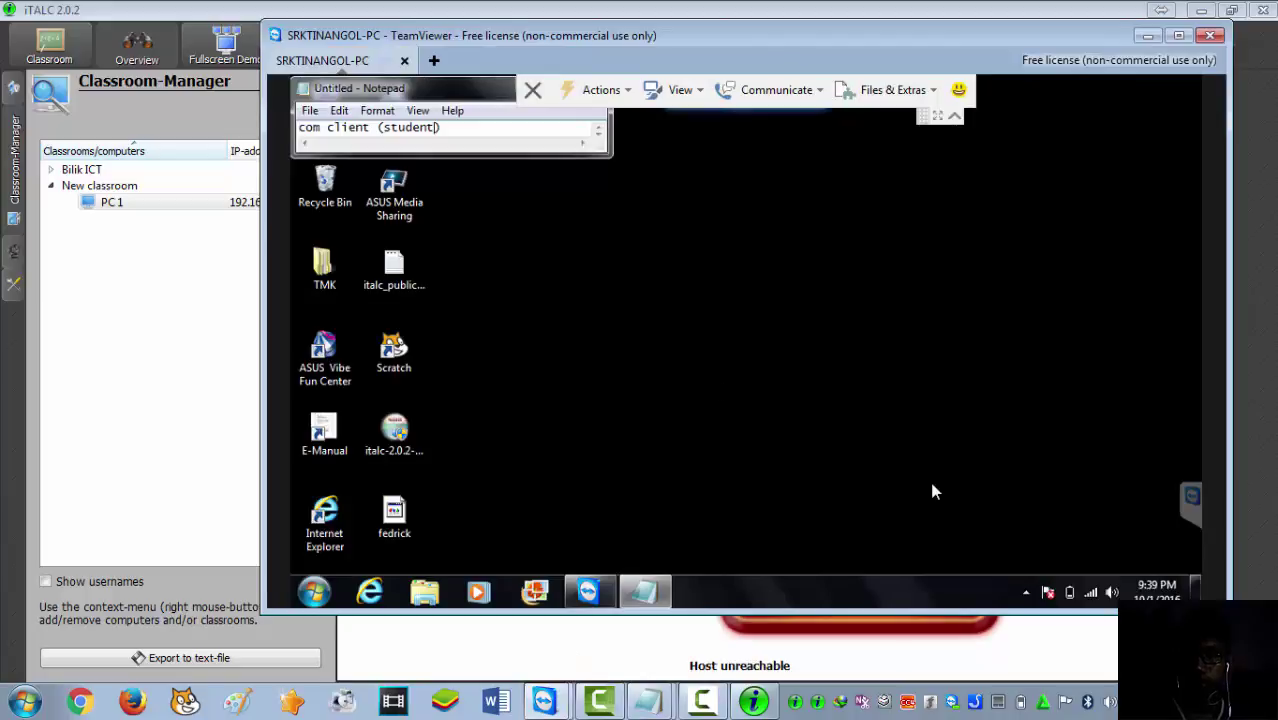
pyautogui.click(1026, 592)
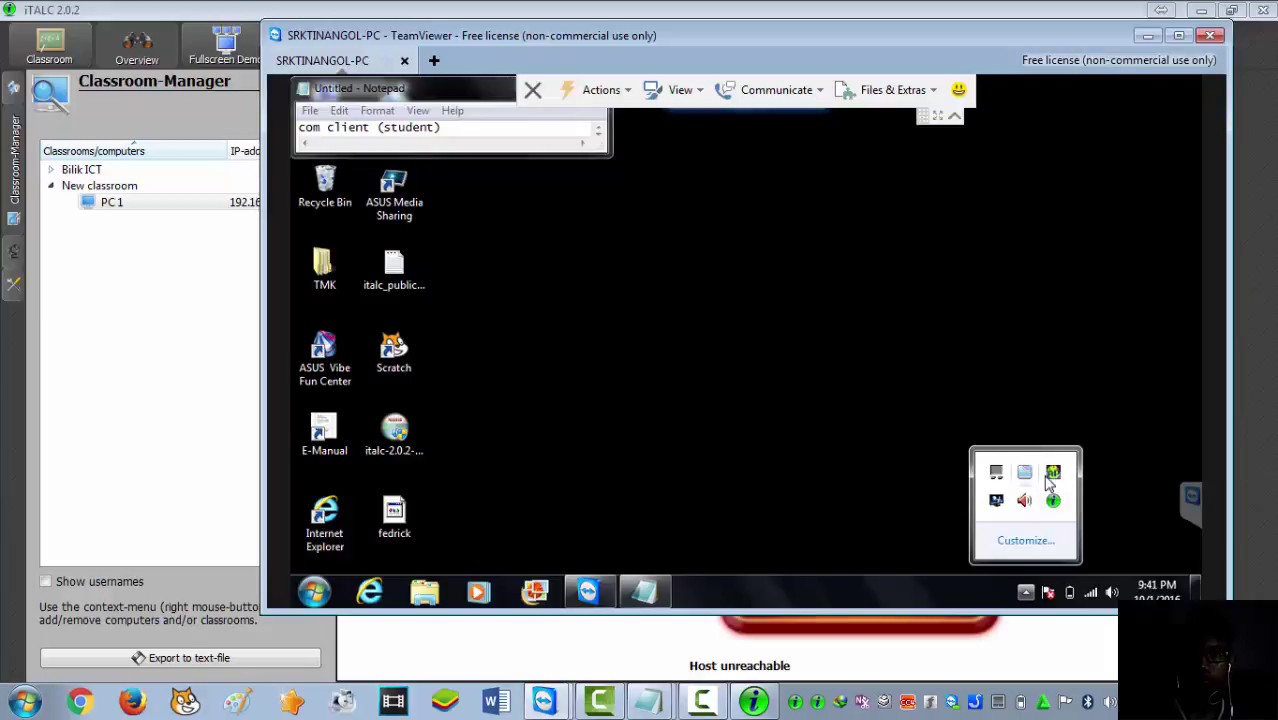
pyautogui.click(625, 352)
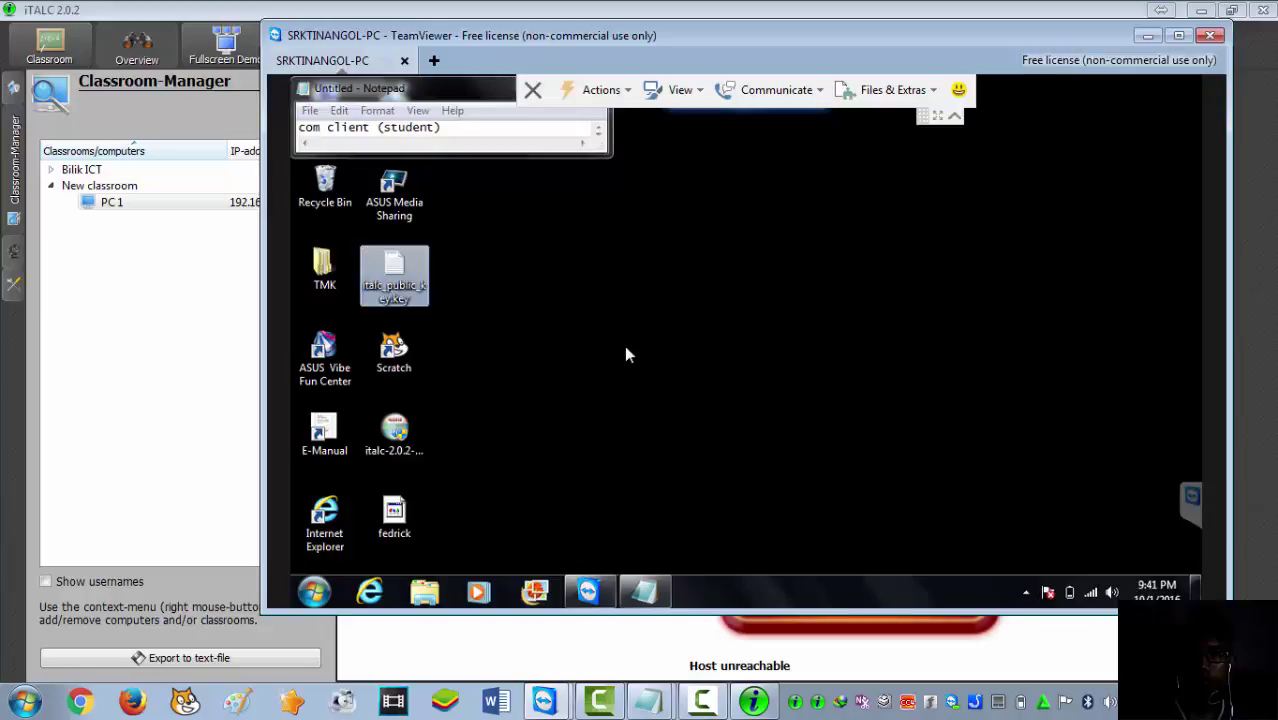
# Open the iTALC Management Console on the student computer to review its Authentication settings, and close it.
pyautogui.click(318, 596)
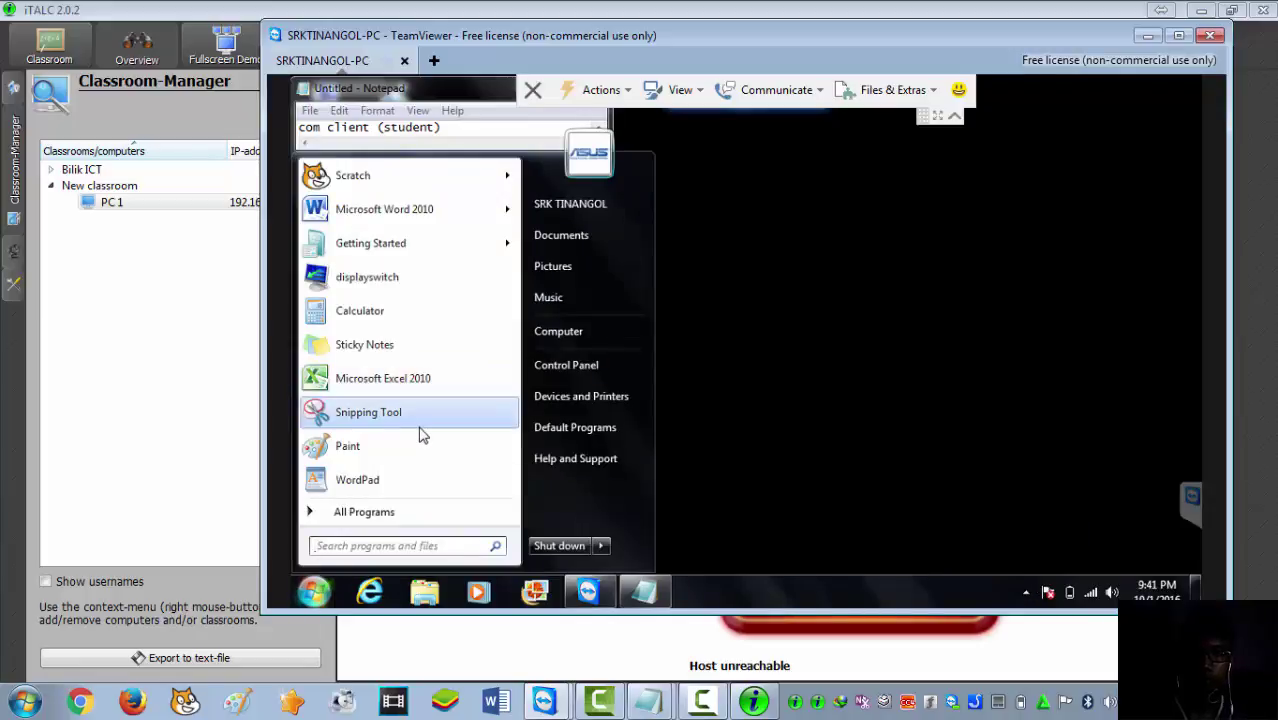
pyautogui.write('italc')
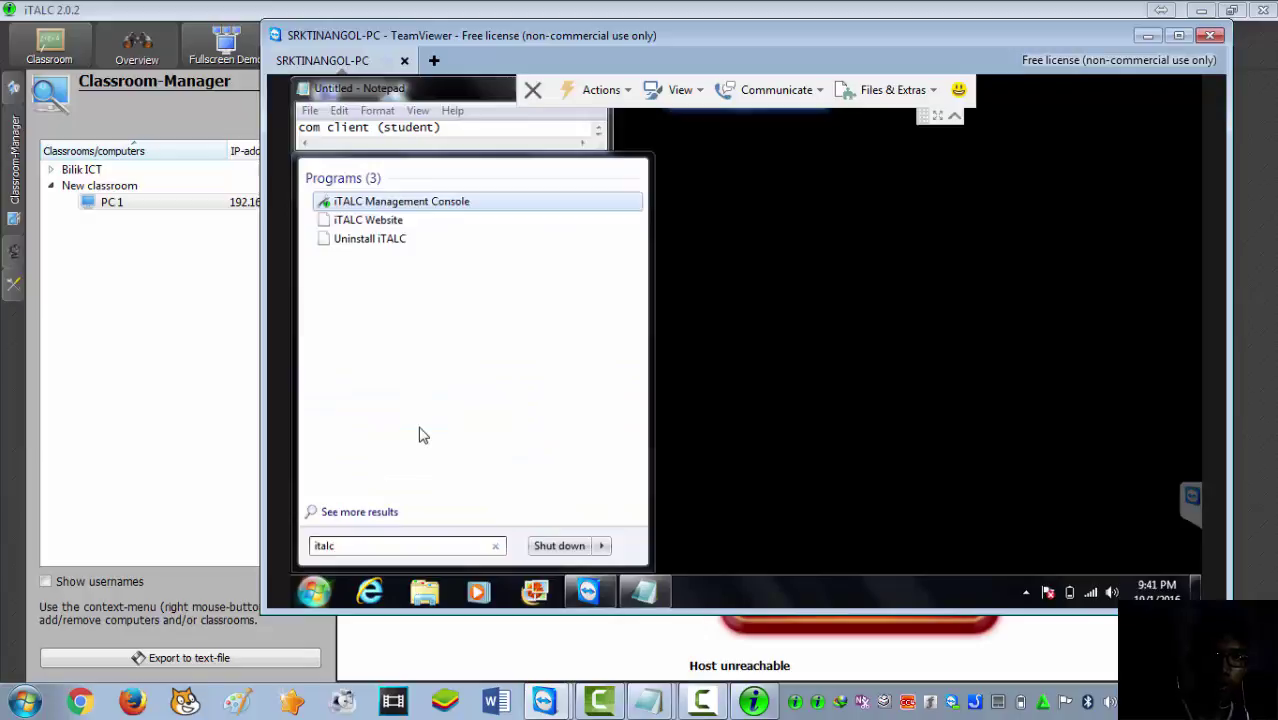
pyautogui.press('Return')
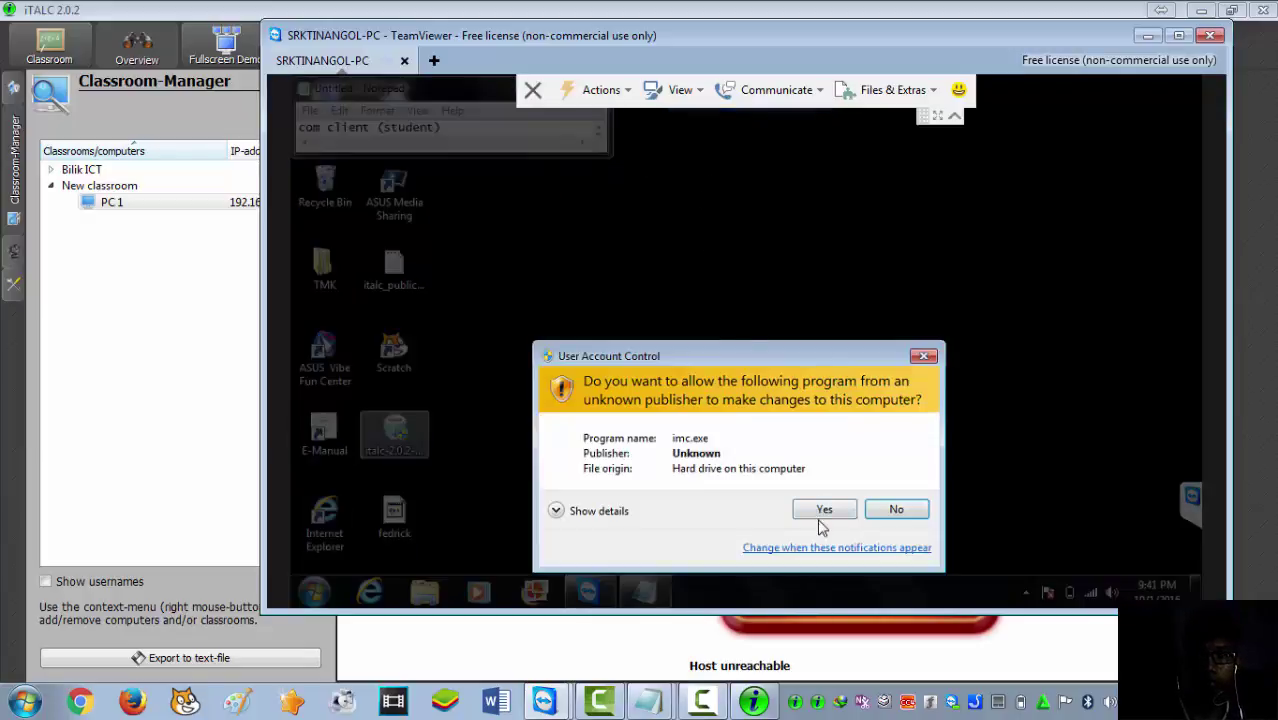
pyautogui.click(822, 513)
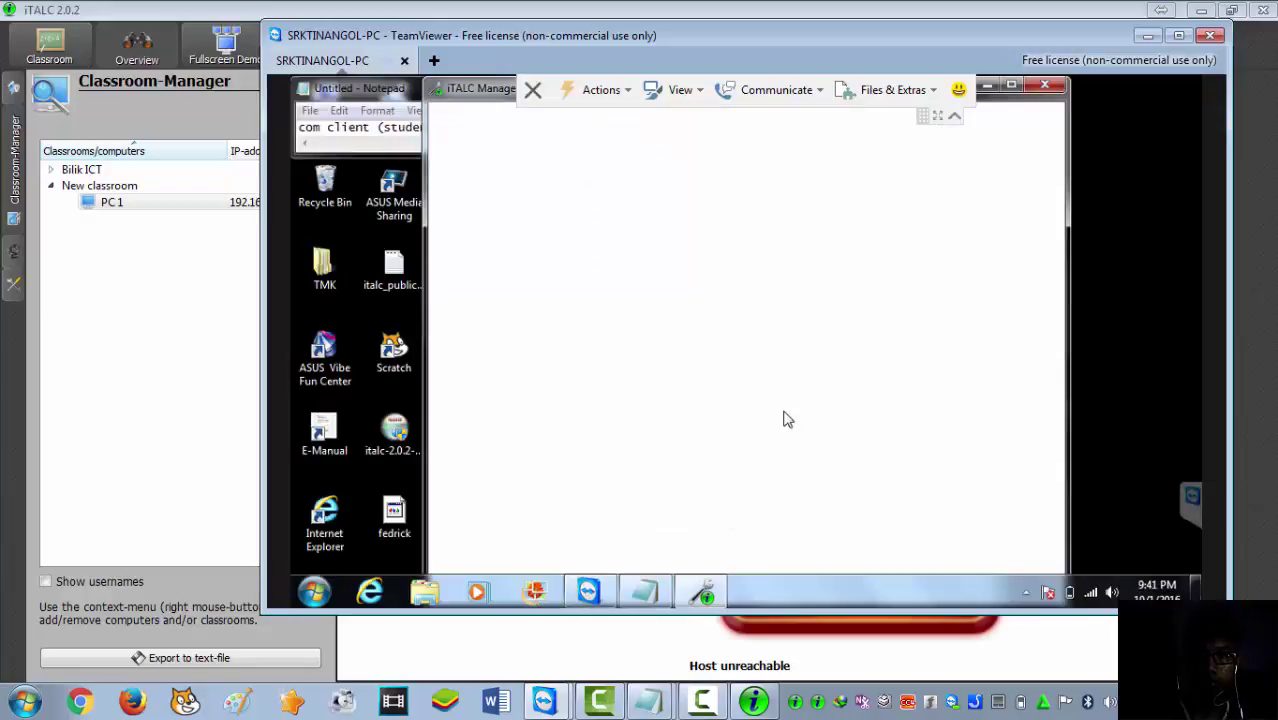
pyautogui.click(572, 305)
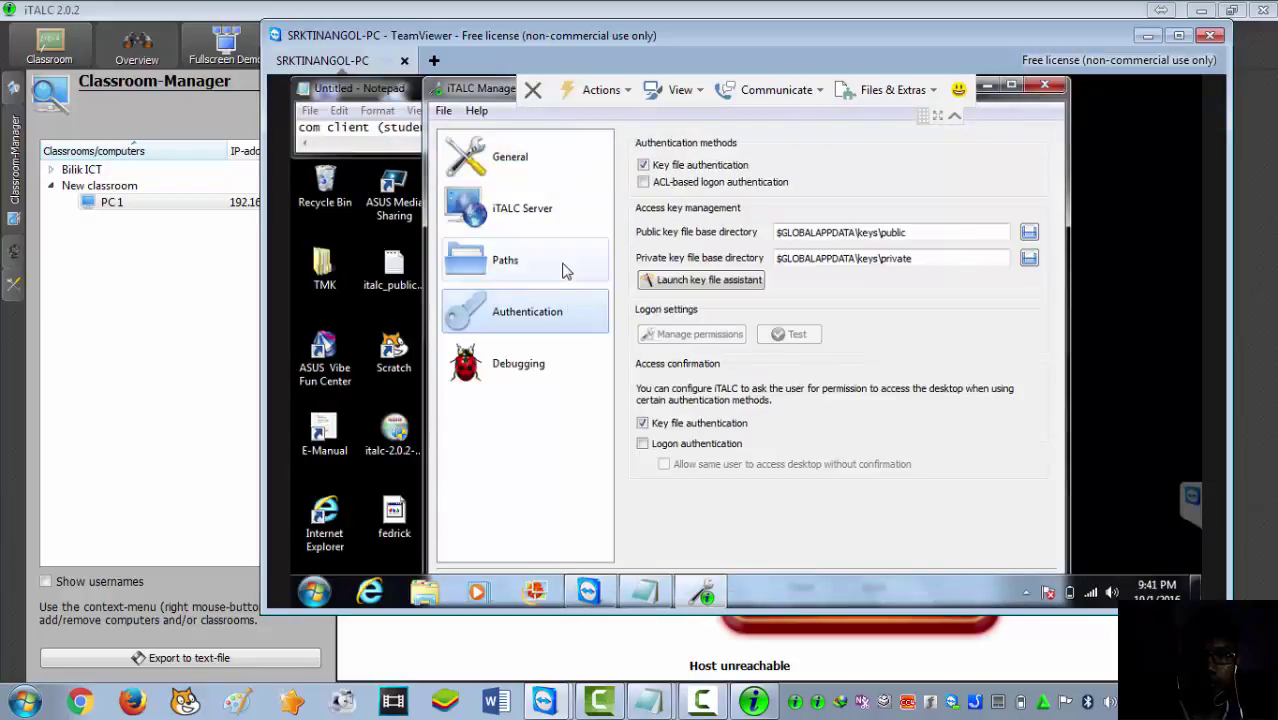
pyautogui.click(563, 268)
pyautogui.click(1040, 88)
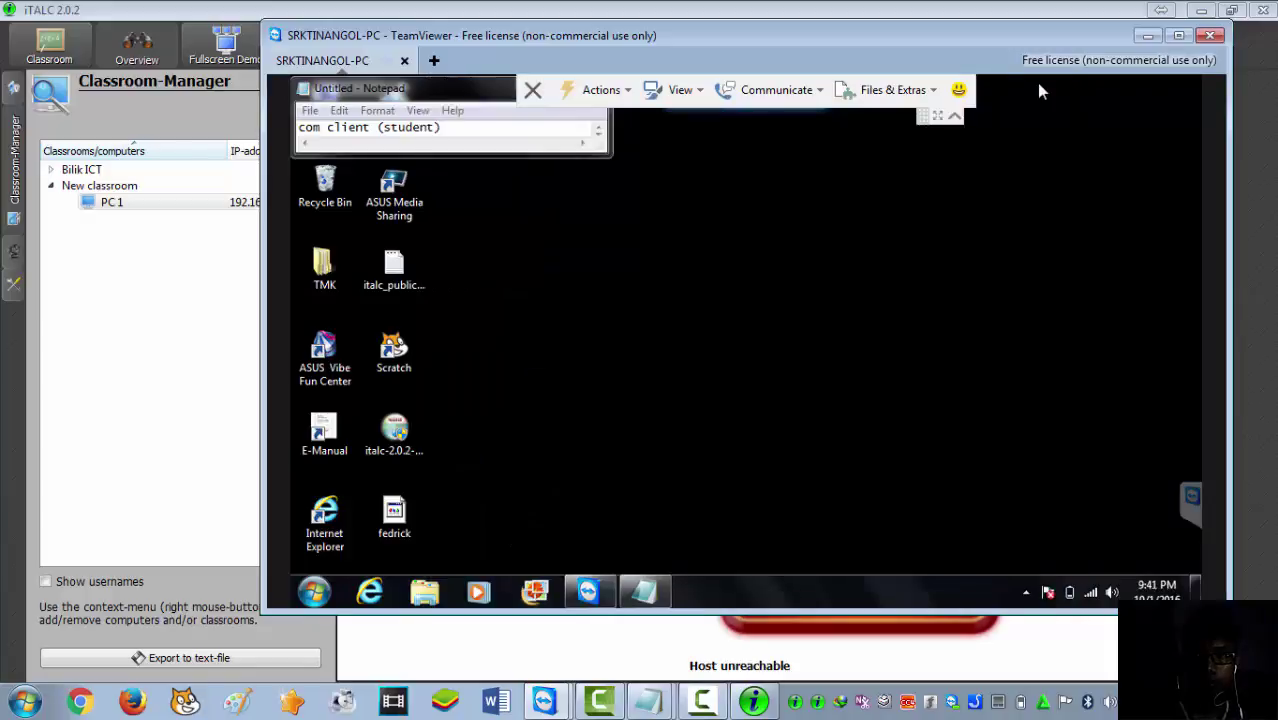
# Switch back to iTALC on the master and refresh PC 1 by hiding and re-showing it in the overview.
pyautogui.click(185, 362)
pyautogui.click(97, 210)
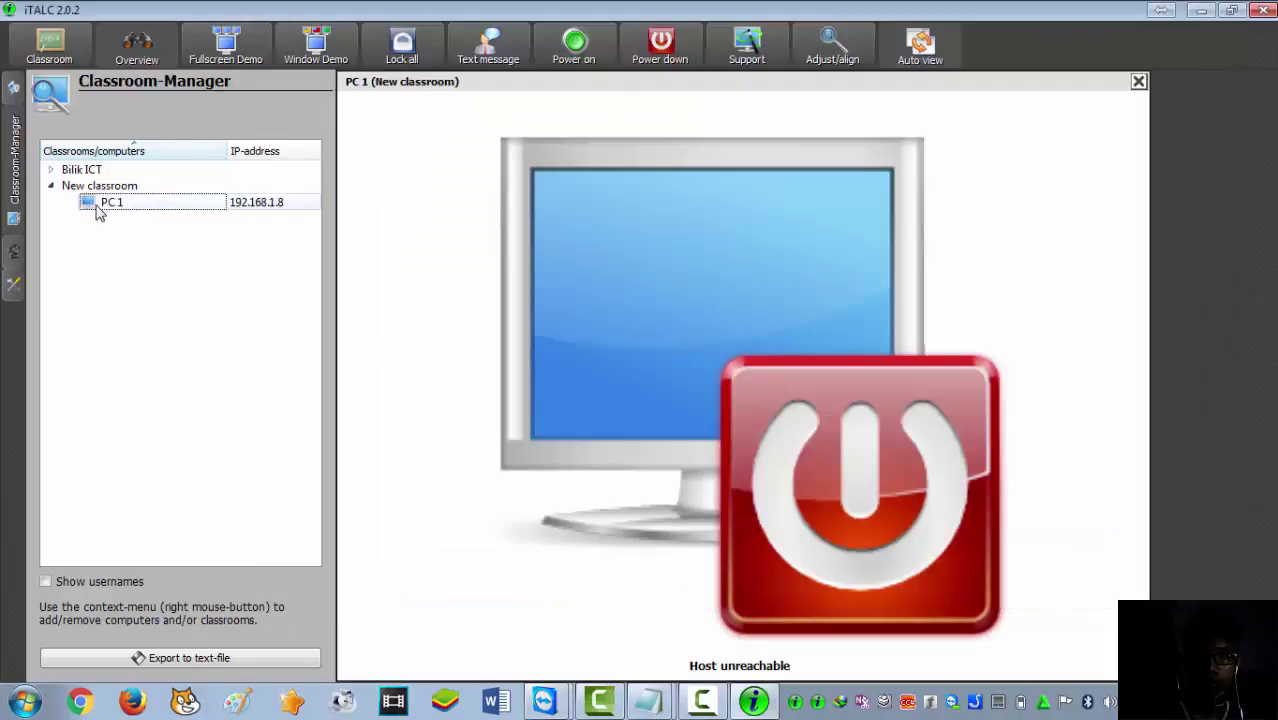
pyautogui.doubleClick(89, 205)
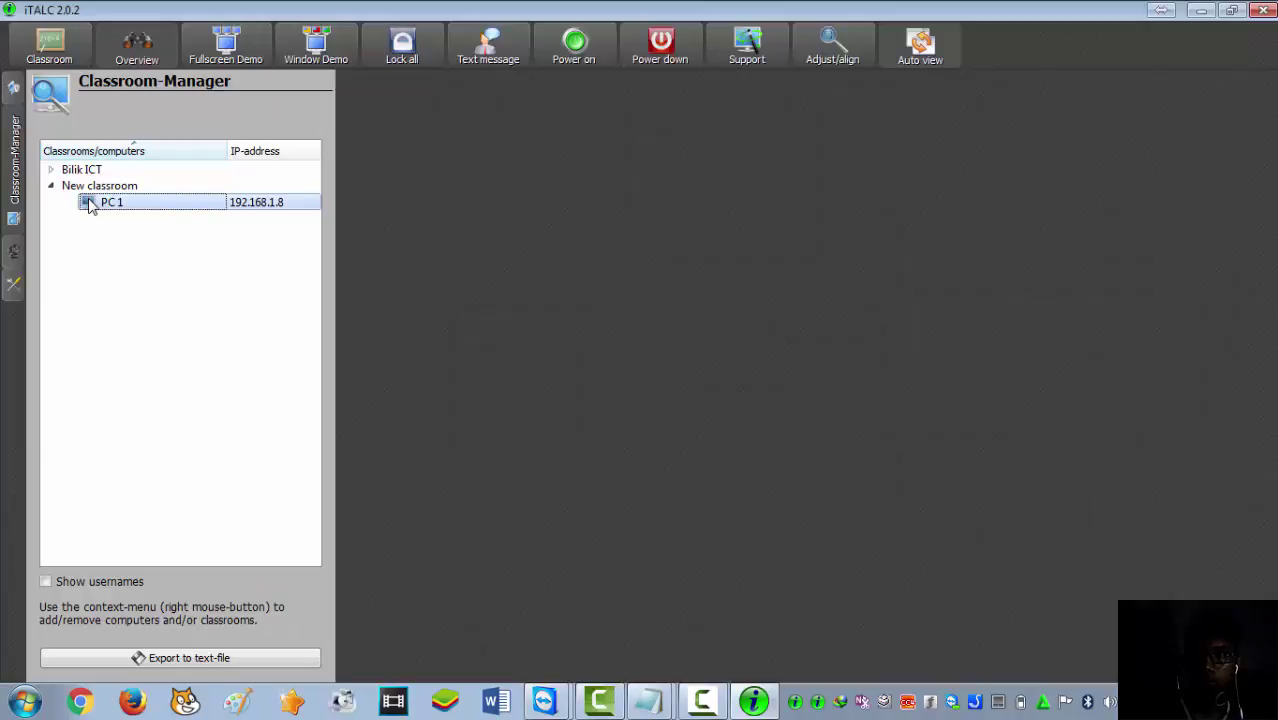
pyautogui.doubleClick(89, 204)
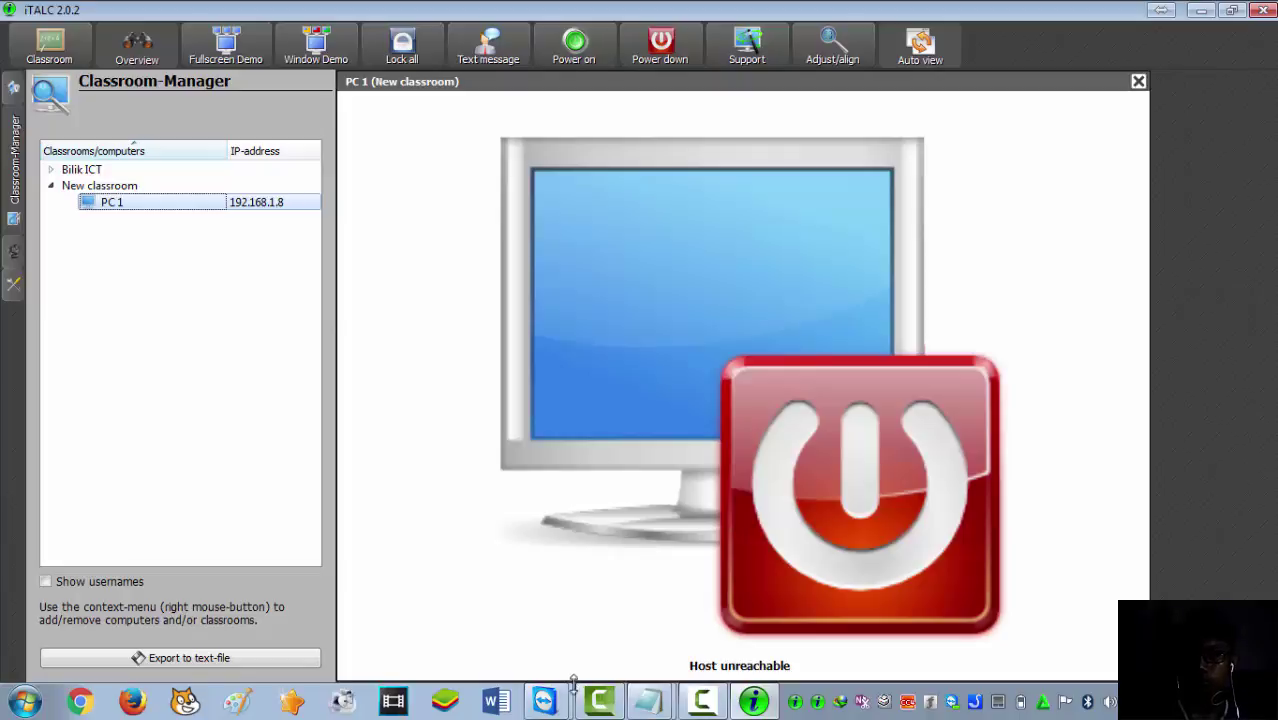
# Check the student desktop in TeamViewer and, back in iTALC, view the actions available for PC 1.
pyautogui.click(546, 700)
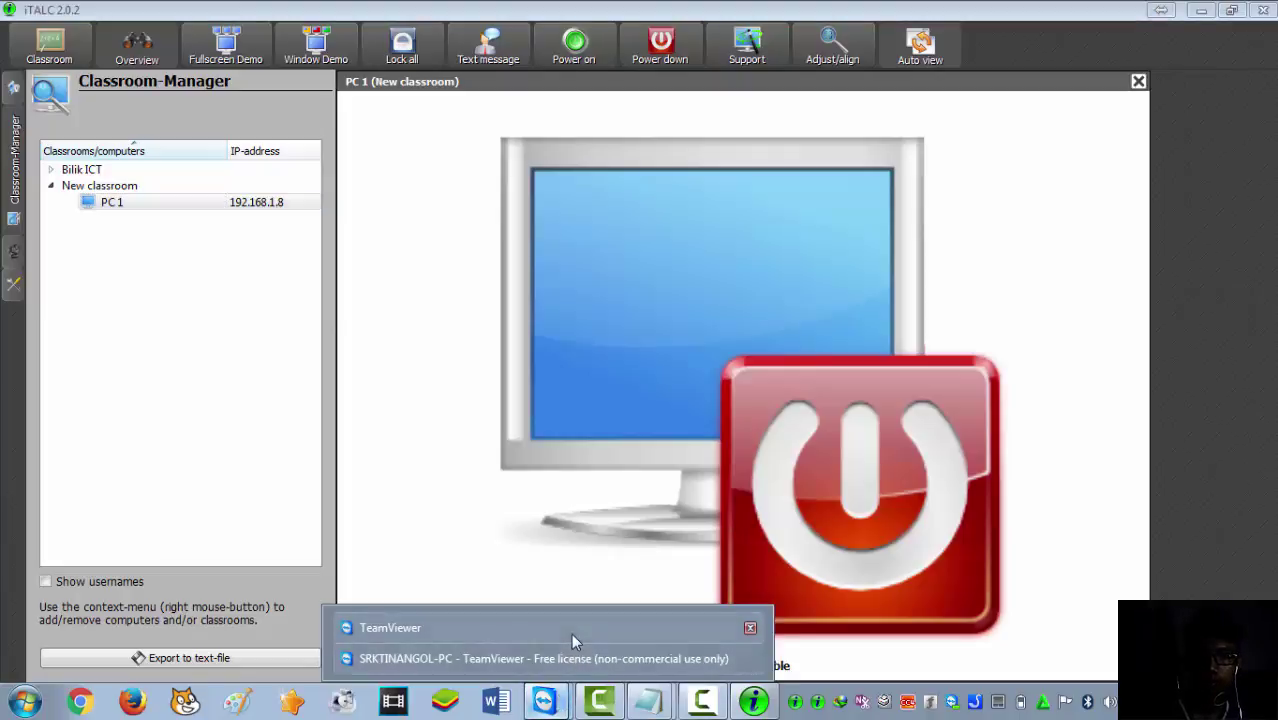
pyautogui.click(571, 658)
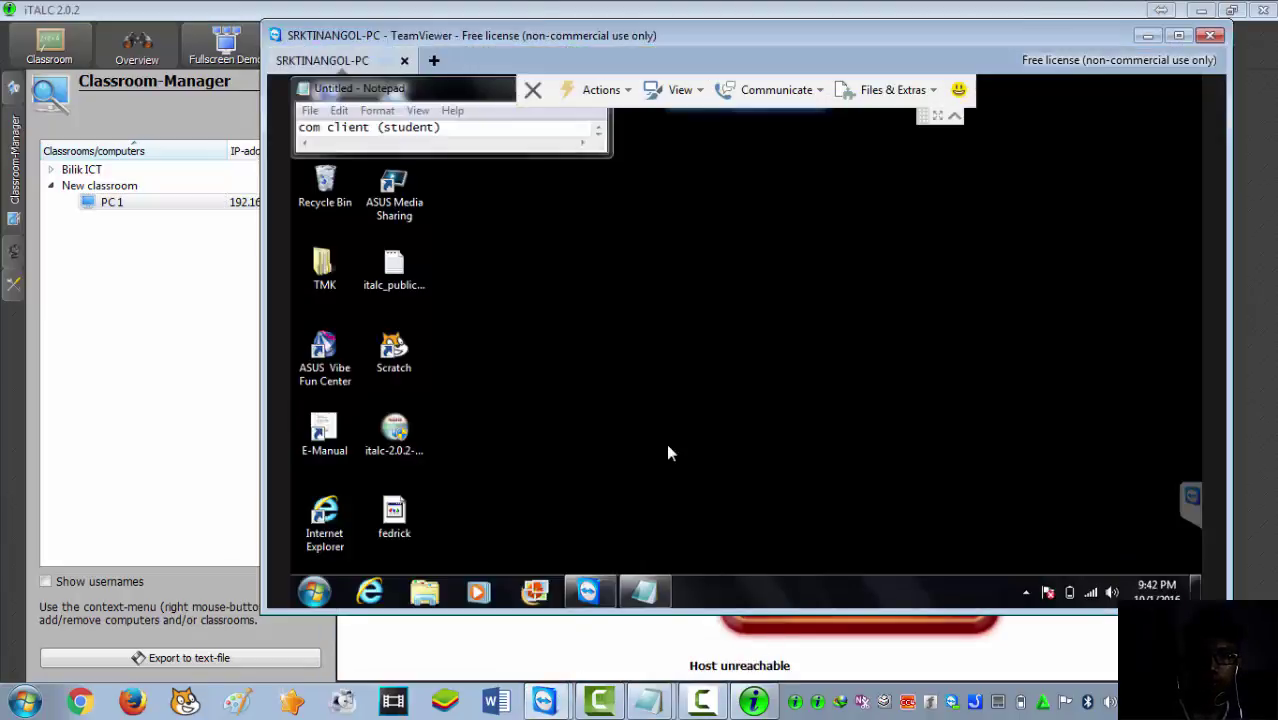
pyautogui.click(651, 660)
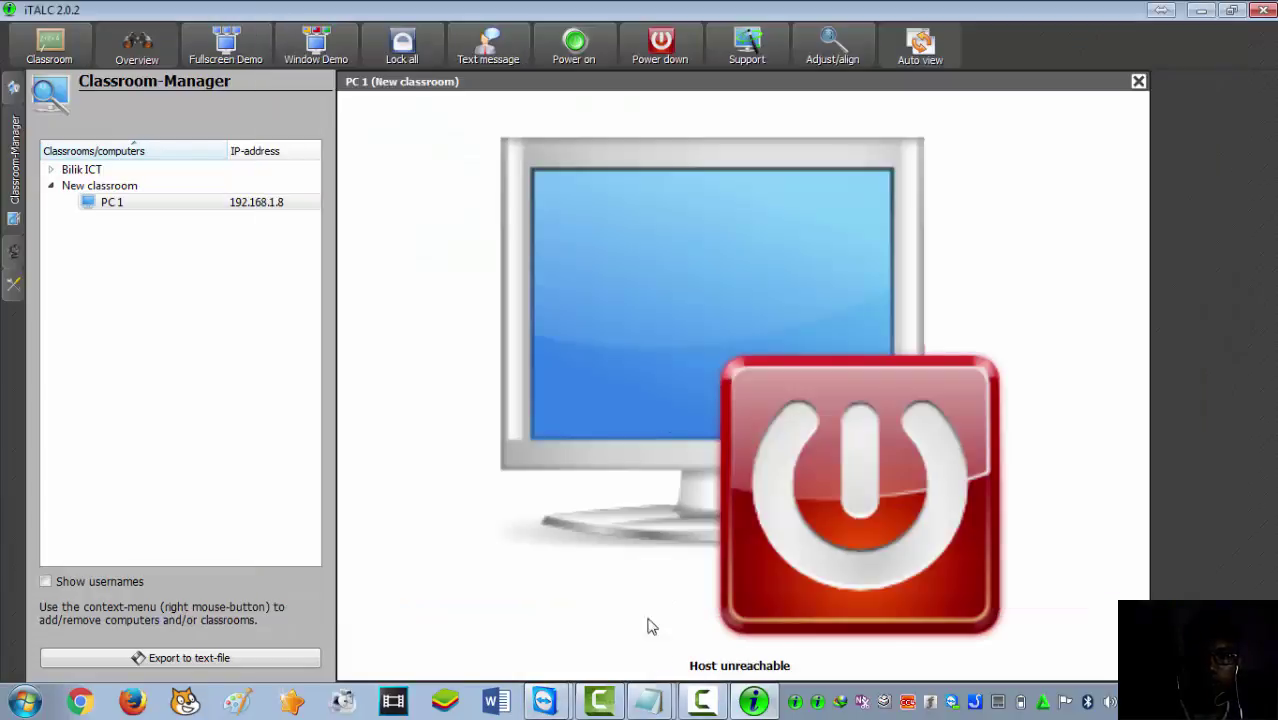
pyautogui.rightClick(668, 416)
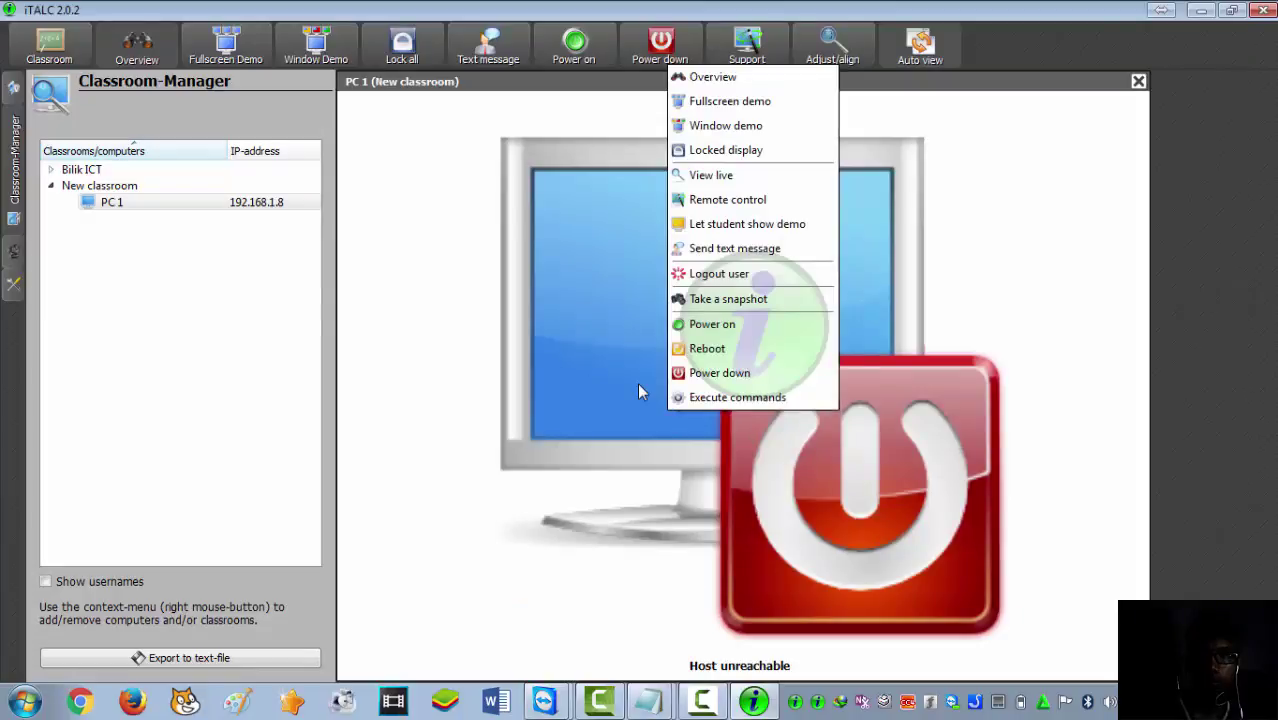
pyautogui.click(640, 392)
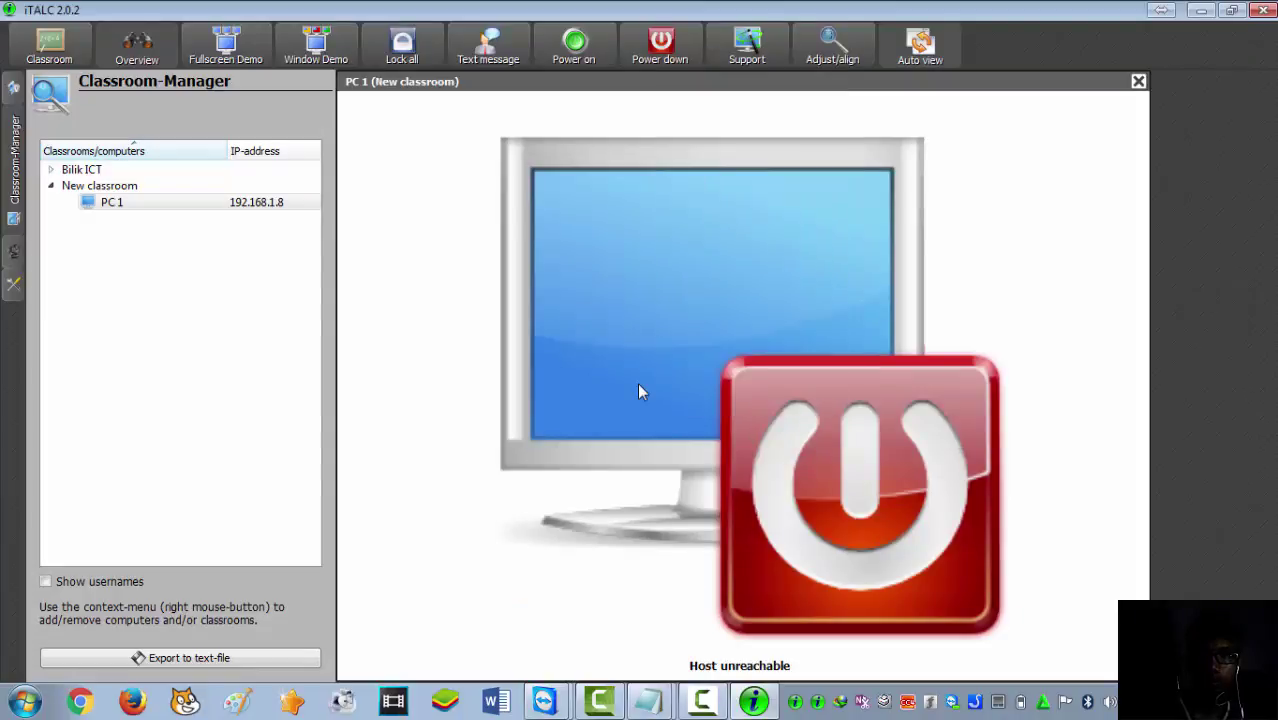
# Minimize iTALC, grant the master's desktop access request in the student's TeamViewer session, and return to iTALC.
pyautogui.click(1204, 12)
pyautogui.click(1204, 12)
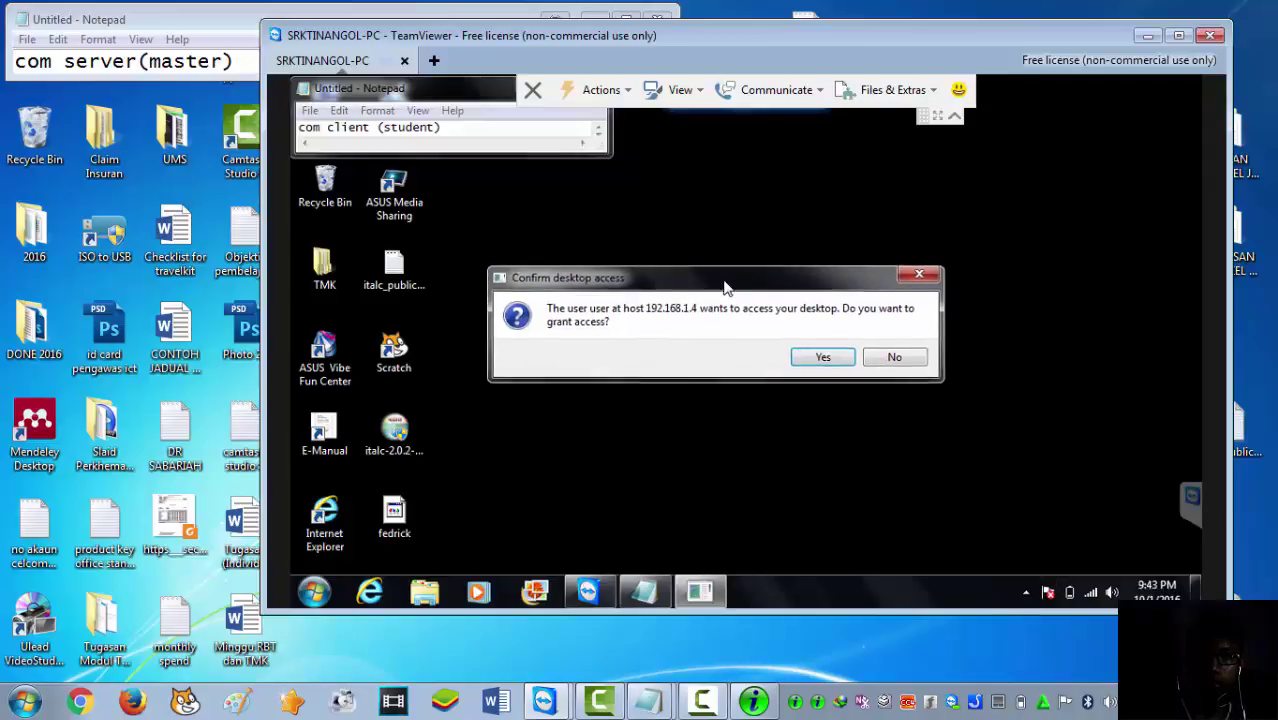
pyautogui.click(816, 360)
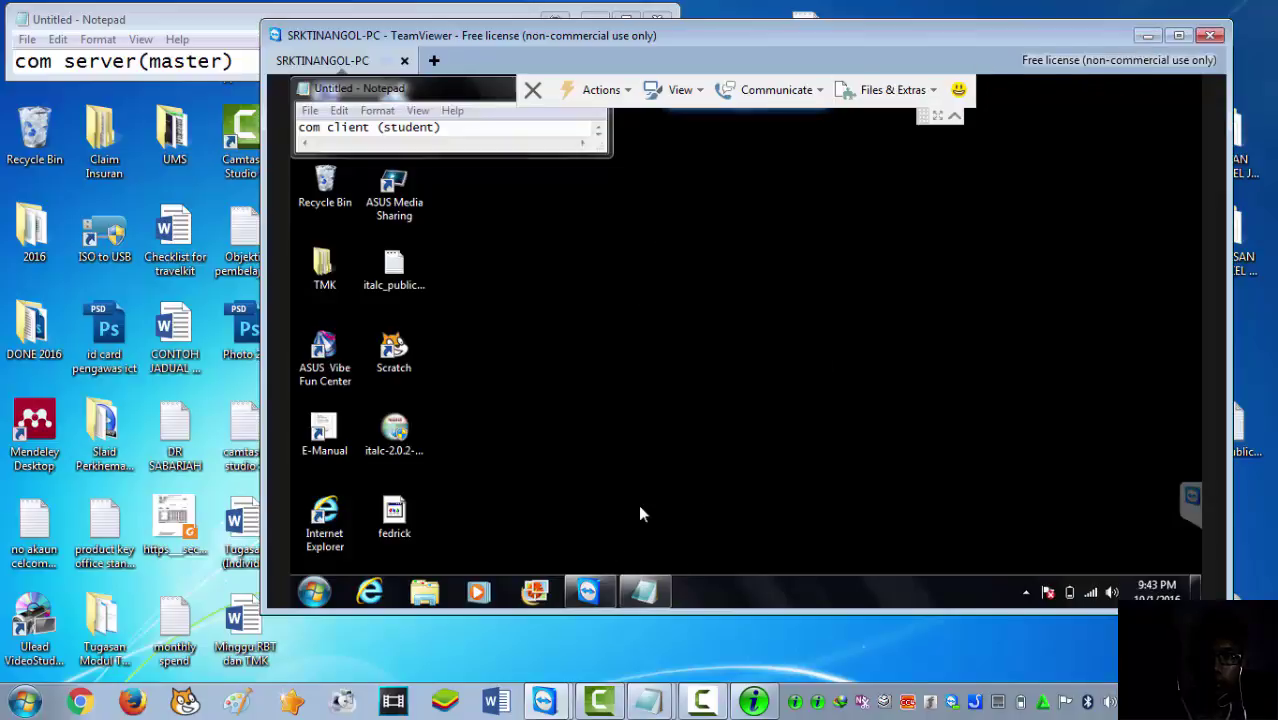
pyautogui.hotkey('alt', 'Tab')
pyautogui.click(754, 702)
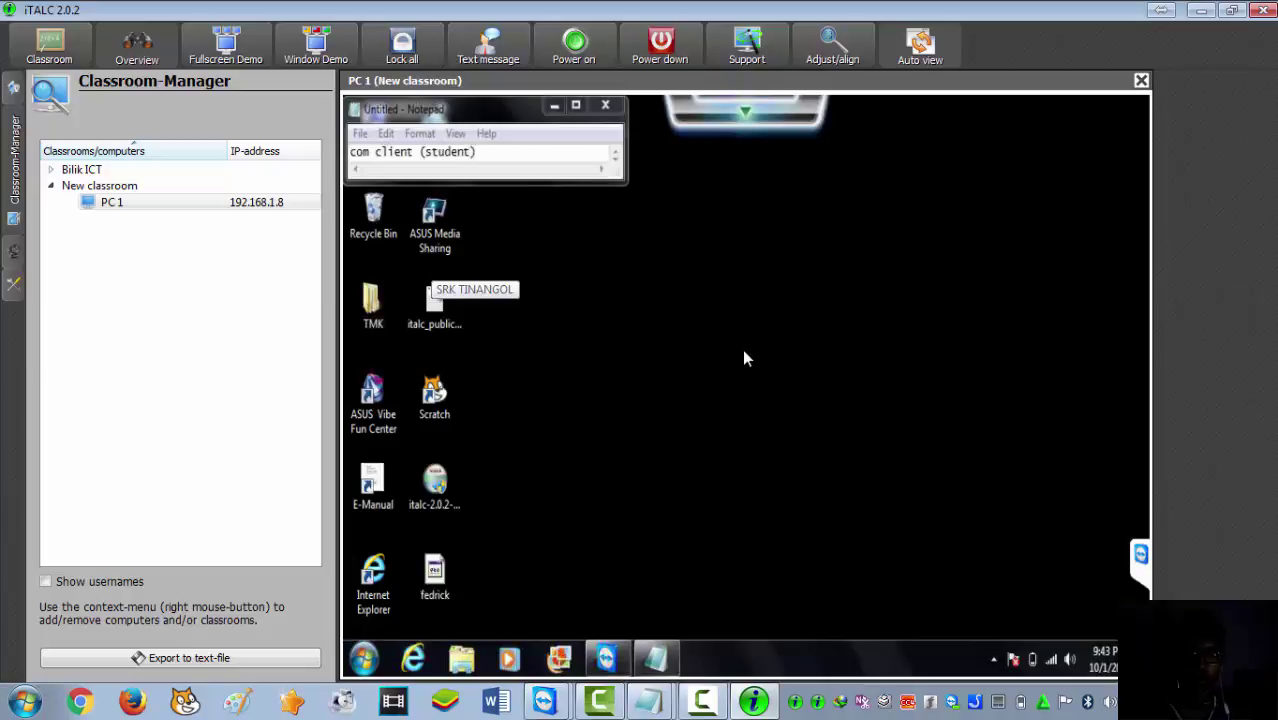
# Try to view PC 1 live in a maximized window, quit the viewer and grant the new desktop access request.
pyautogui.doubleClick(445, 315)
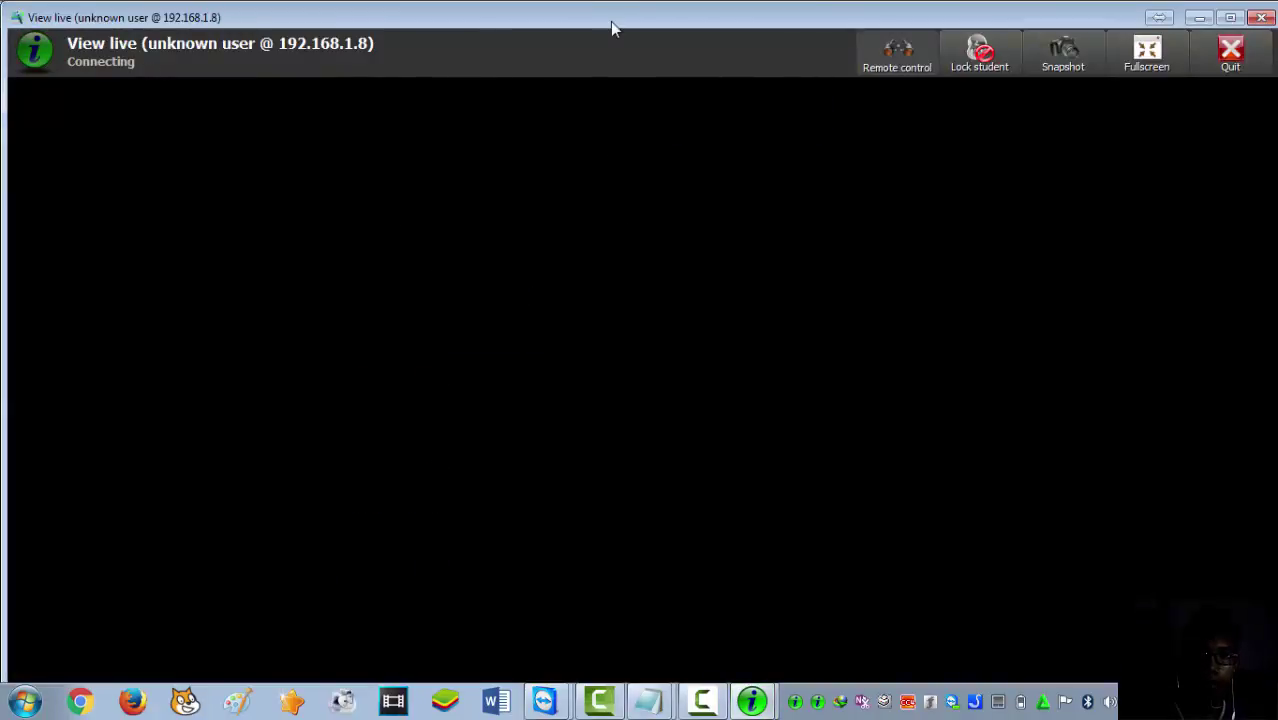
pyautogui.doubleClick(610, 21)
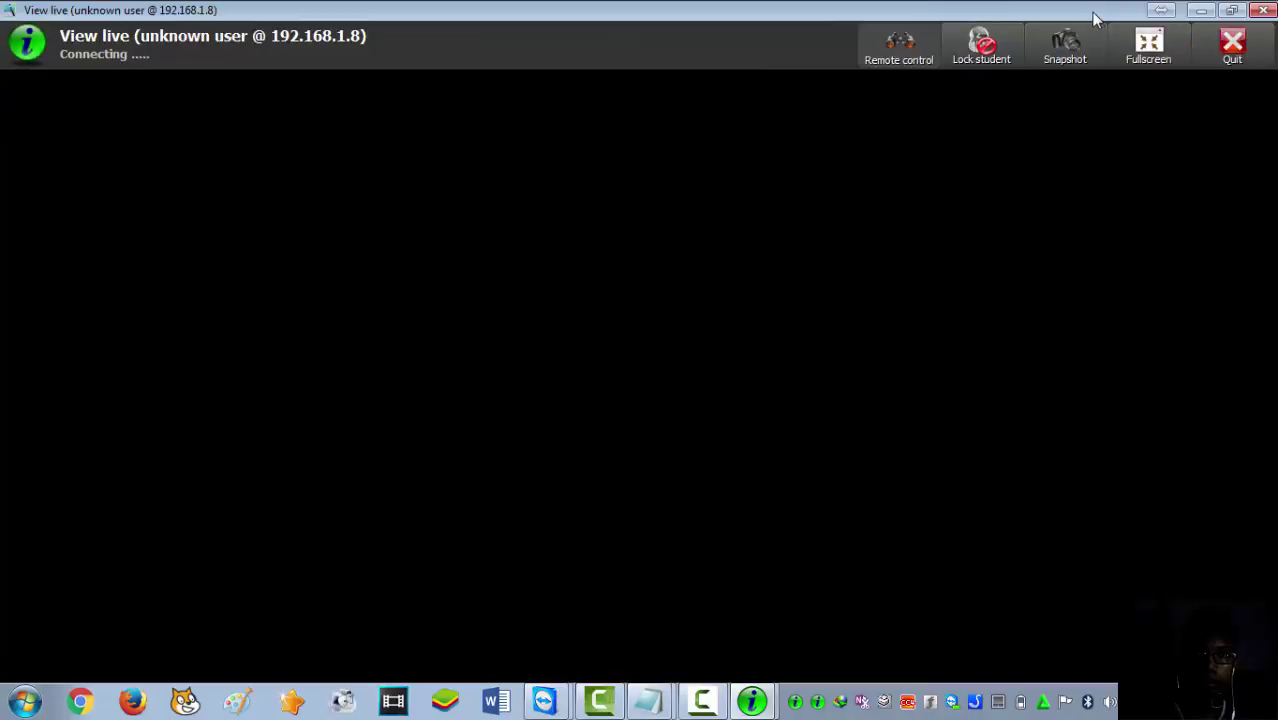
pyautogui.click(1232, 53)
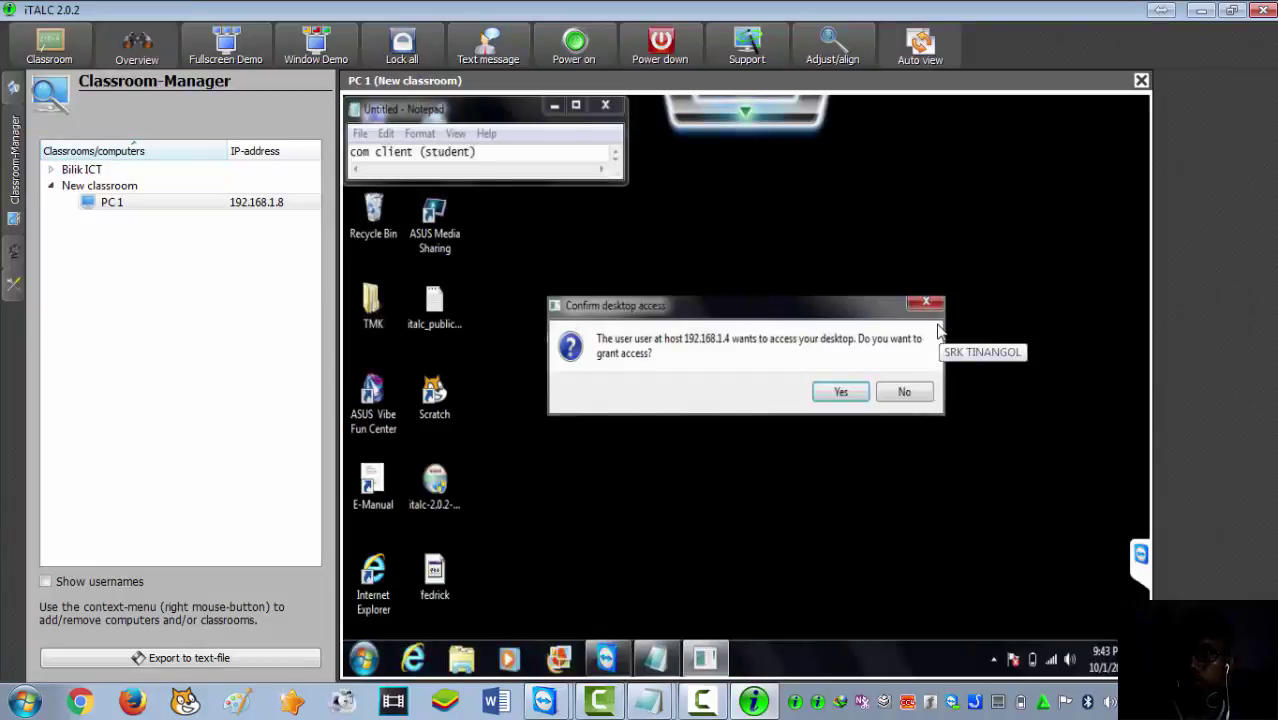
pyautogui.click(843, 392)
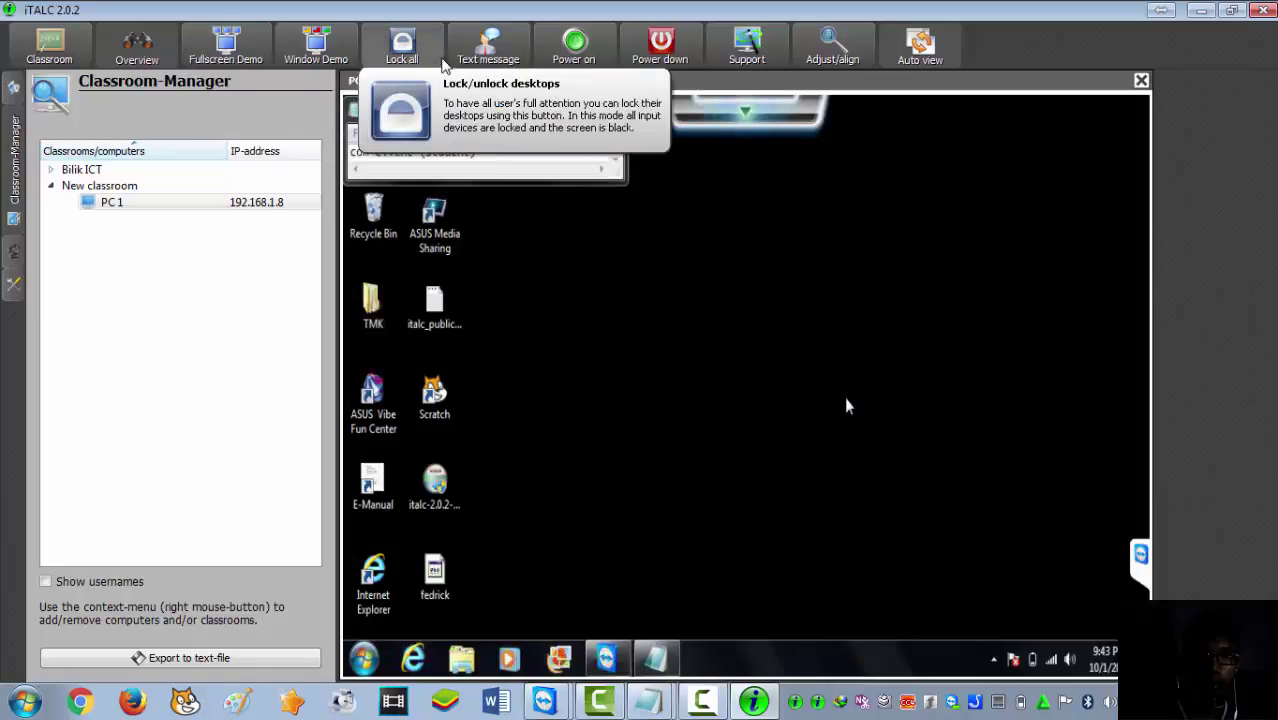
# Lock all student desktops from the master and unlock them again.
pyautogui.click(422, 58)
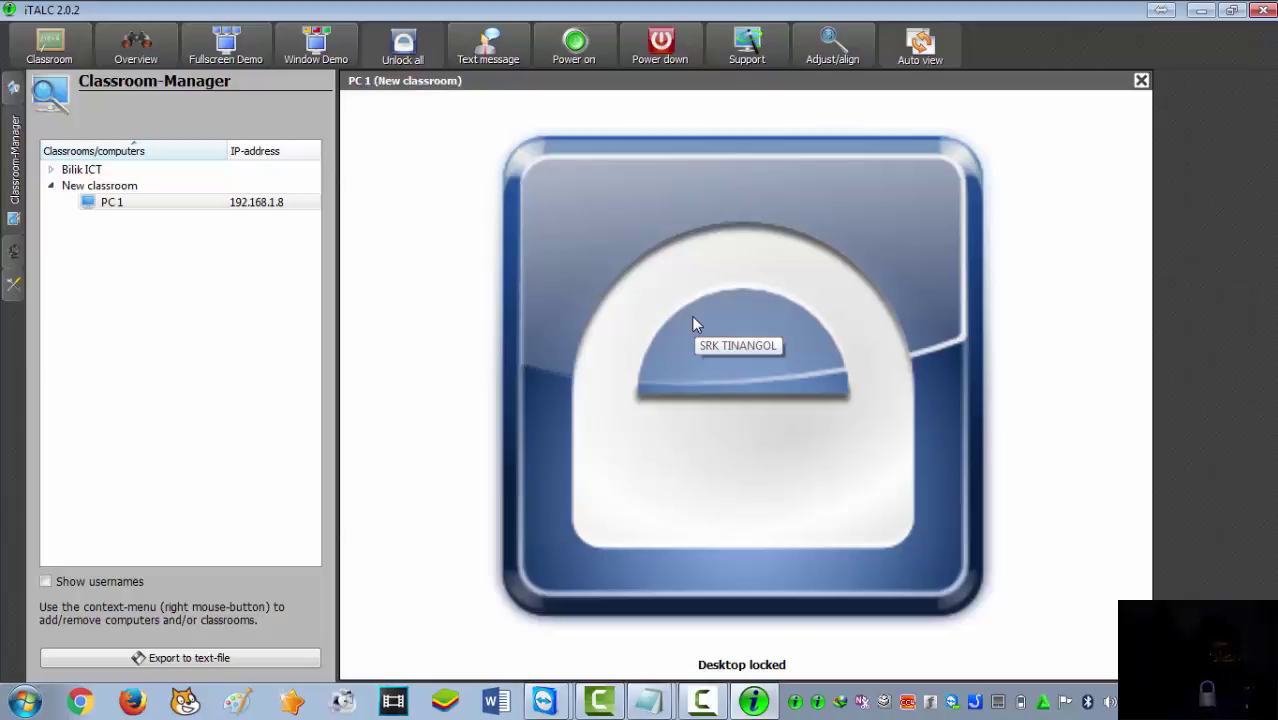
pyautogui.click(402, 45)
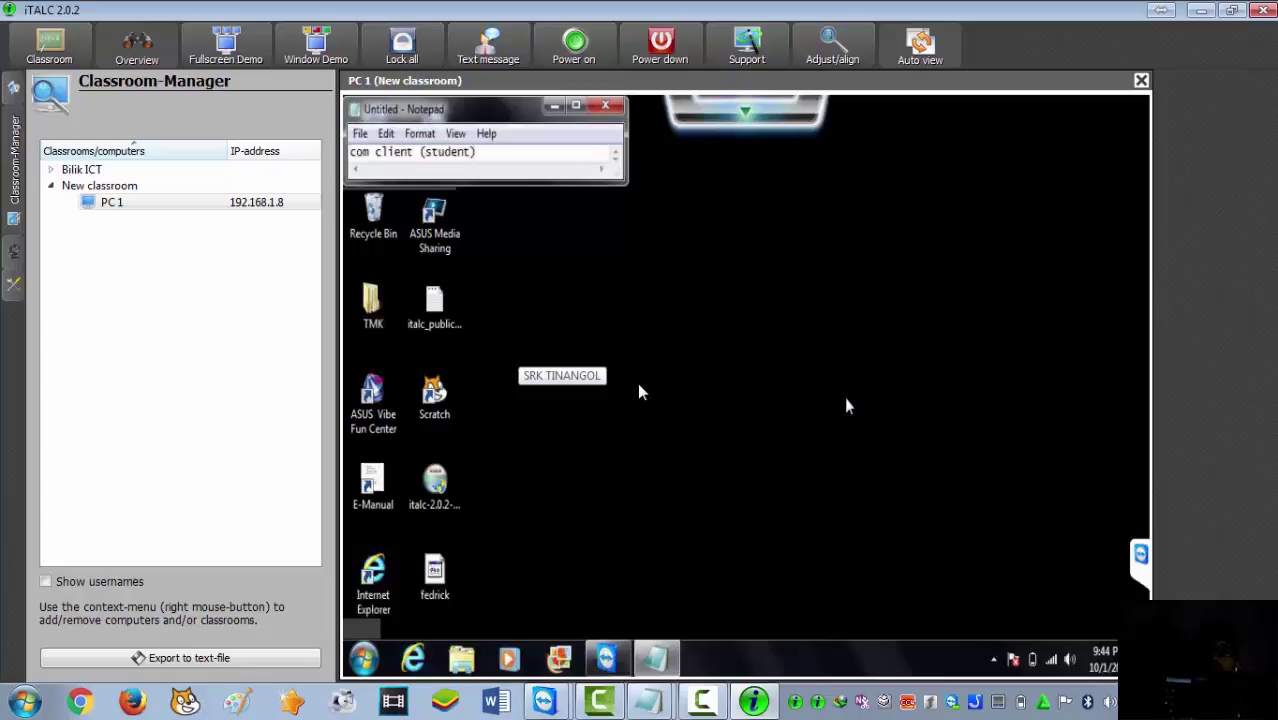
# Send the text message "sila beri perhatian" to the students and acknowledge it on PC 1's desktop.
pyautogui.click(500, 50)
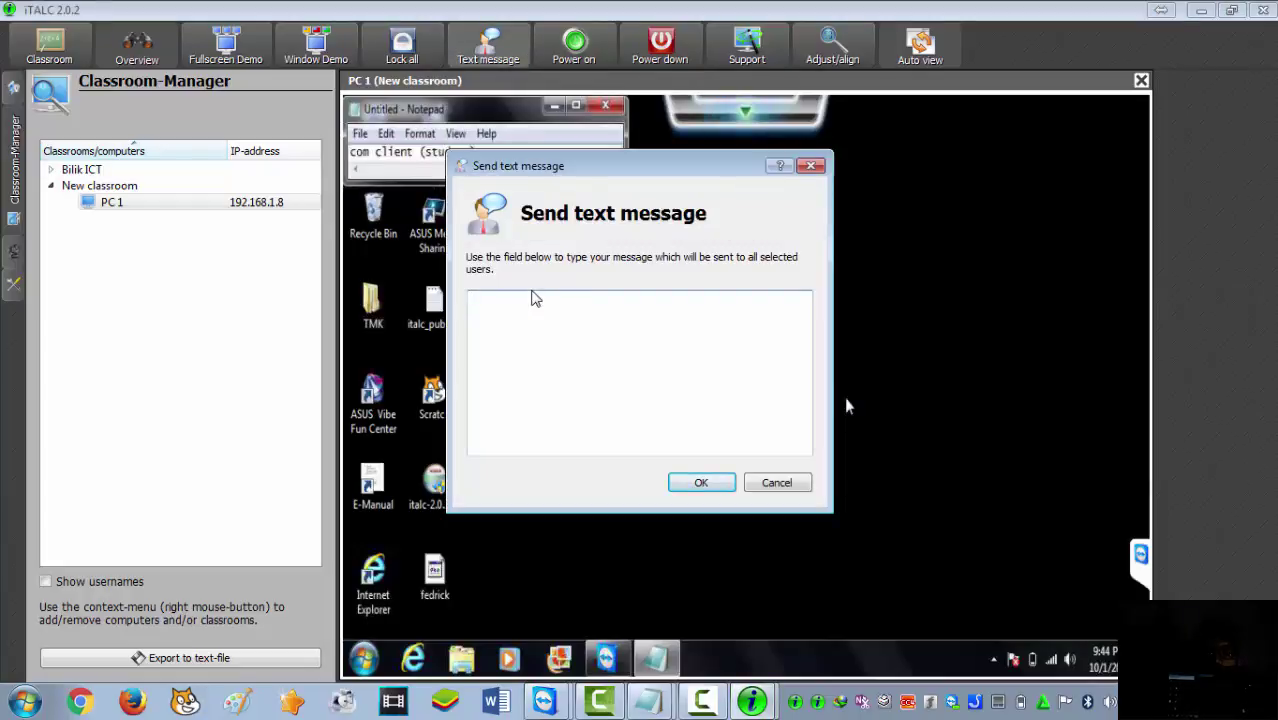
pyautogui.write('ha')
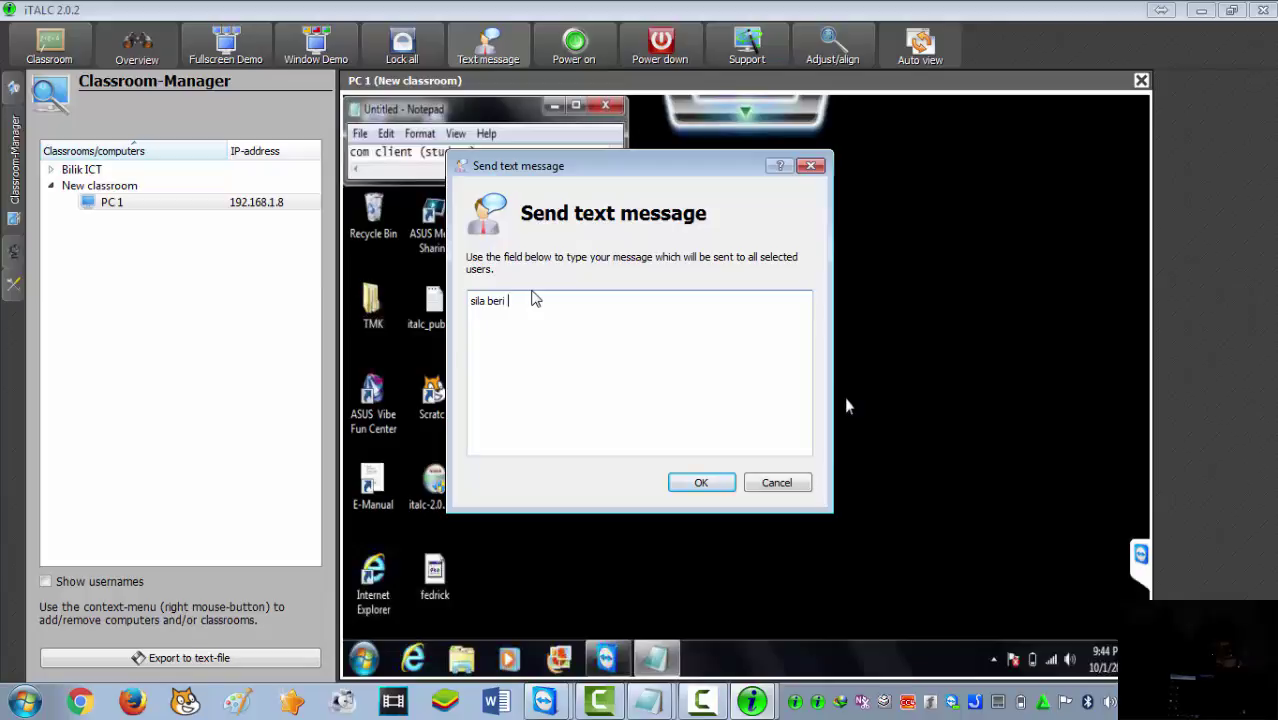
pyautogui.write('erhatian')
pyautogui.click(697, 484)
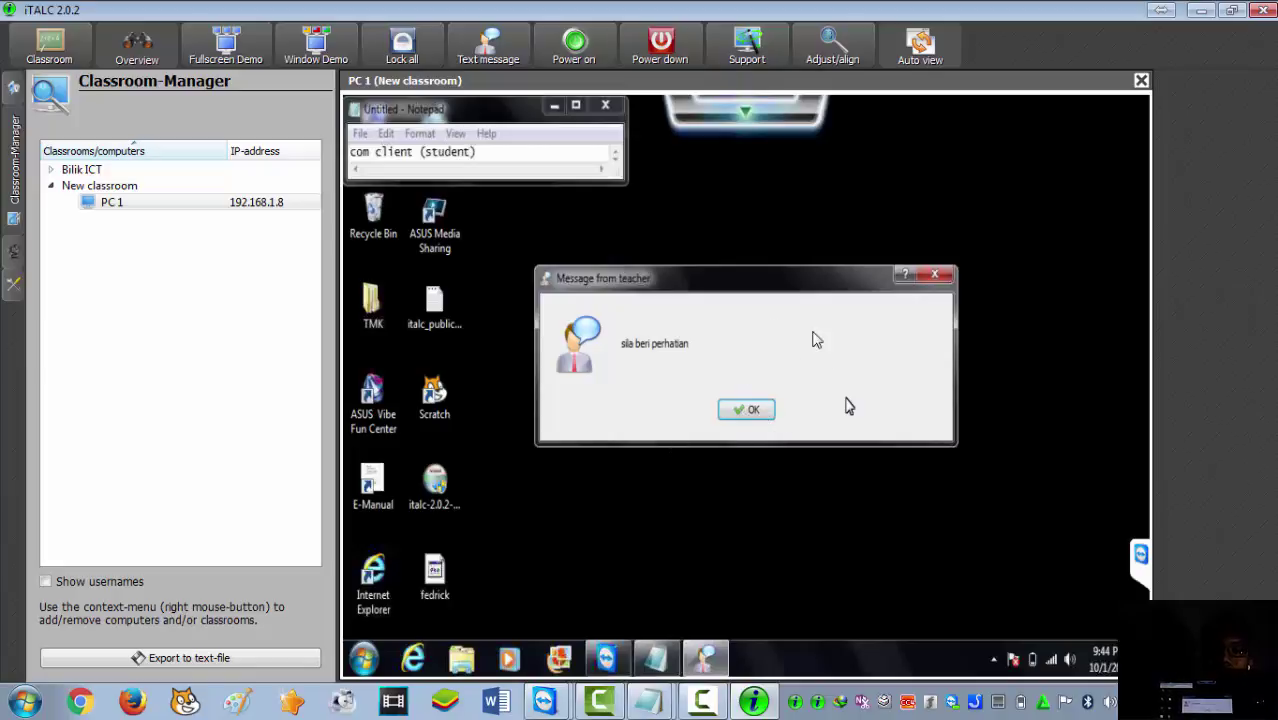
pyautogui.click(755, 411)
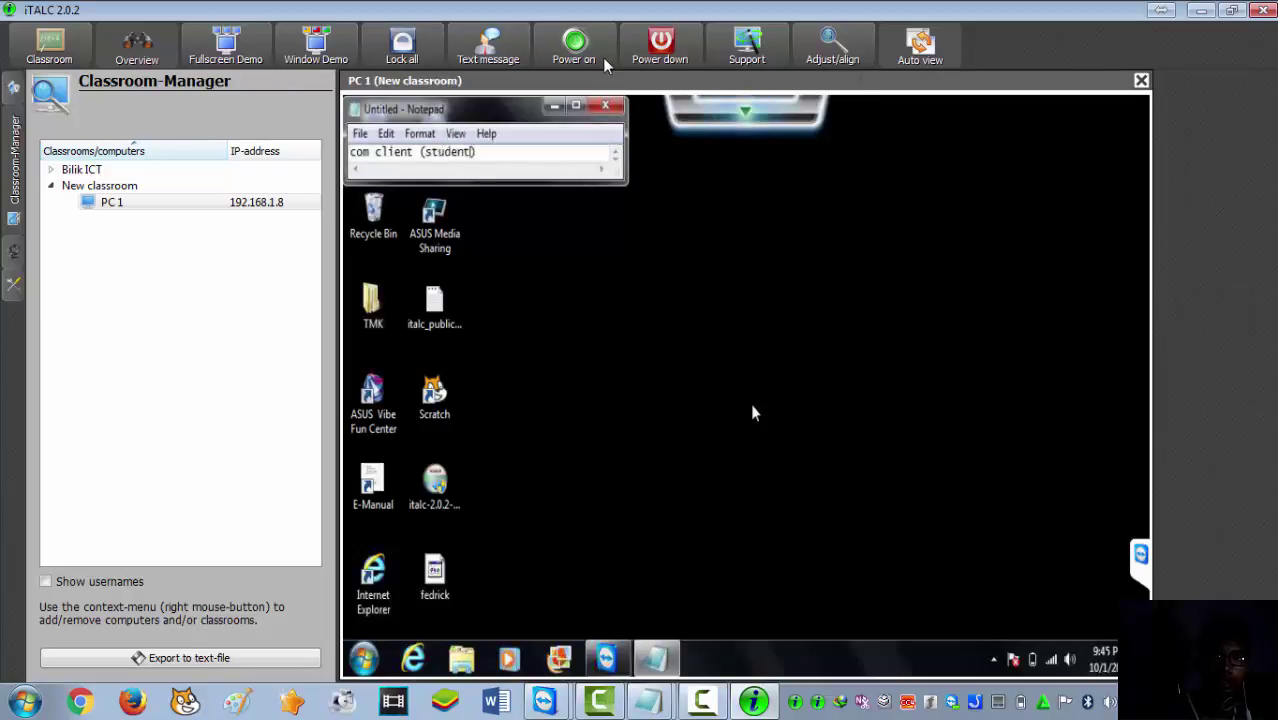
# Power down all visible student computers from the master, confirm the shutdown, and close iTALC.
pyautogui.click(661, 48)
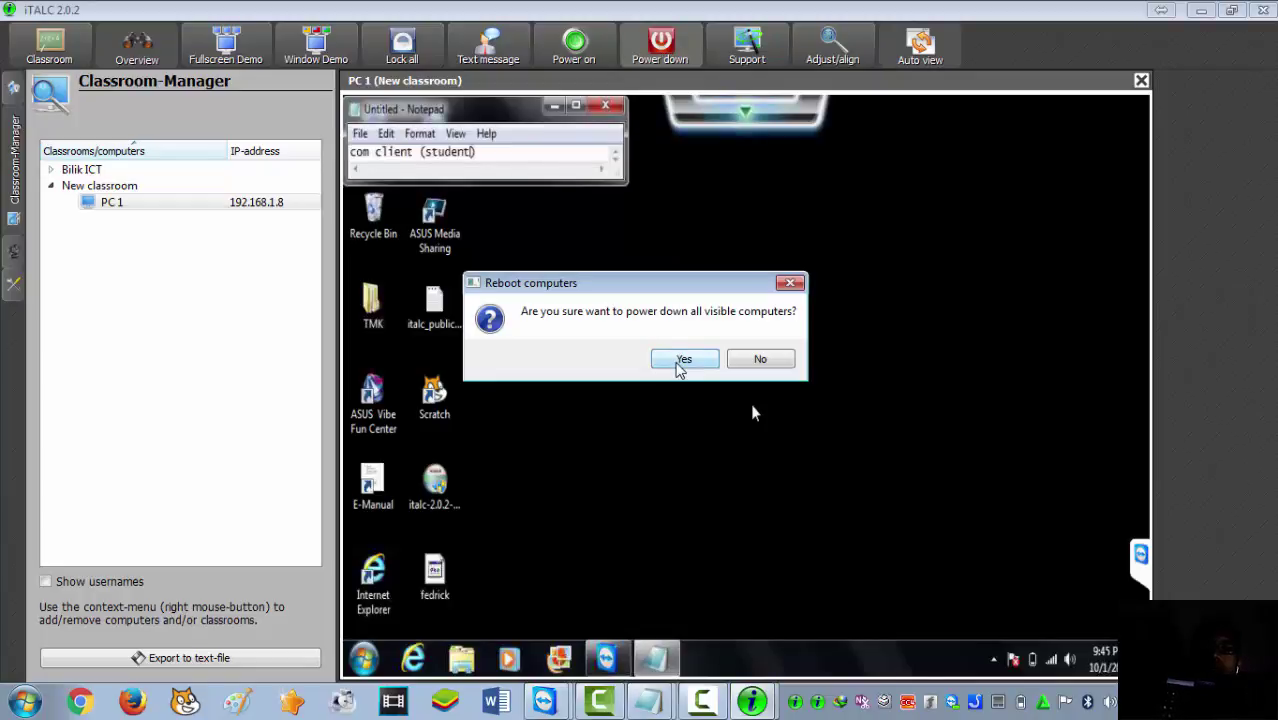
pyautogui.click(679, 364)
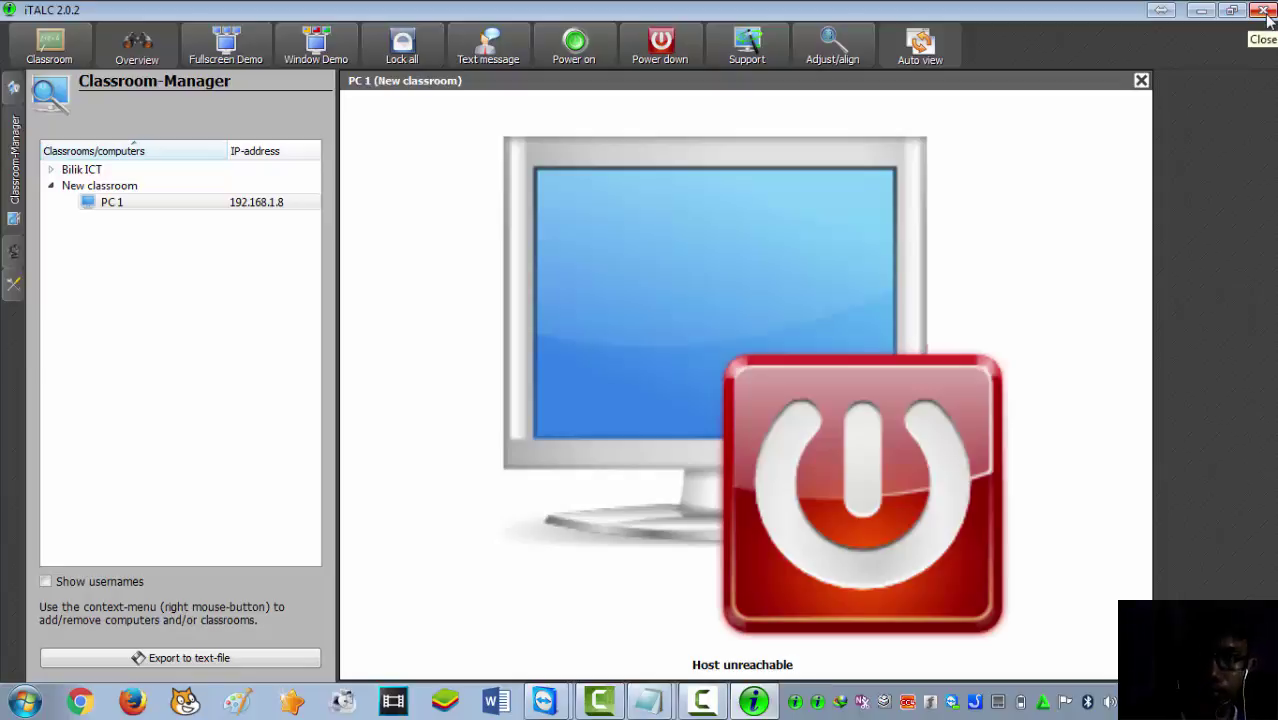
pyautogui.press('super+p')
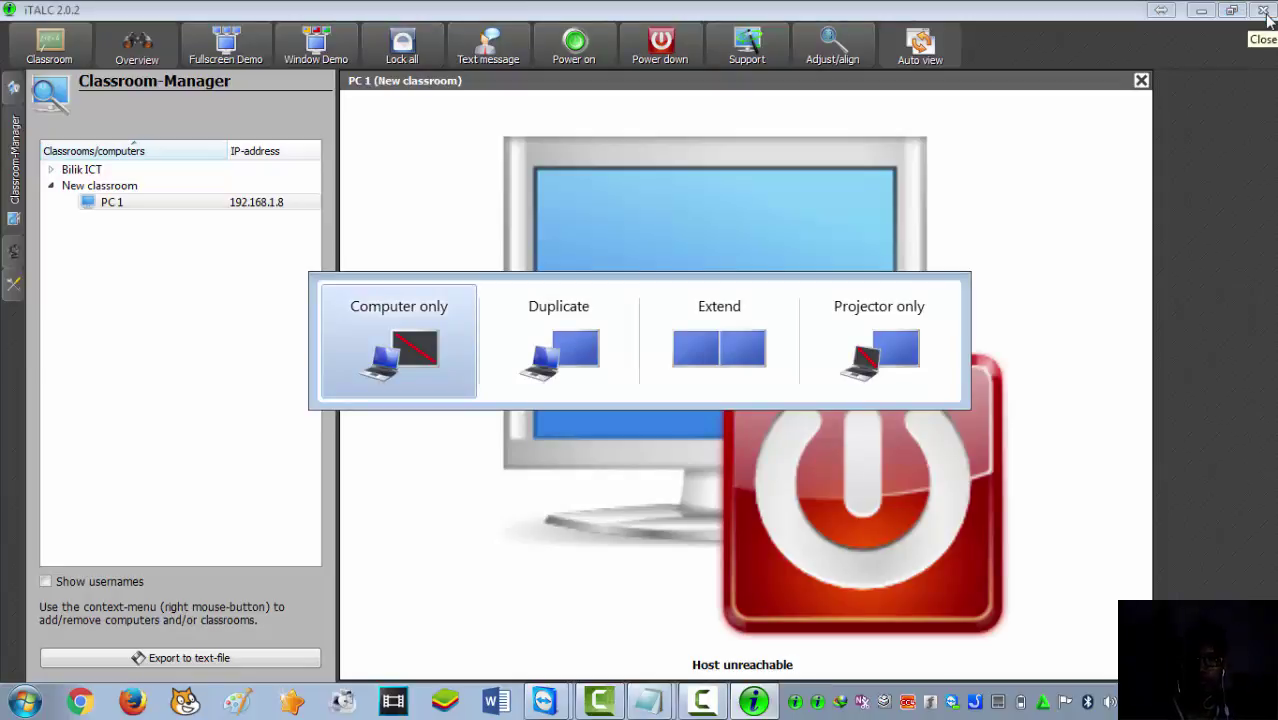
pyautogui.click(1264, 12)
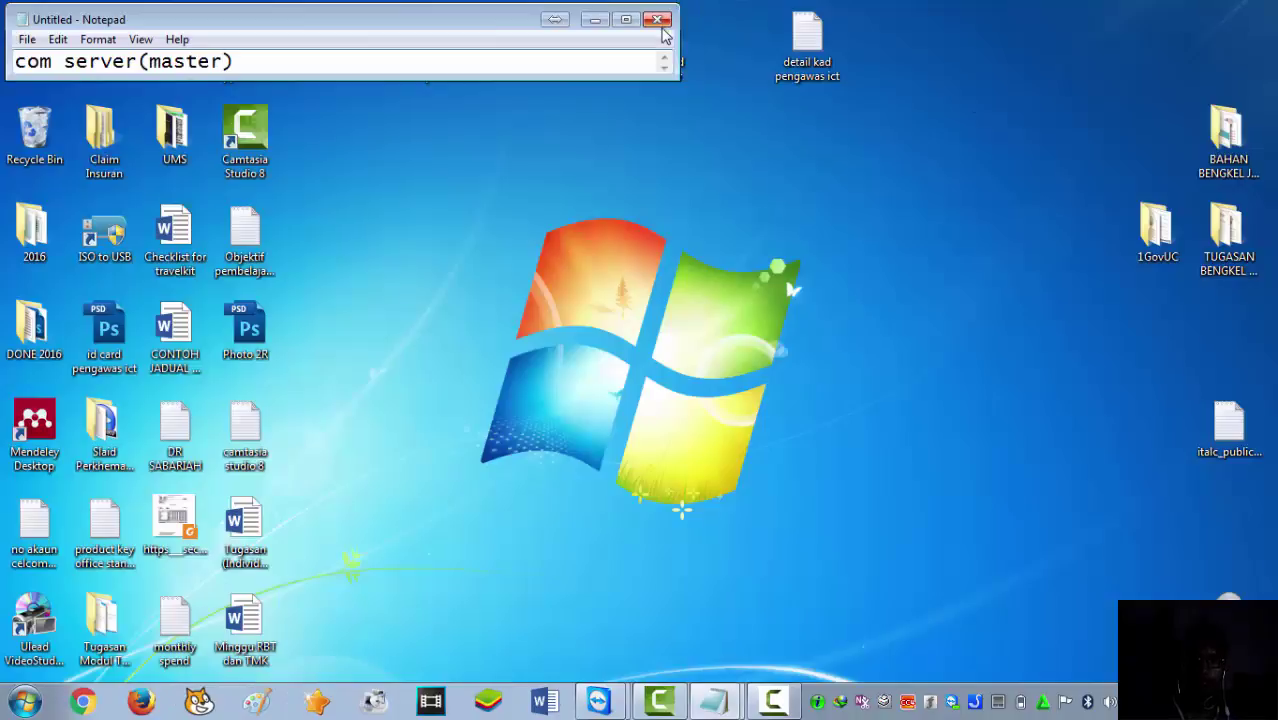
pyautogui.click(773, 701)
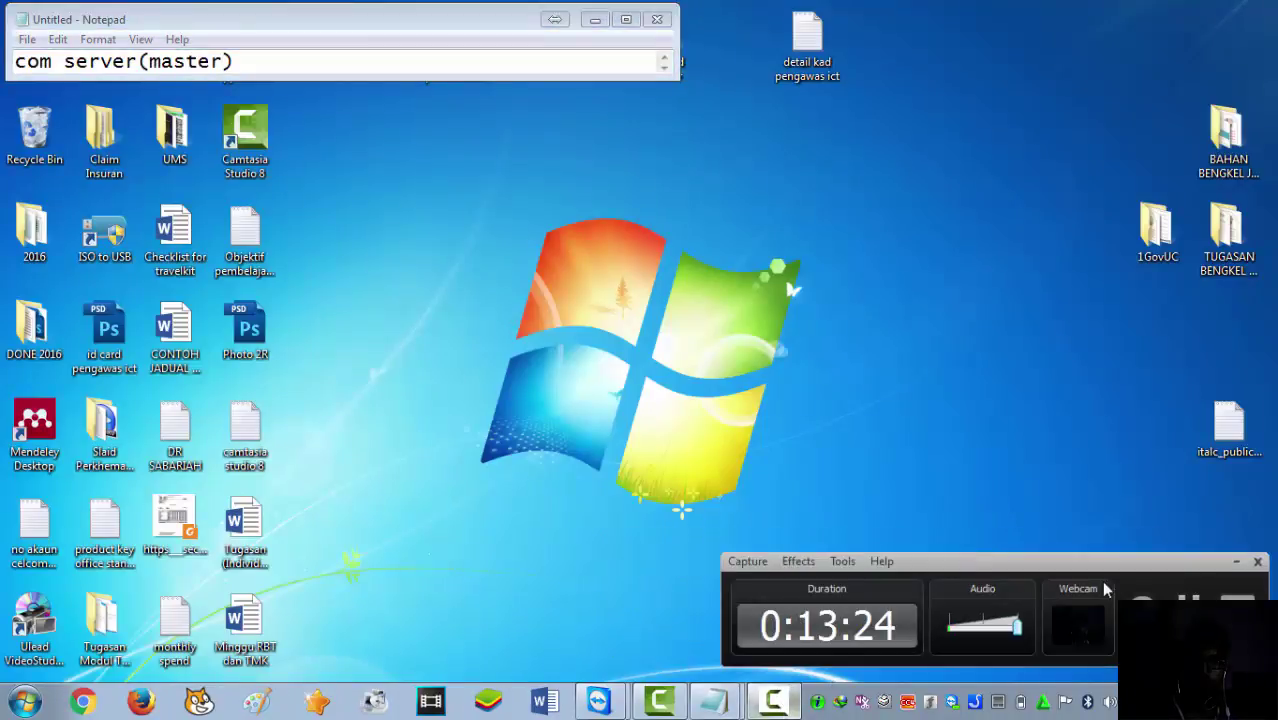